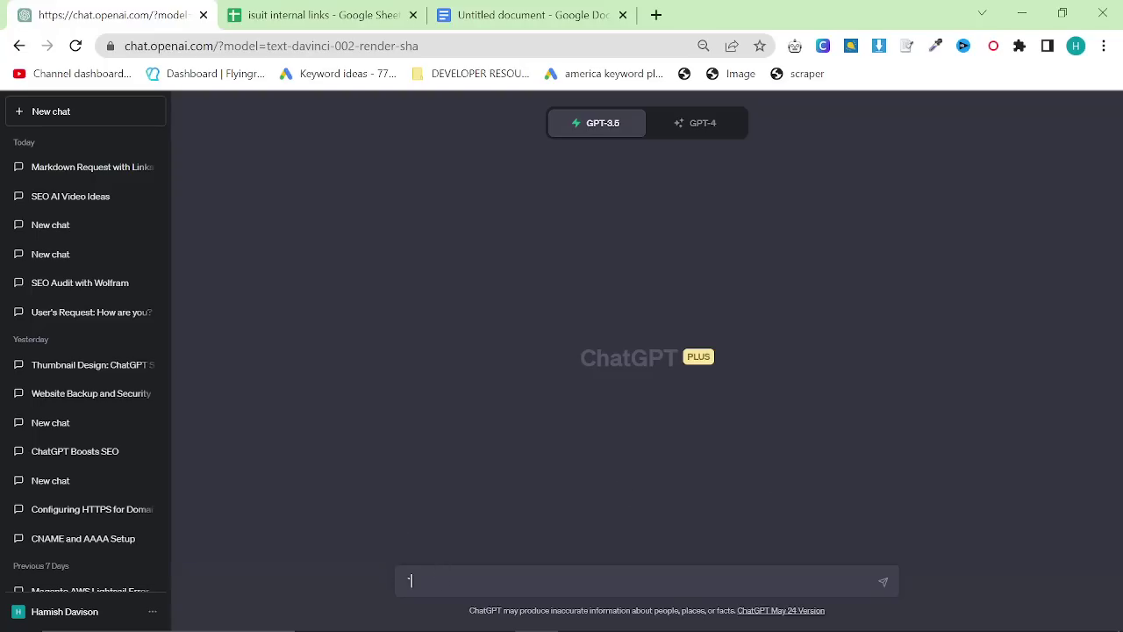
Send ChatGPT the prompt copied from the Google Docs document, requesting a markdown-only article with relative links and 10 links to use.
key(ctrl+a)
key(BackSpace)
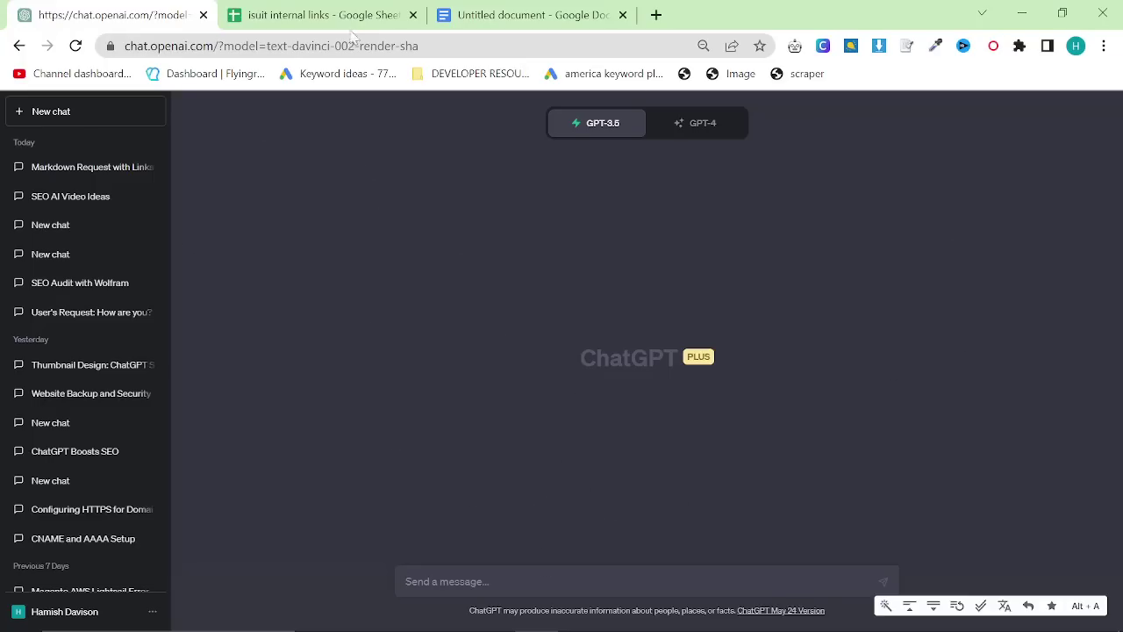
click(527, 15)
triple_click(439, 273)
key(ctrl+c)
key(ctrl+1)
key(ctrl+v)
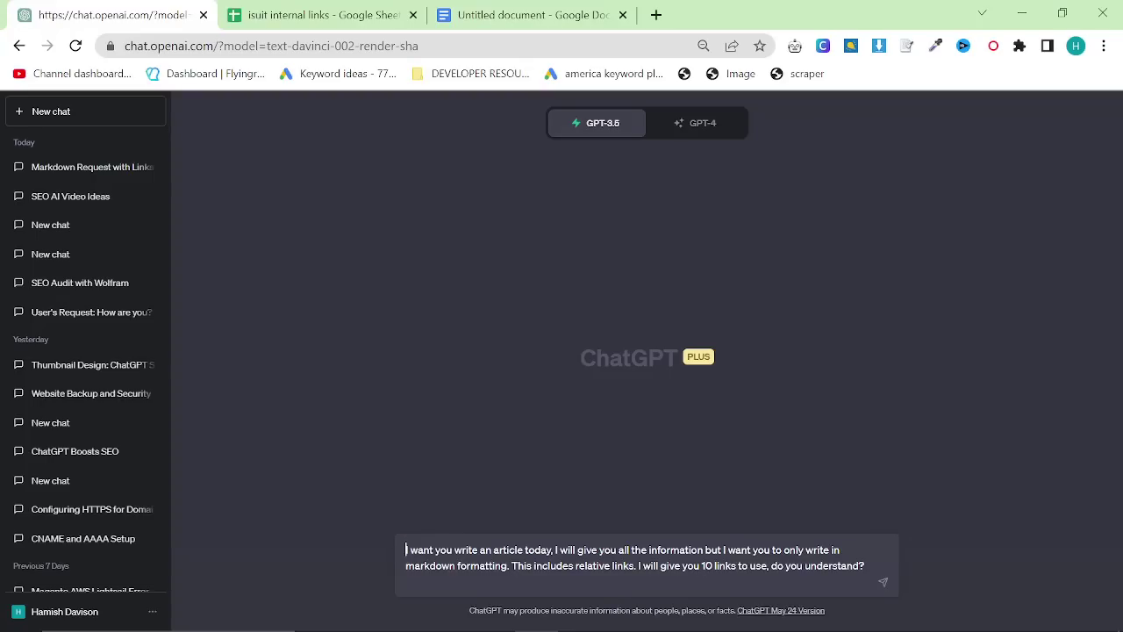
drag(771, 565, 865, 565)
click(822, 565)
key(Return)
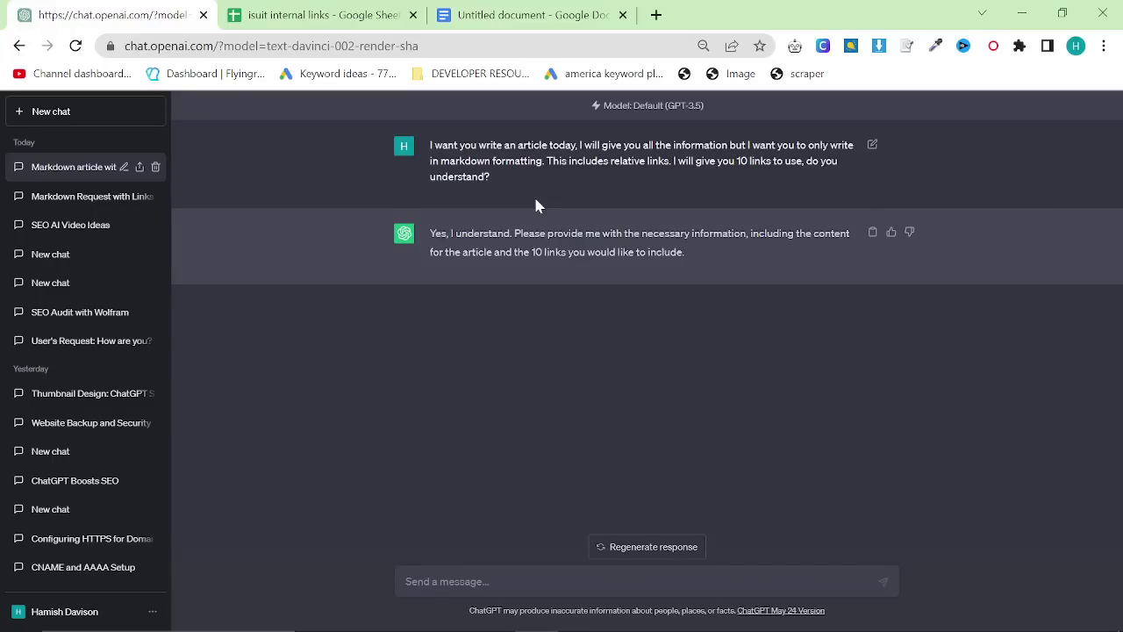
Switch to the isuit internal links spreadsheet in Google Sheets and review its list of relative collection and blog links.
key(ctrl+equal)
key(ctrl+equal)
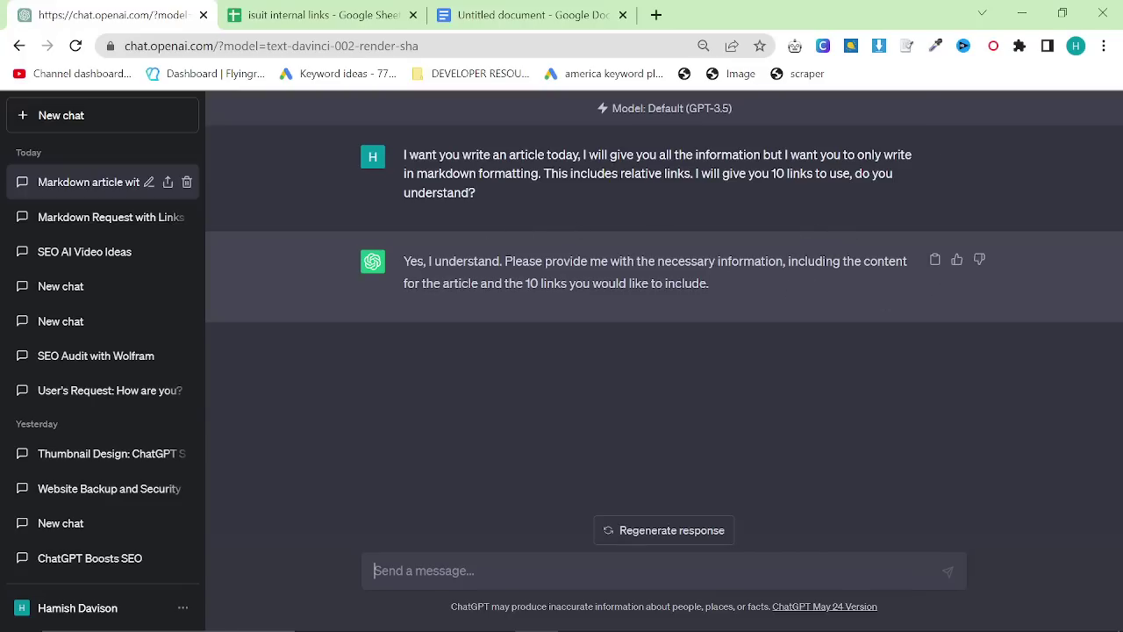
click(367, 7)
scroll(555, 377, down, 9)
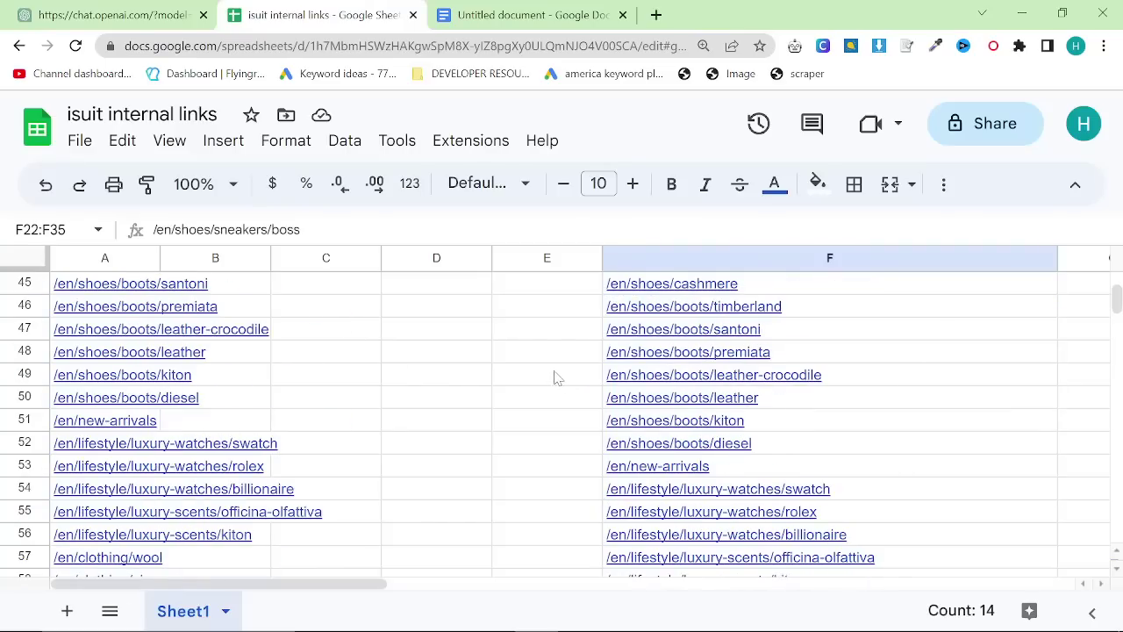
scroll(480, 389, down, 20)
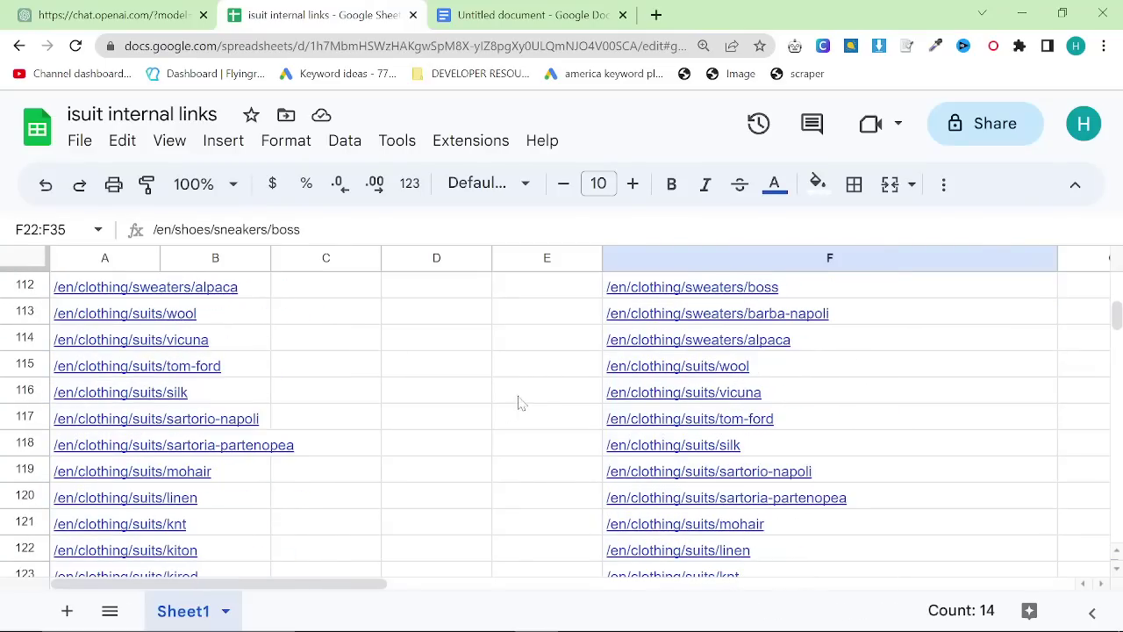
scroll(575, 411, down, 20)
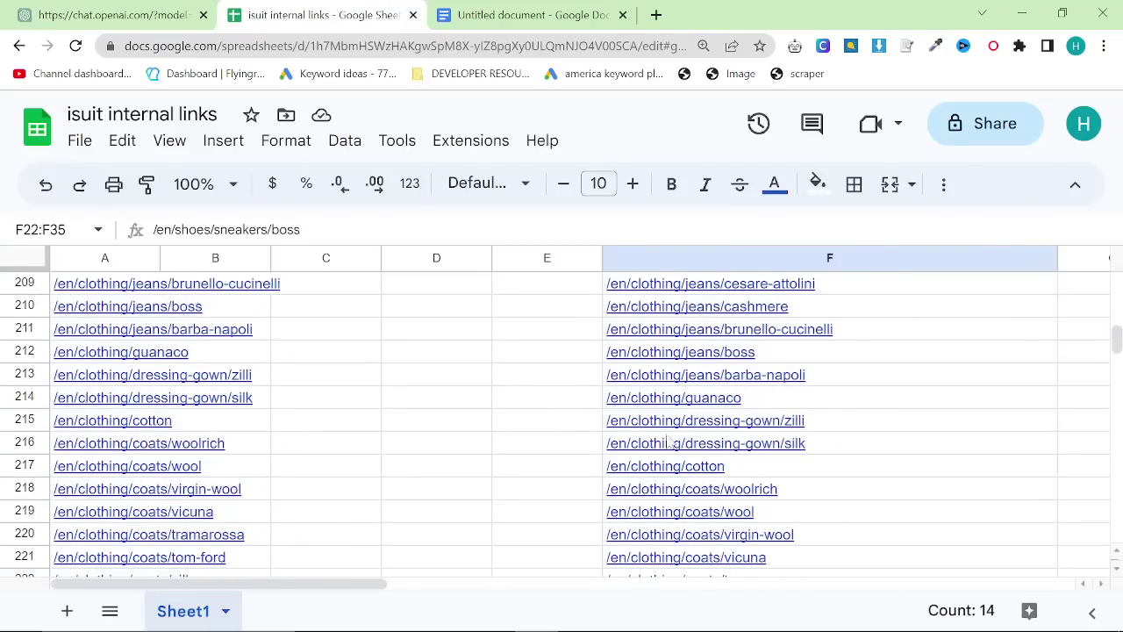
scroll(665, 412, up, 12)
scroll(664, 412, up, 20)
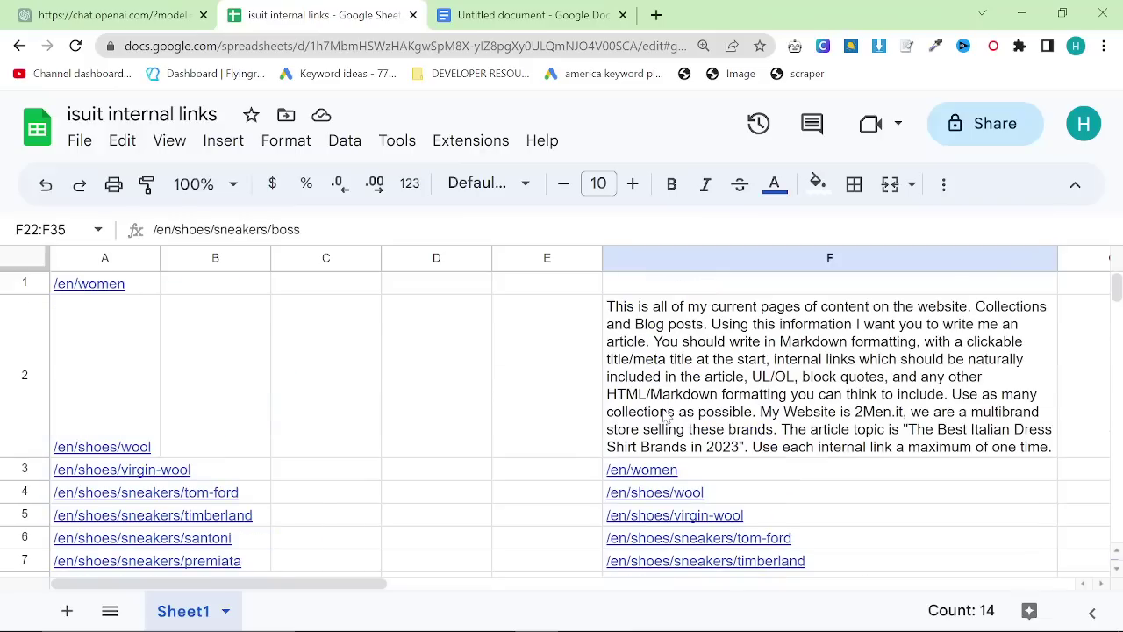
Copy the full list of relative links in cells F3:F424 of the spreadsheet.
click(712, 479)
scroll(716, 491, down, 20)
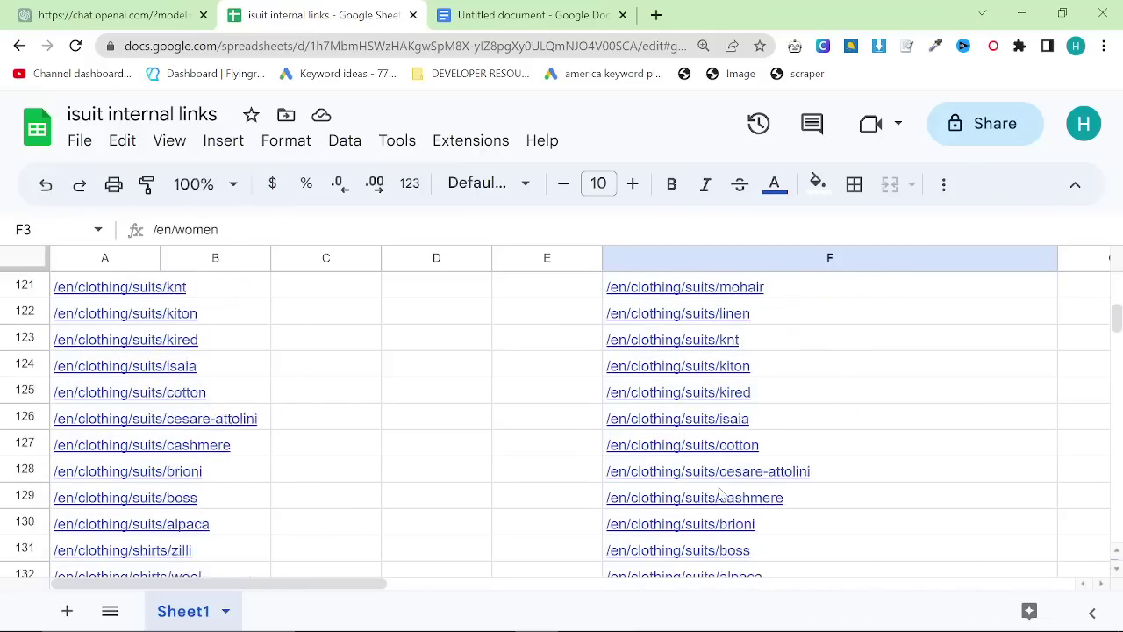
scroll(716, 497, down, 20)
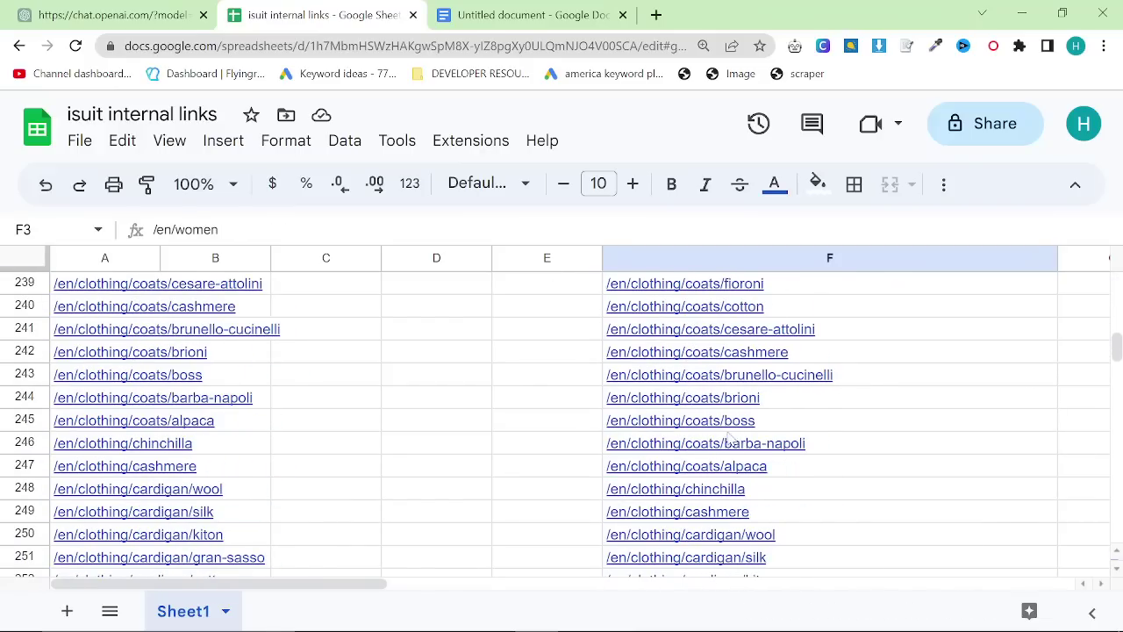
scroll(718, 437, down, 20)
scroll(712, 444, up, 5)
scroll(712, 443, up, 3)
shift+click(706, 509)
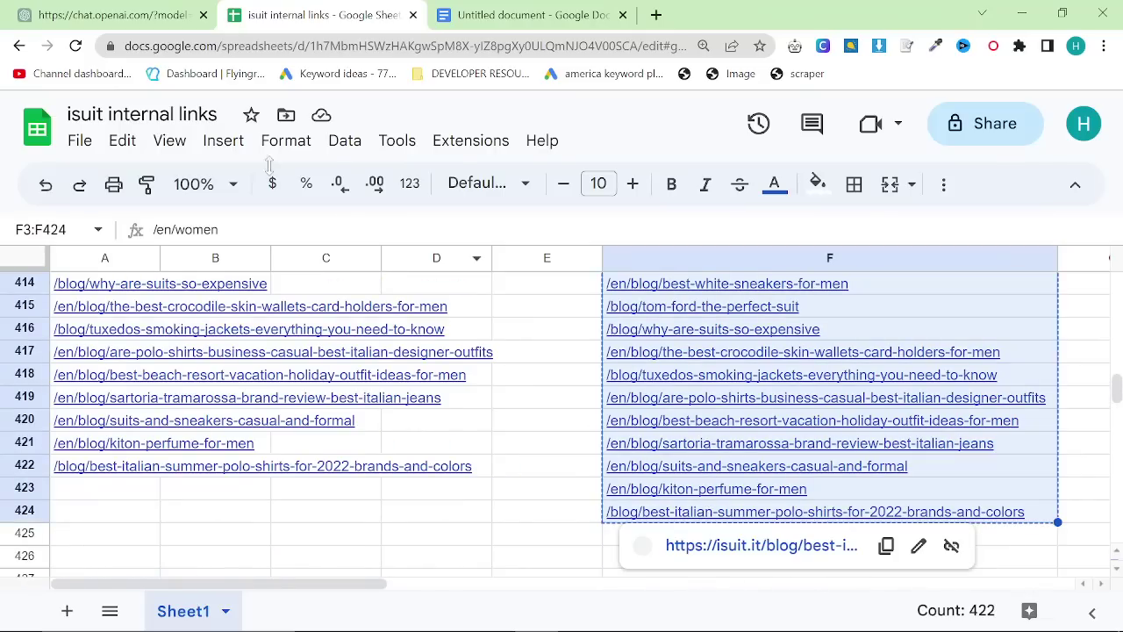
Open a separate ChatGPT chat at chat.openai.com in a new browser tab.
click(154, 8)
click(656, 15)
text(c)
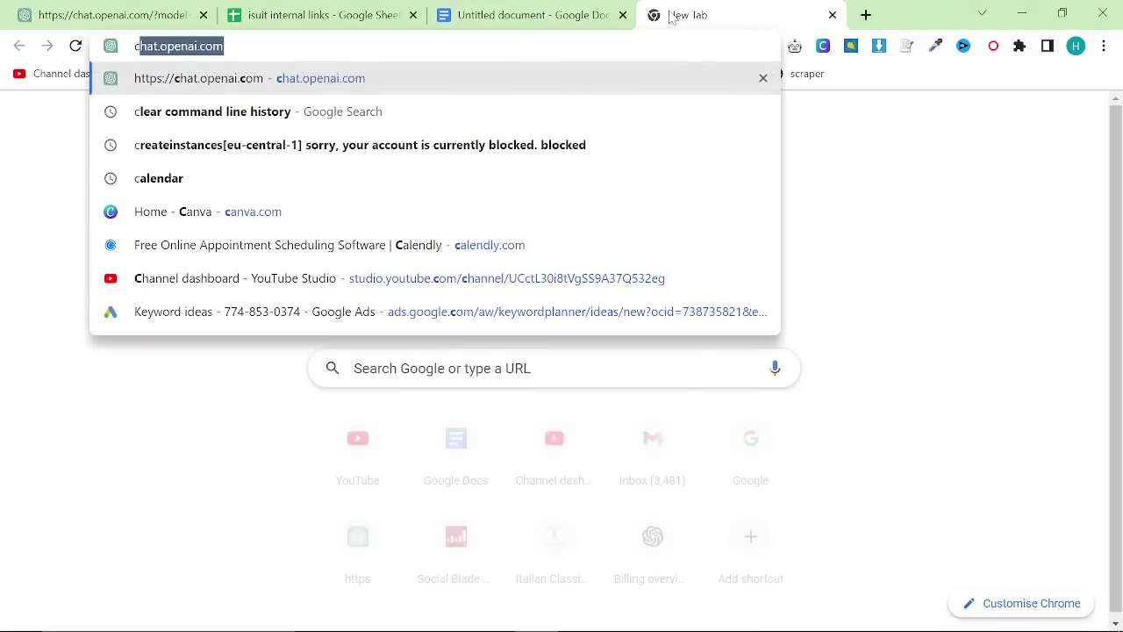
key(Return)
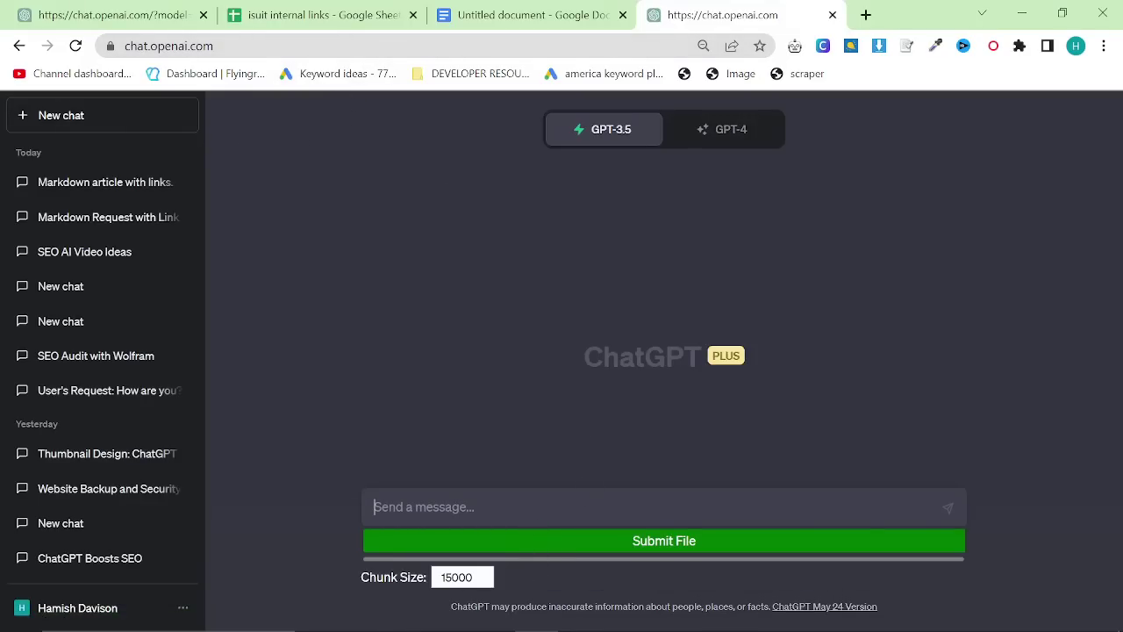
Ask ChatGPT to choose 10 relevant internal links for an article about black tie attire for men.
text(Can you )
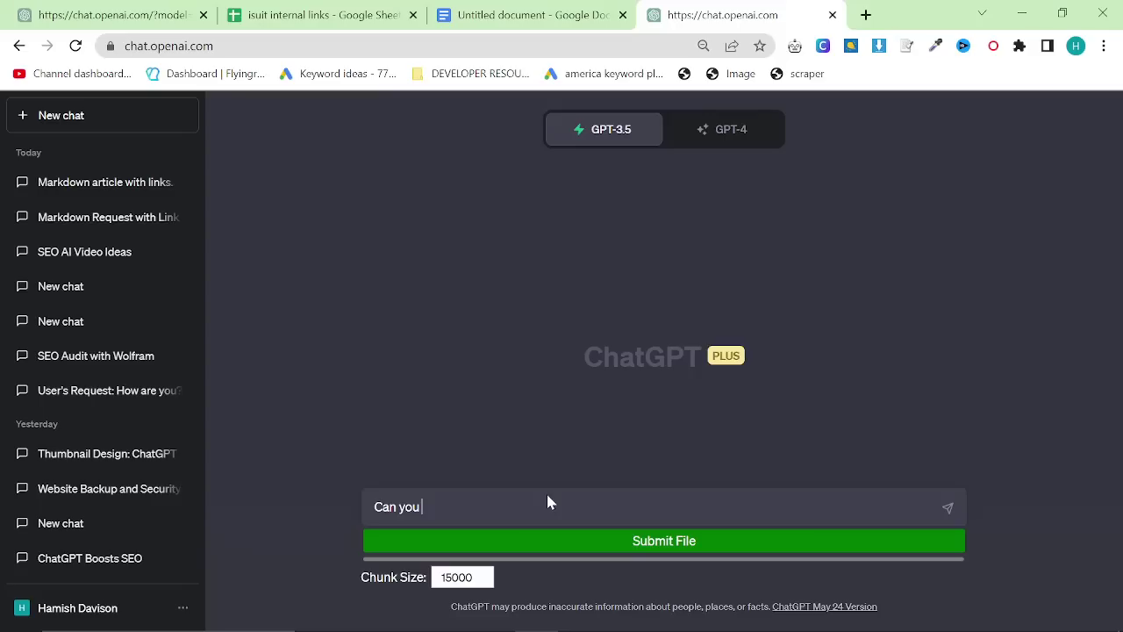
text(choose 10 relevant inte)
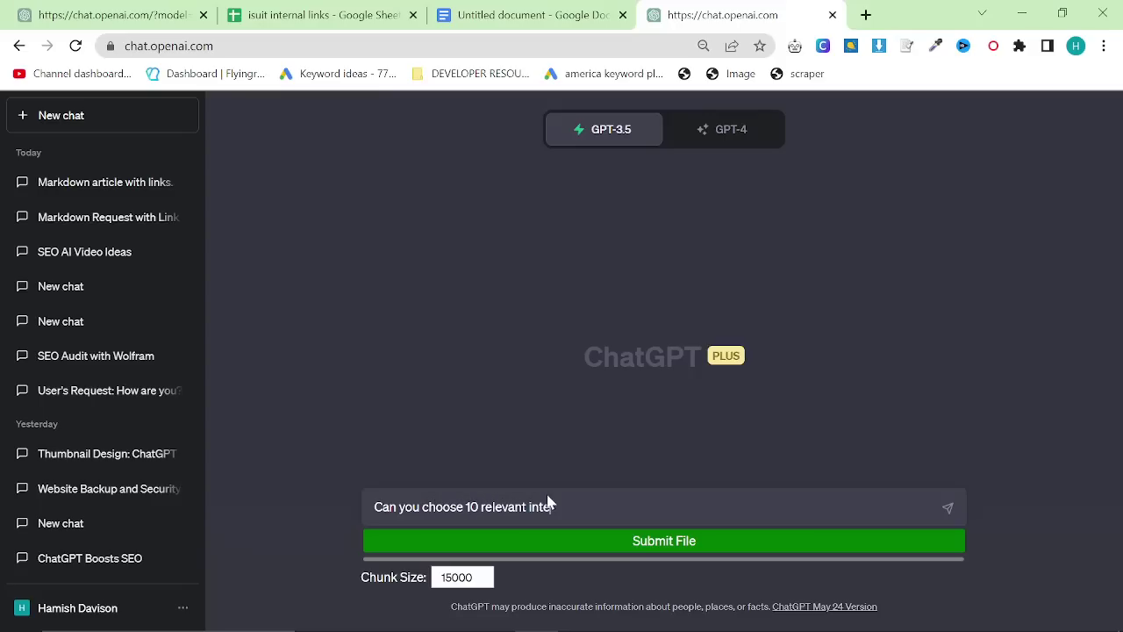
text(rnal links for an article a out)
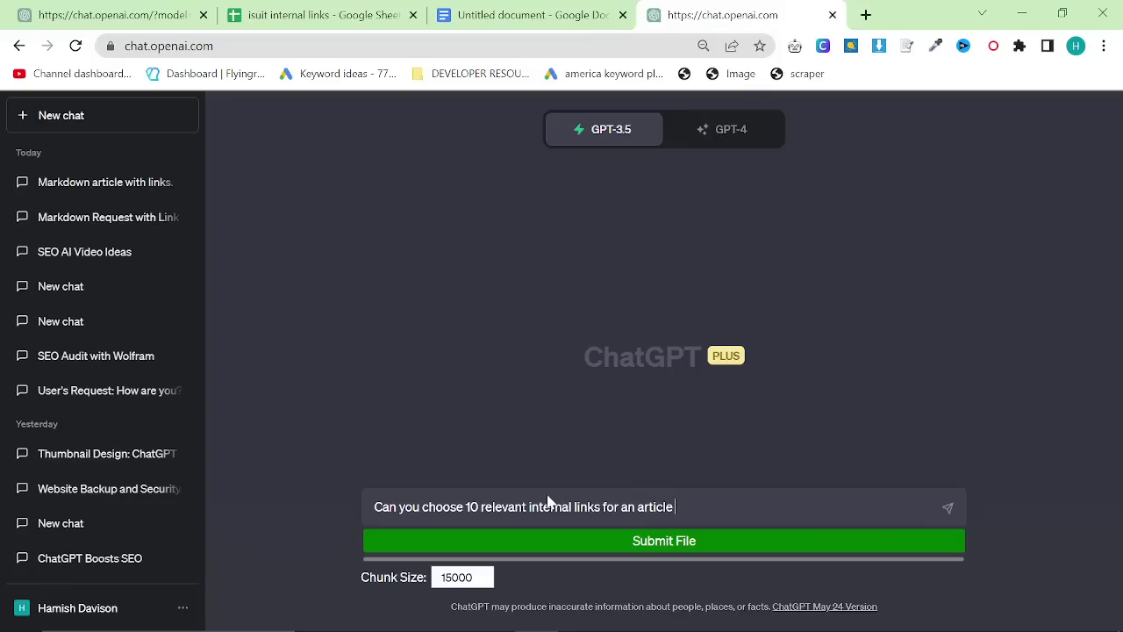
key(BackSpace)
key(BackSpace)
key(BackSpace)
key(BackSpace)
text(bout black tie attire for)
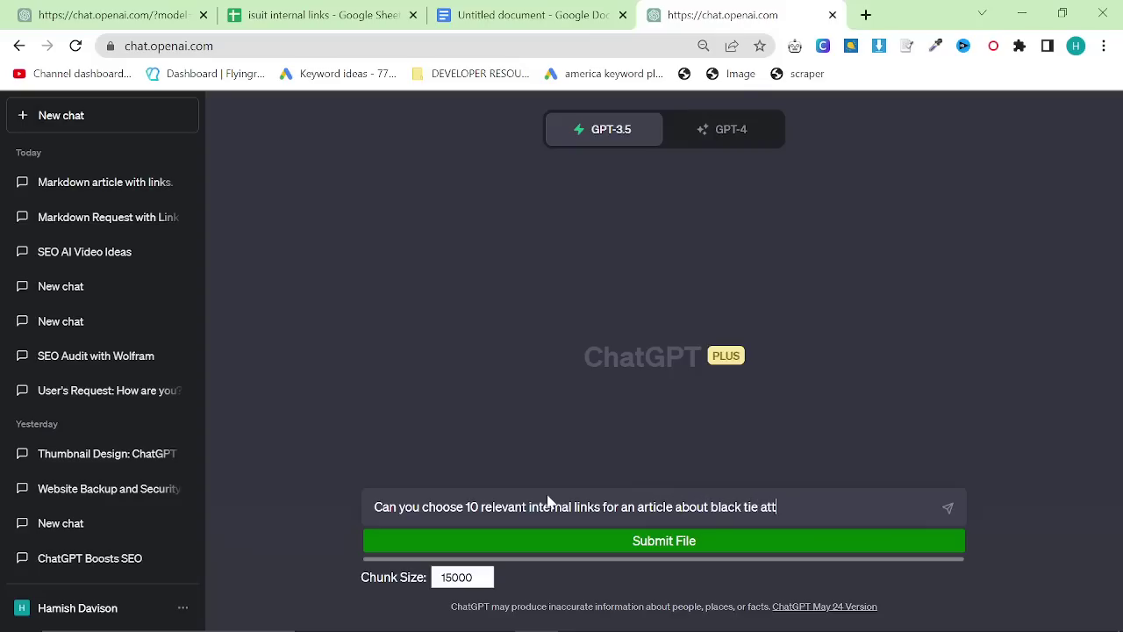
text( men)
key(Return)
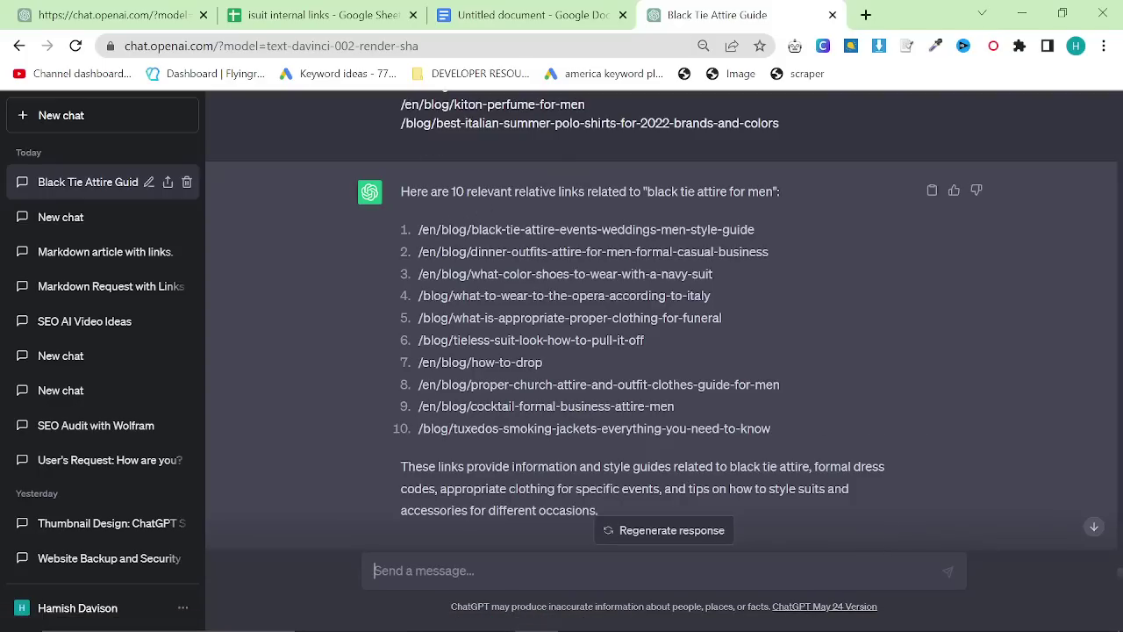
Copy the ten designer and clothing links from the Black Tie Attire chat into the message of the markdown article chat.
drag(419, 229, 797, 426)
scroll(795, 430, down, 4)
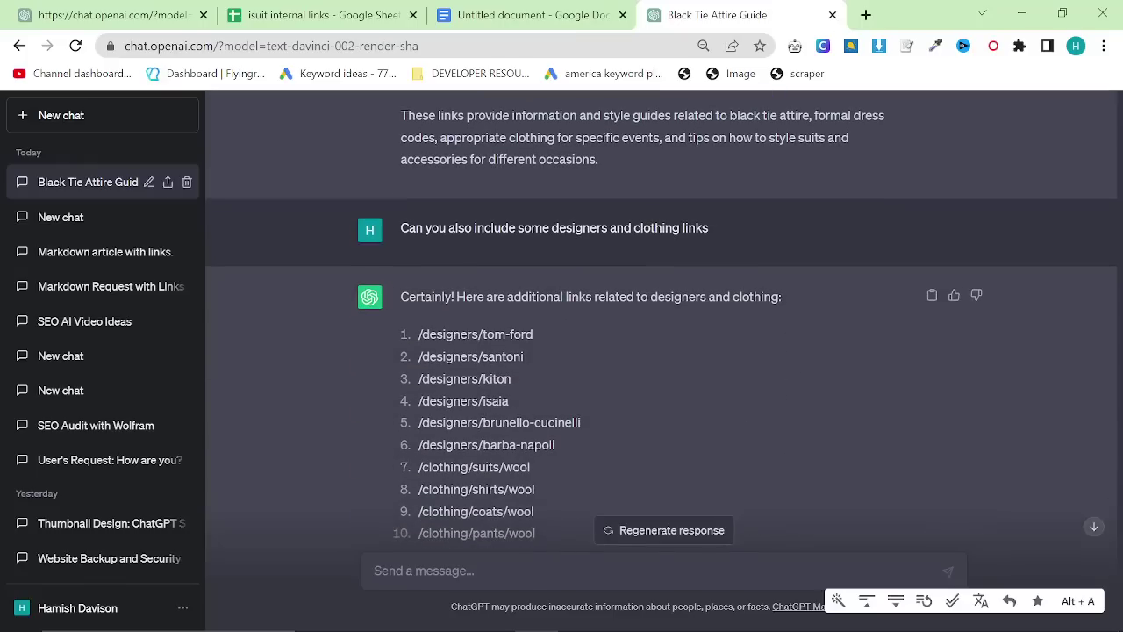
click(698, 237)
scroll(656, 271, down, 1)
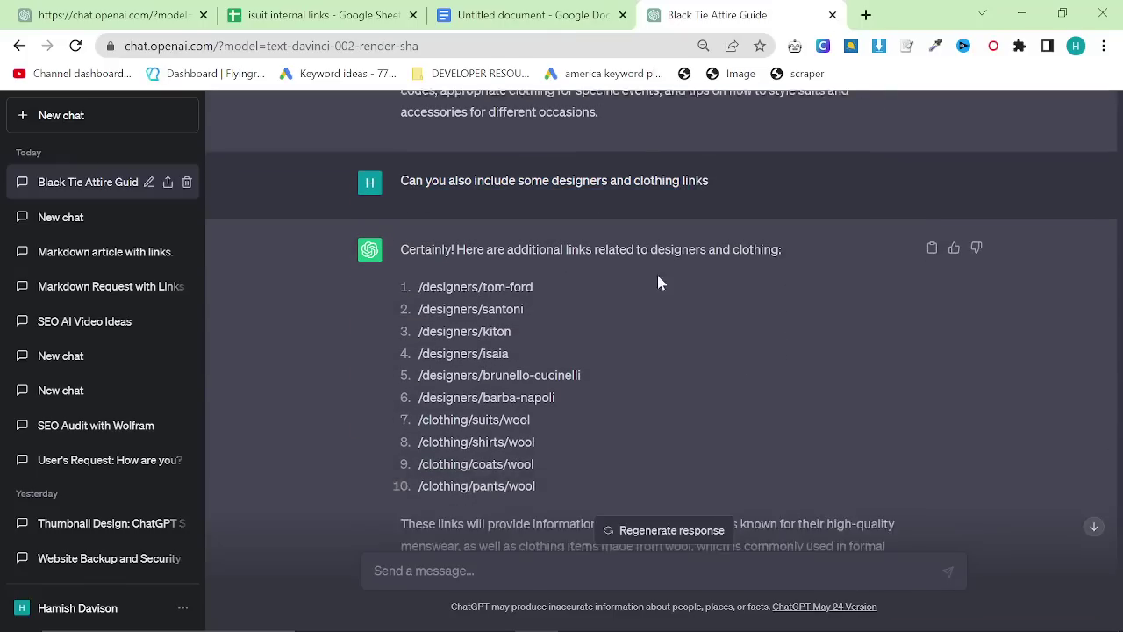
drag(564, 444, 403, 241)
key(ctrl+c)
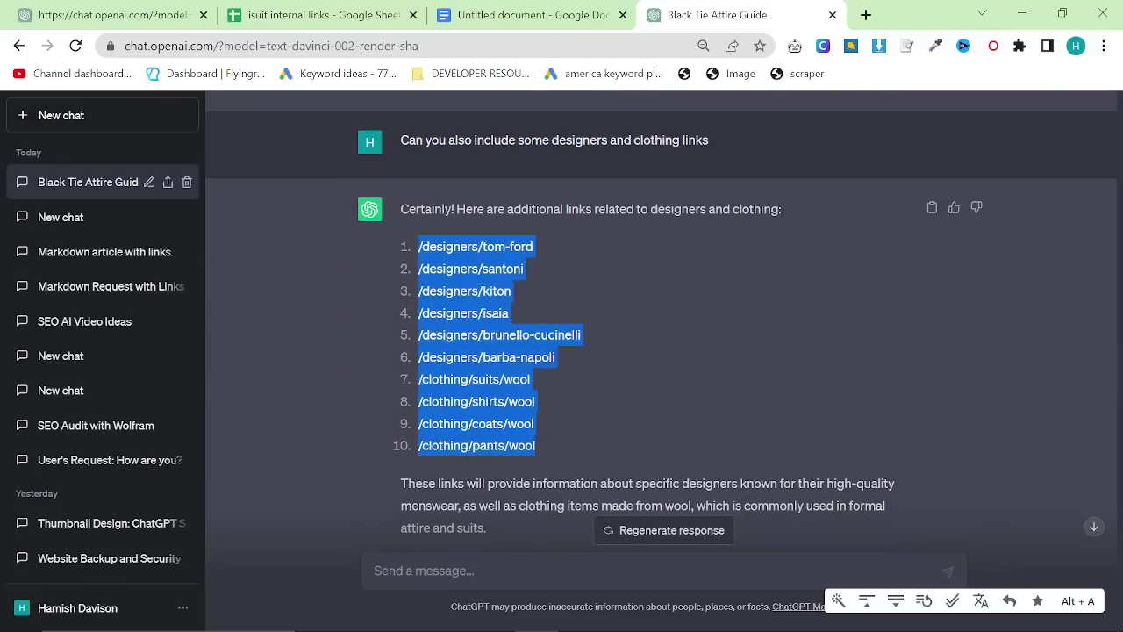
click(173, 9)
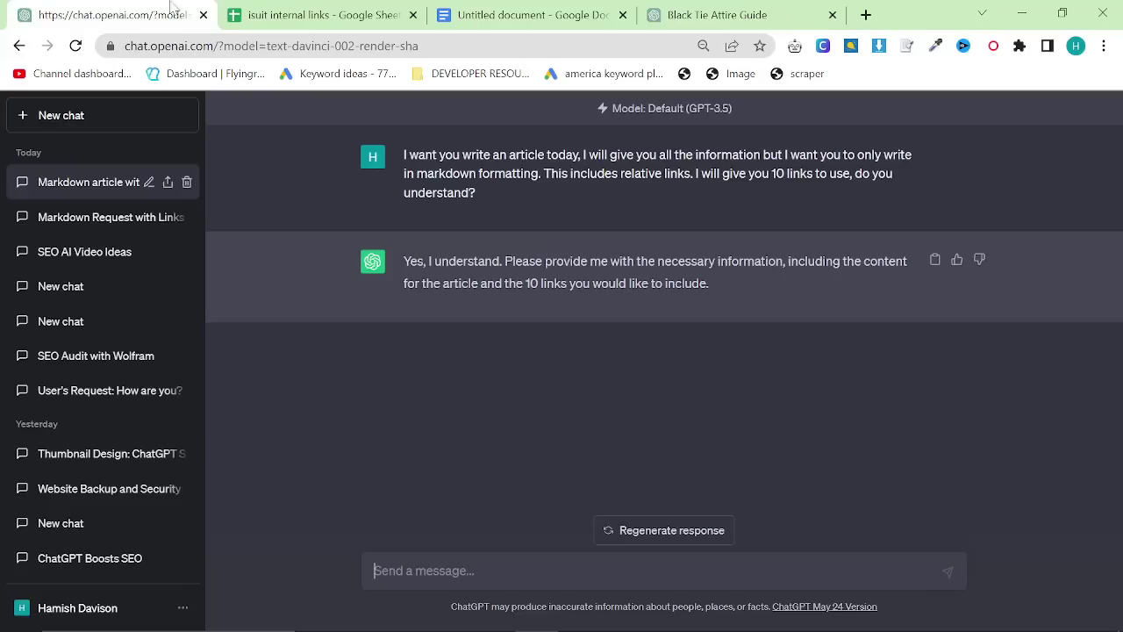
click(526, 561)
key(ctrl+v)
Add the ten blog links on black tie attire for men below the designer and clothing links in the markdown chat's message.
click(717, 15)
scroll(612, 411, up, 6)
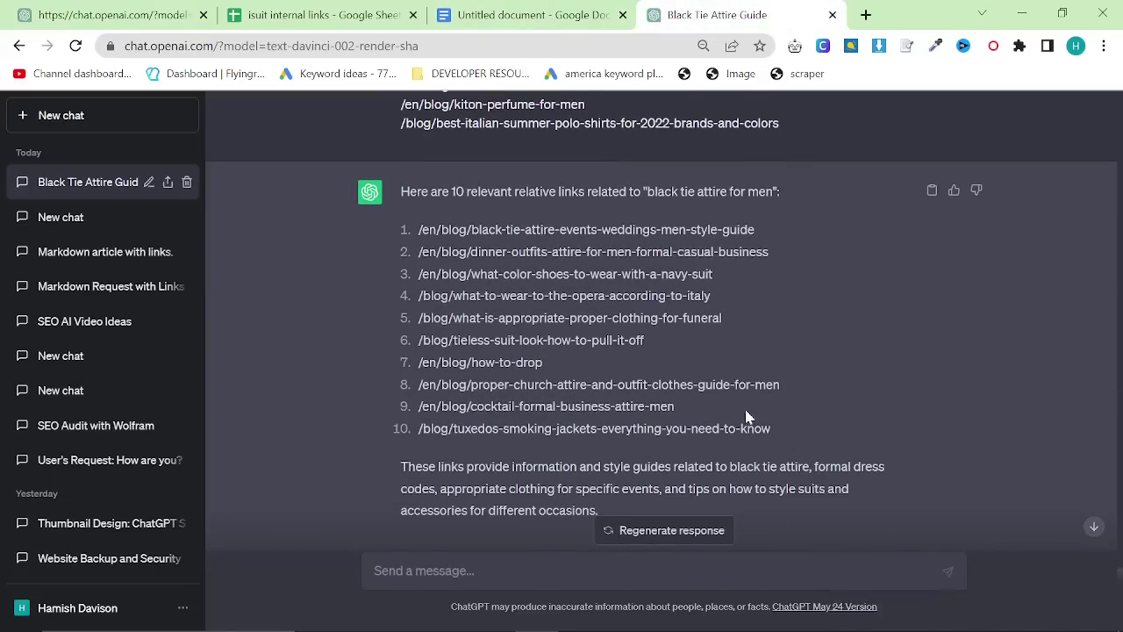
drag(777, 431, 401, 229)
key(ctrl+1)
key(shift+Return)
key(ctrl+v)
Put "Write the first half of an article called "Black tie attire for men"" above the links and send the message.
scroll(664, 500, up, 10)
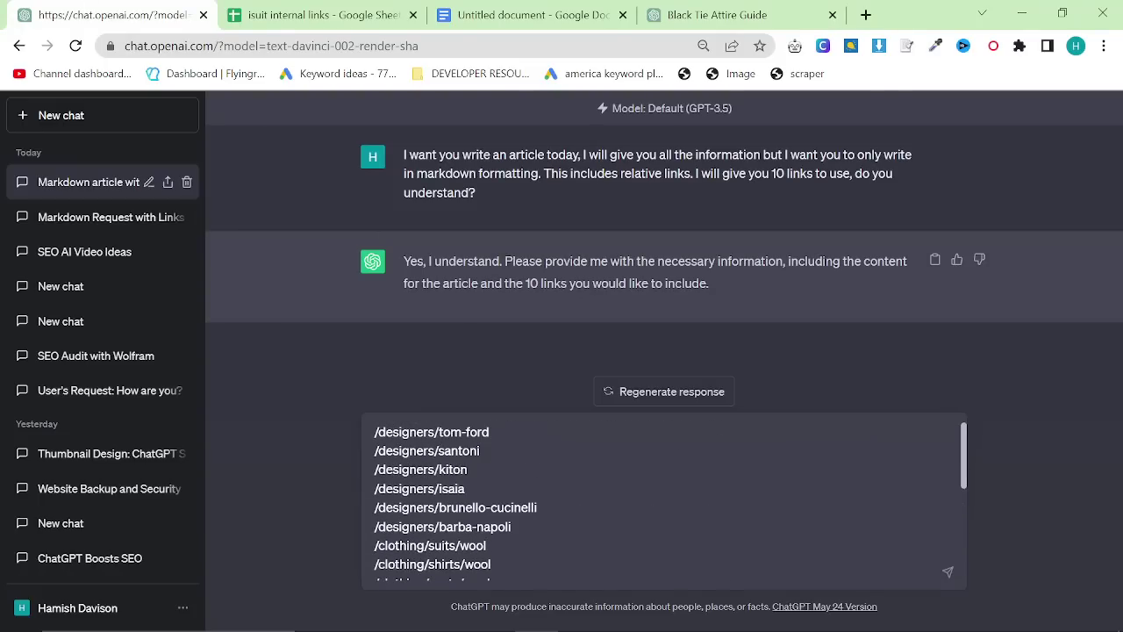
key(shift+Return)
key(shift+Return)
click(369, 422)
text(Wr)
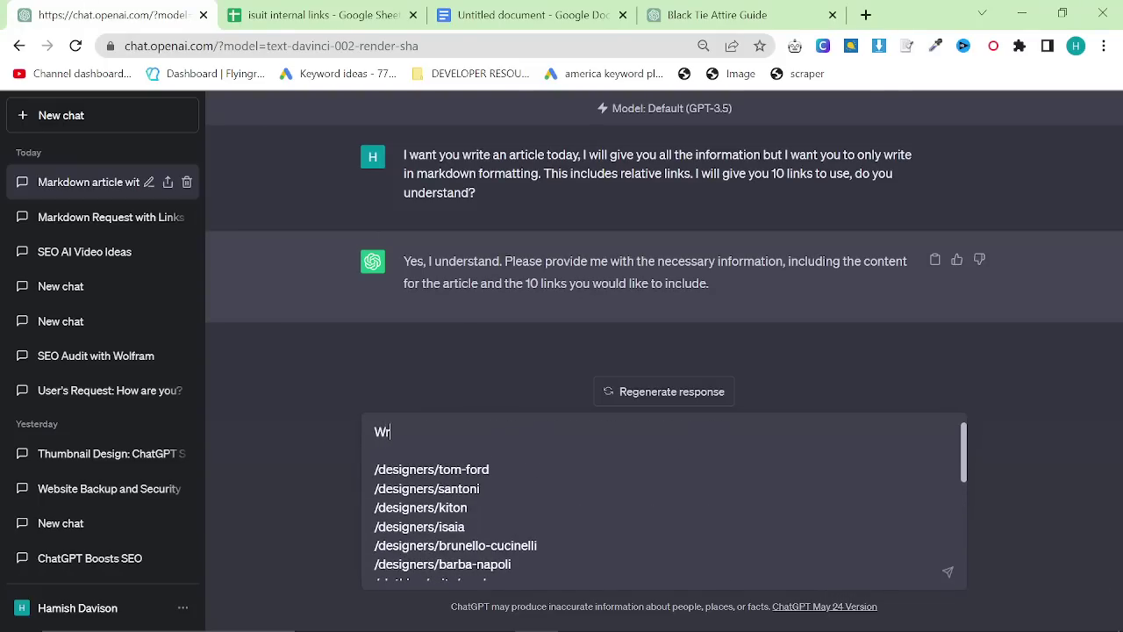
text(ite the first half of an)
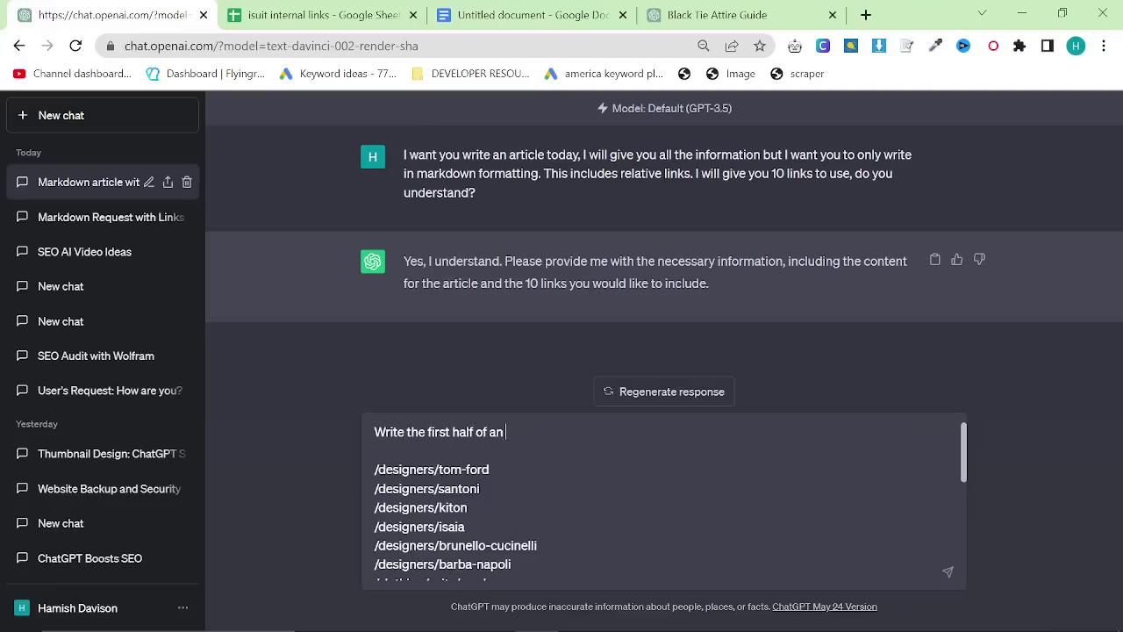
text( article called "Black tie attire for men)
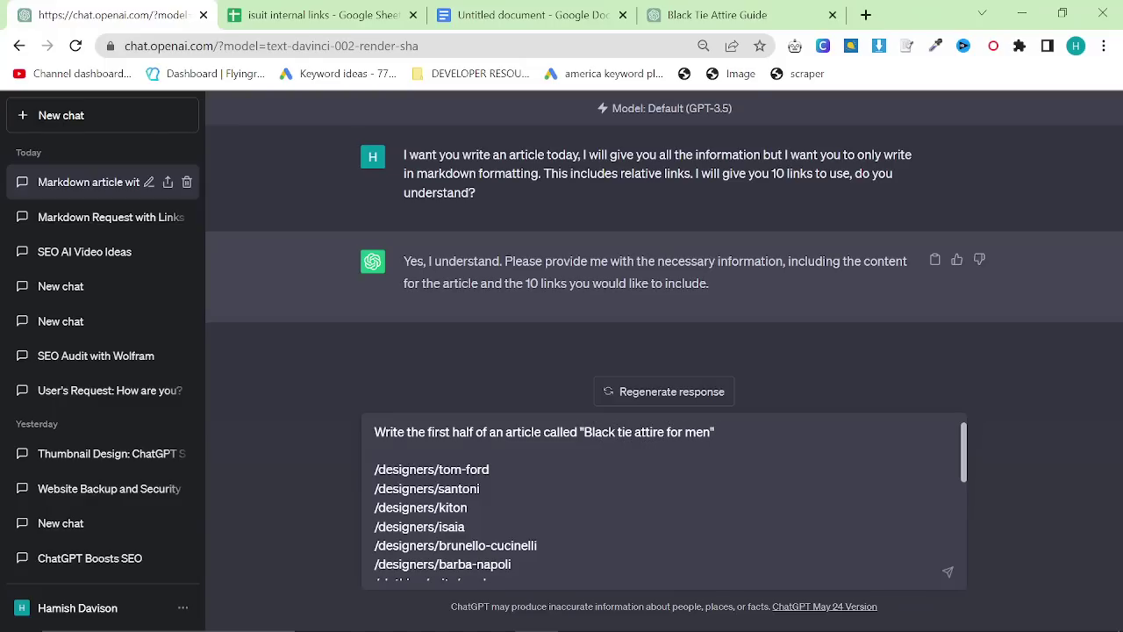
key(Return)
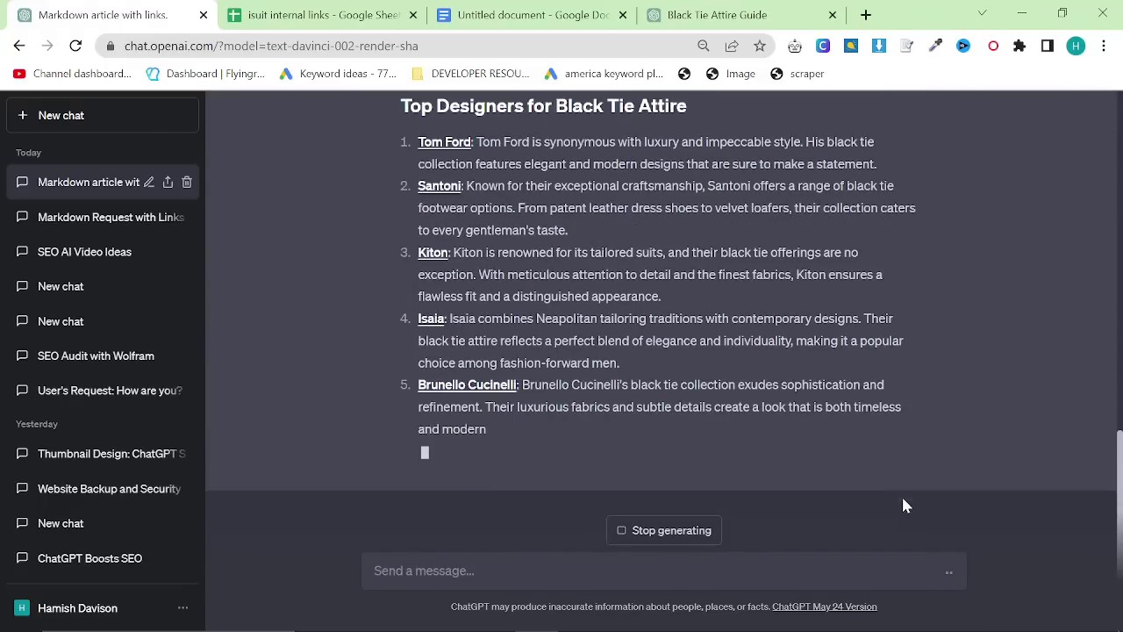
Check the start of the generated article and have ChatGPT continue generating the cut-off response.
scroll(708, 388, up, 5)
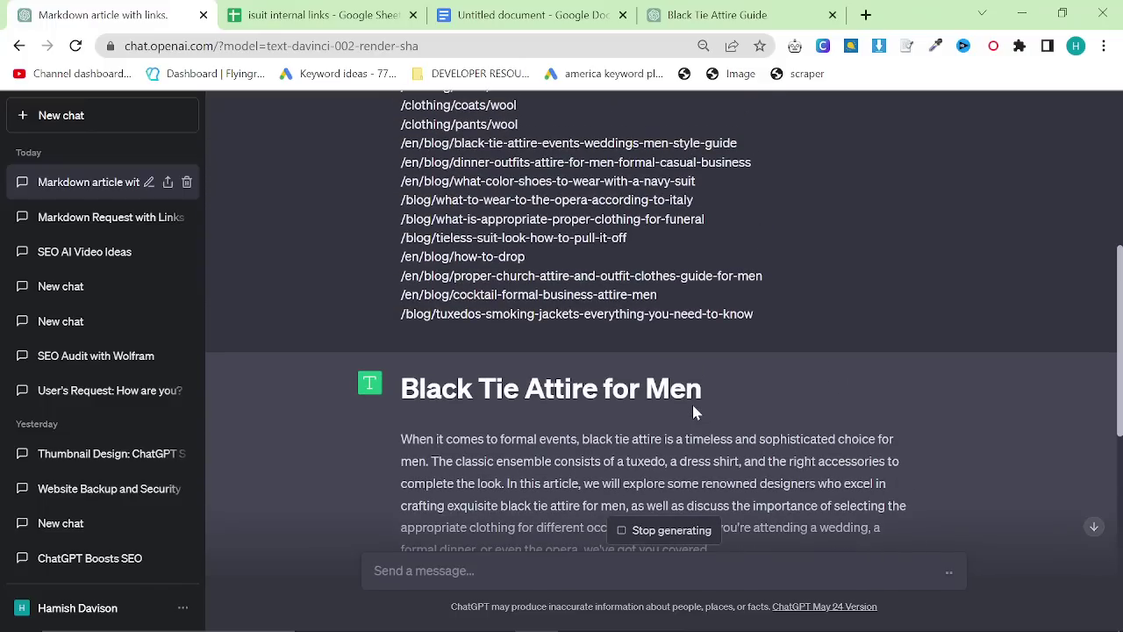
scroll(700, 399, down, 5)
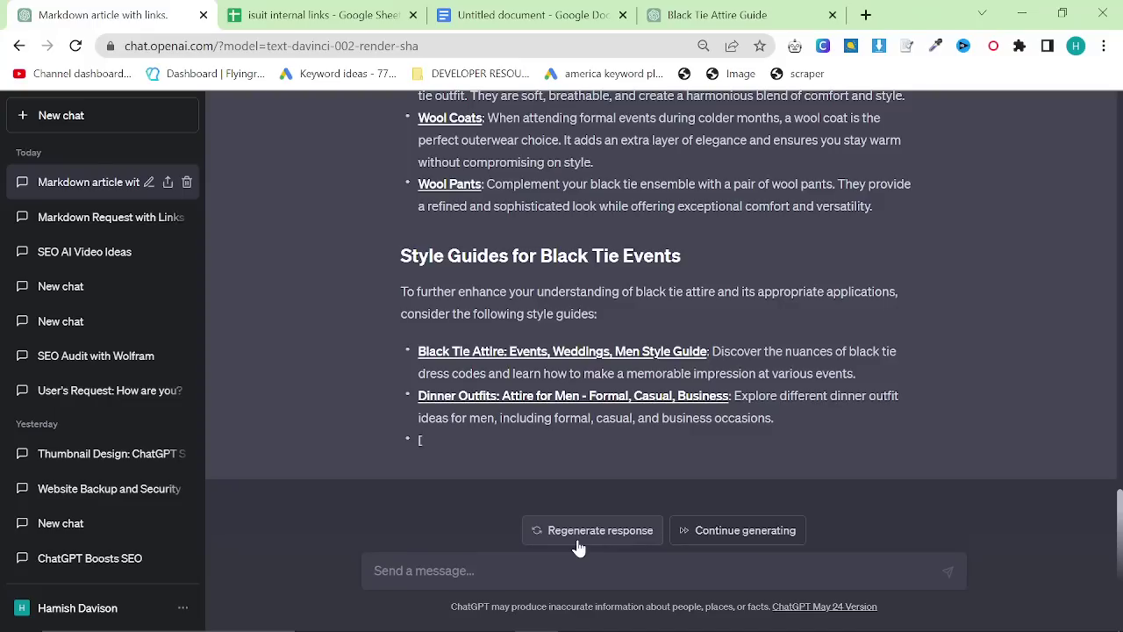
click(723, 537)
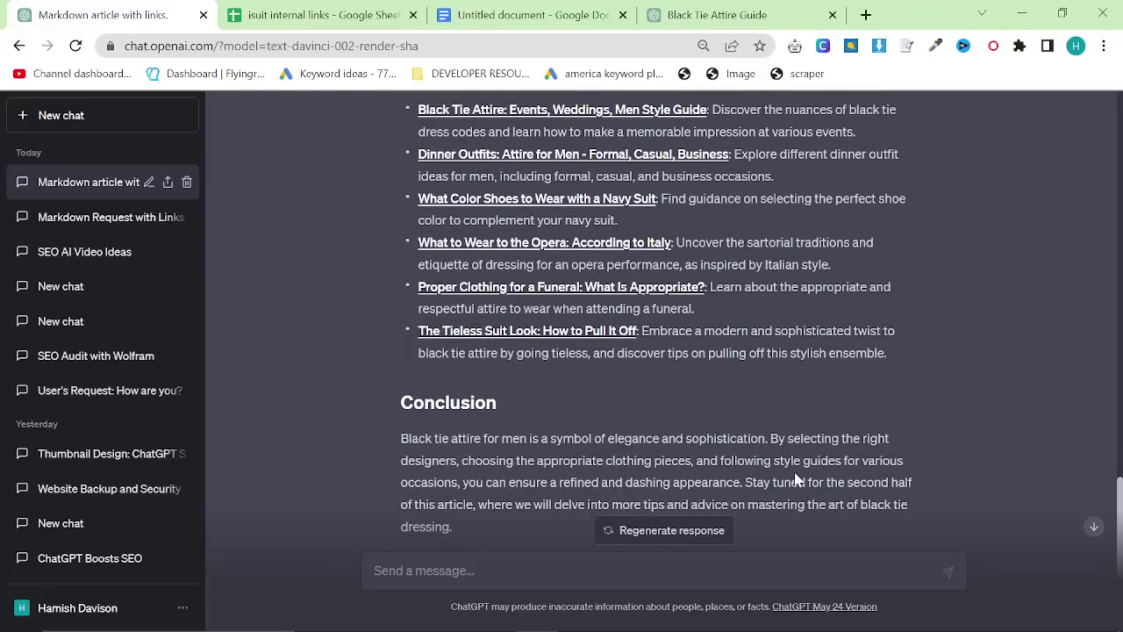
Review the finished article and select its whole text from the conclusion up to the "Black Tie Attire for Men" title.
scroll(688, 393, up, 15)
scroll(523, 283, down, 3)
scroll(523, 283, down, 15)
drag(724, 423, 496, 172)
scroll(417, 215, up, 10)
scroll(402, 214, up, 10)
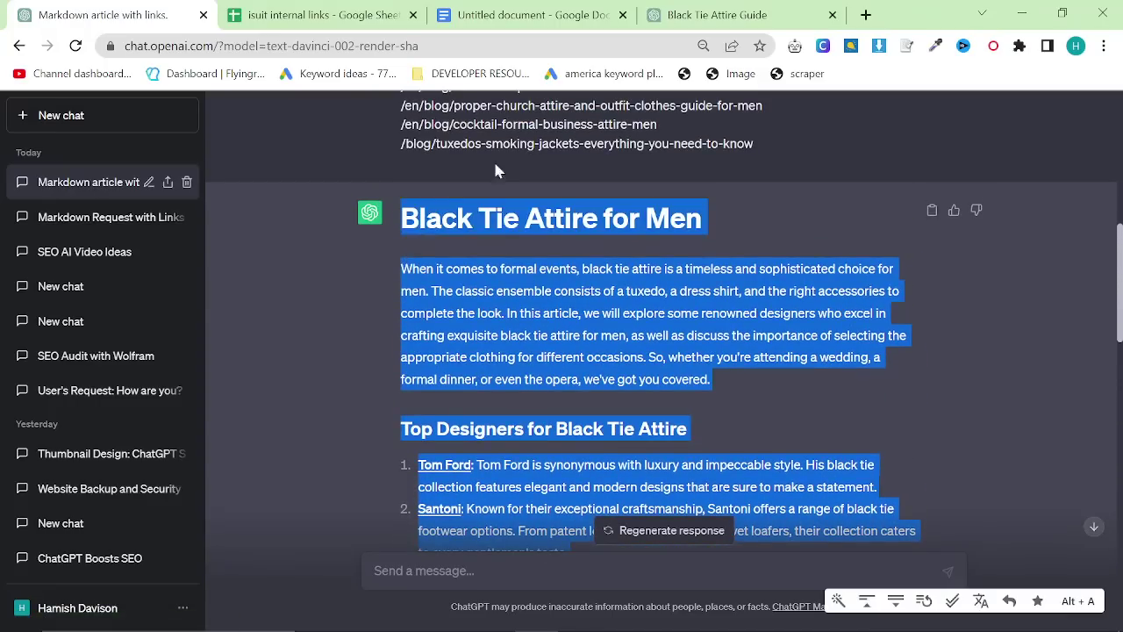
Switch to Google Docs and create a new blank document in a separate browser tab.
click(562, 15)
key(ctrl+a)
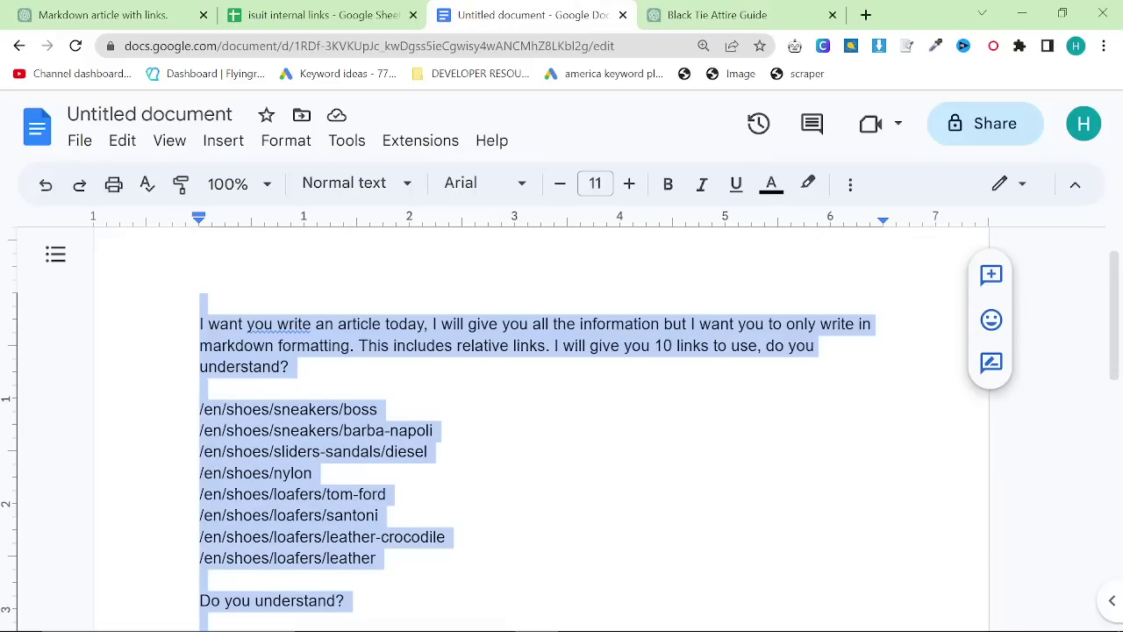
middle_click(37, 127)
click(625, 15)
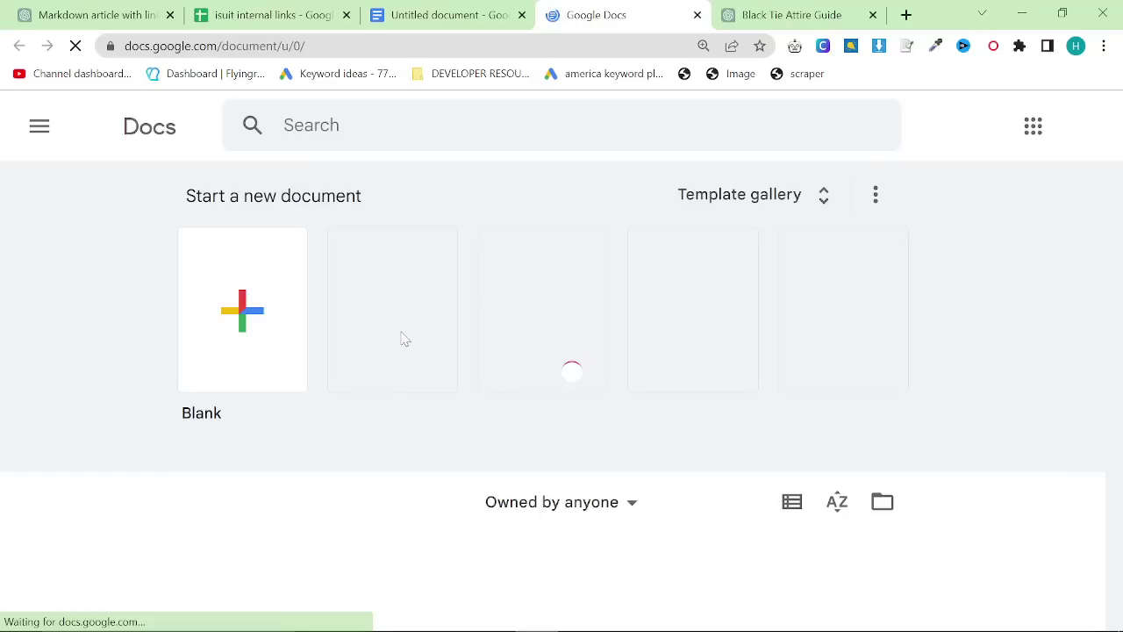
click(299, 299)
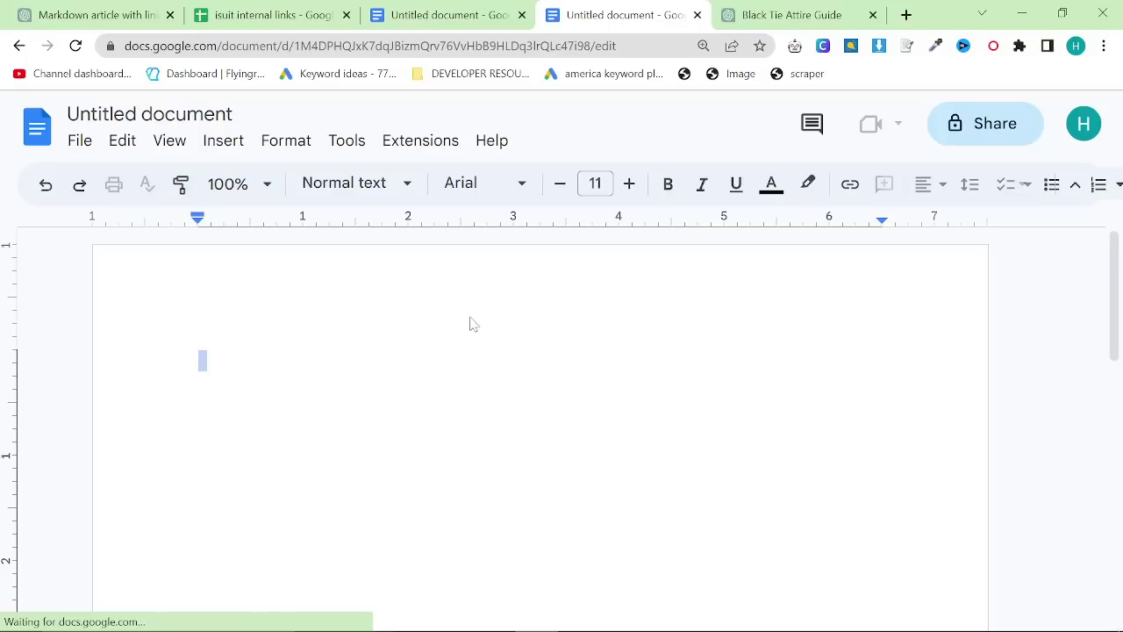
Paste the copied article into the blank document and review its headings and linked designer list.
key(ctrl+v)
key(ctrl+z)
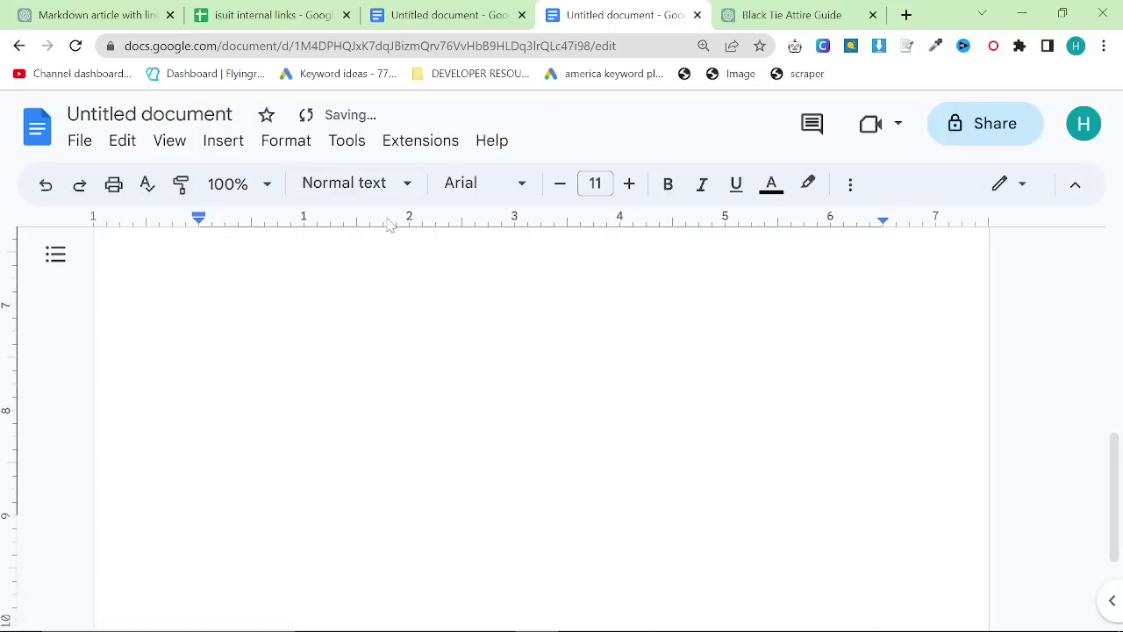
key(ctrl+v)
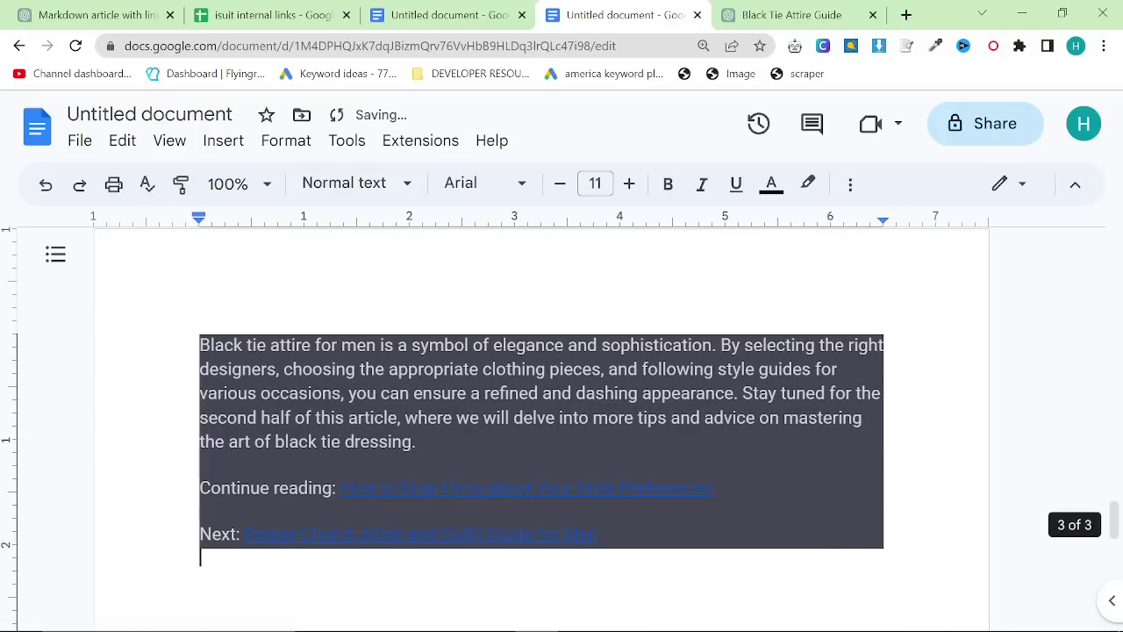
scroll(541, 438, up, 20)
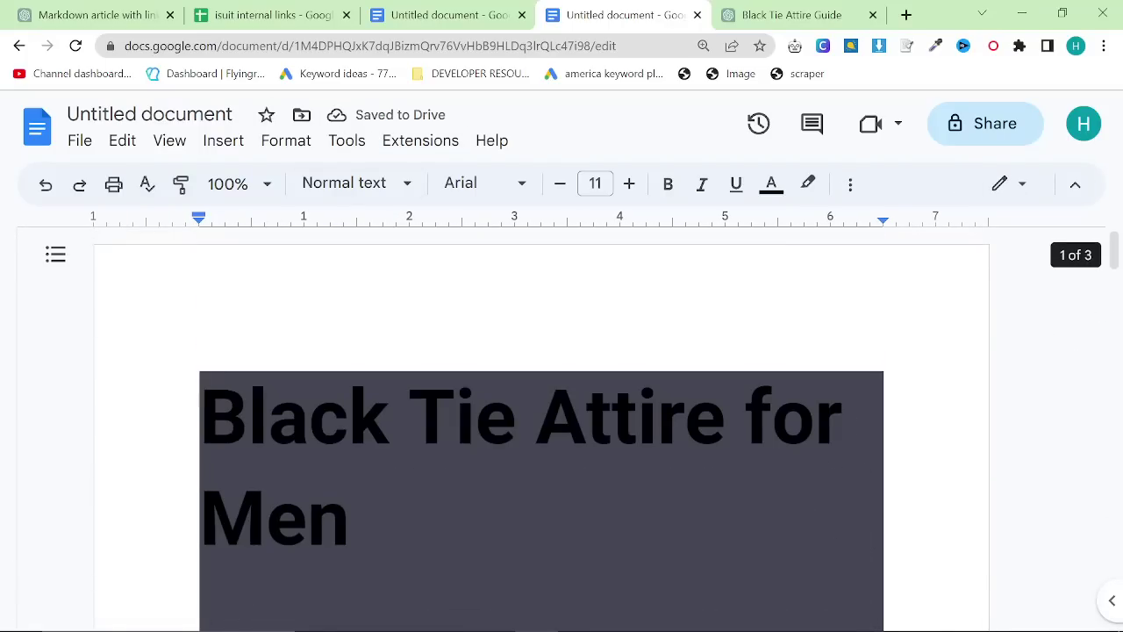
scroll(542, 439, down, 2)
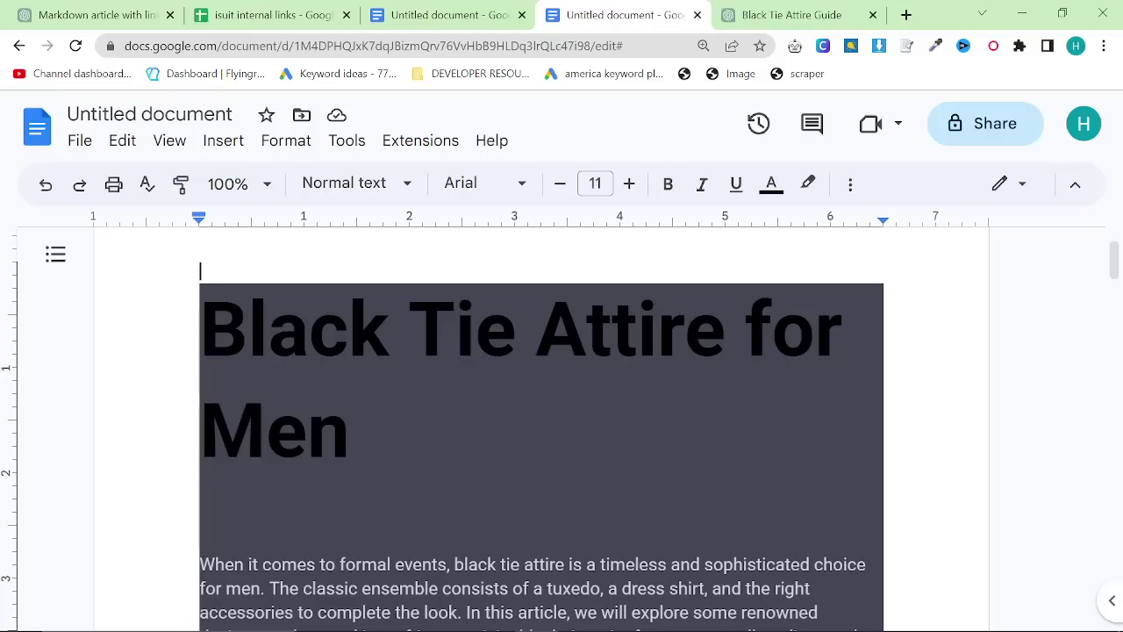
scroll(542, 429, down, 7)
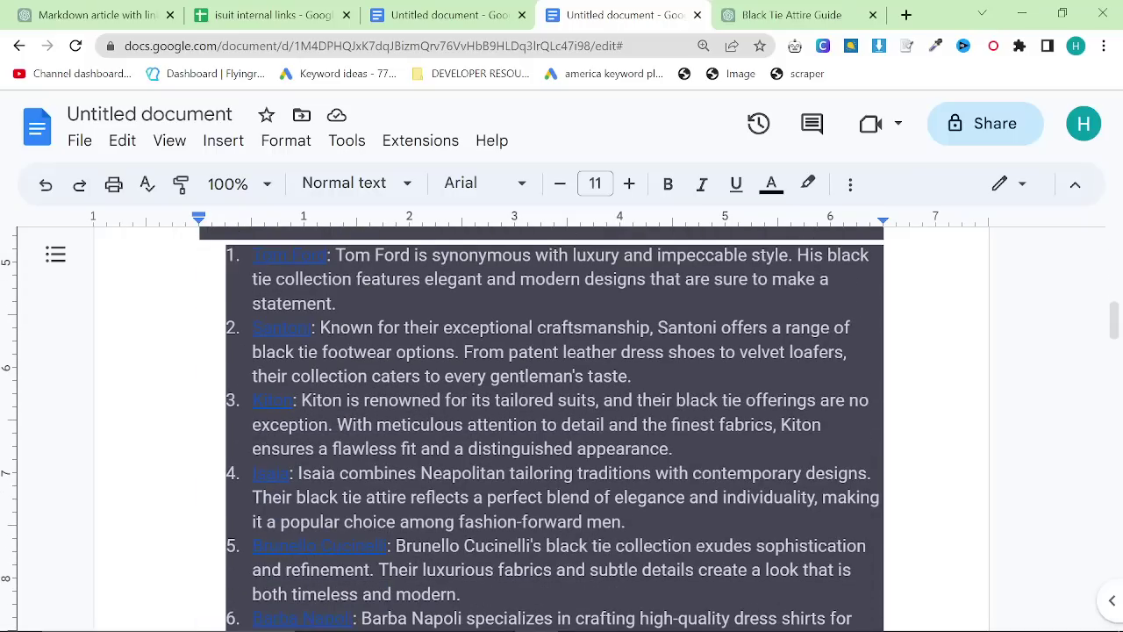
scroll(541, 429, up, 6)
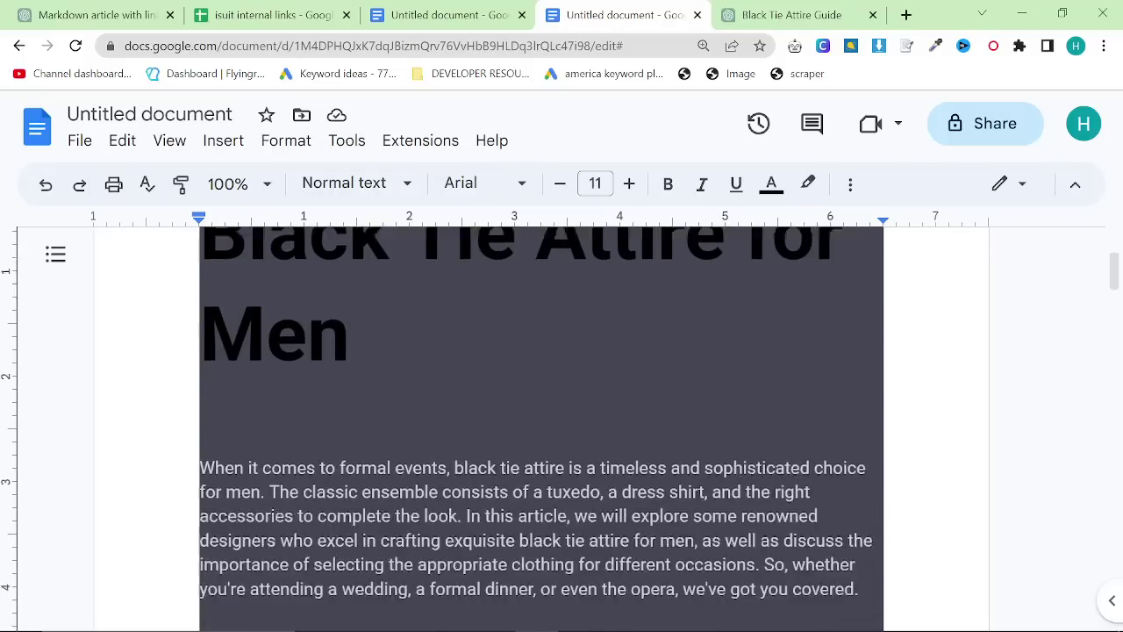
Check the word count of the pasted article.
scroll(342, 140, down, 4)
click(402, 212)
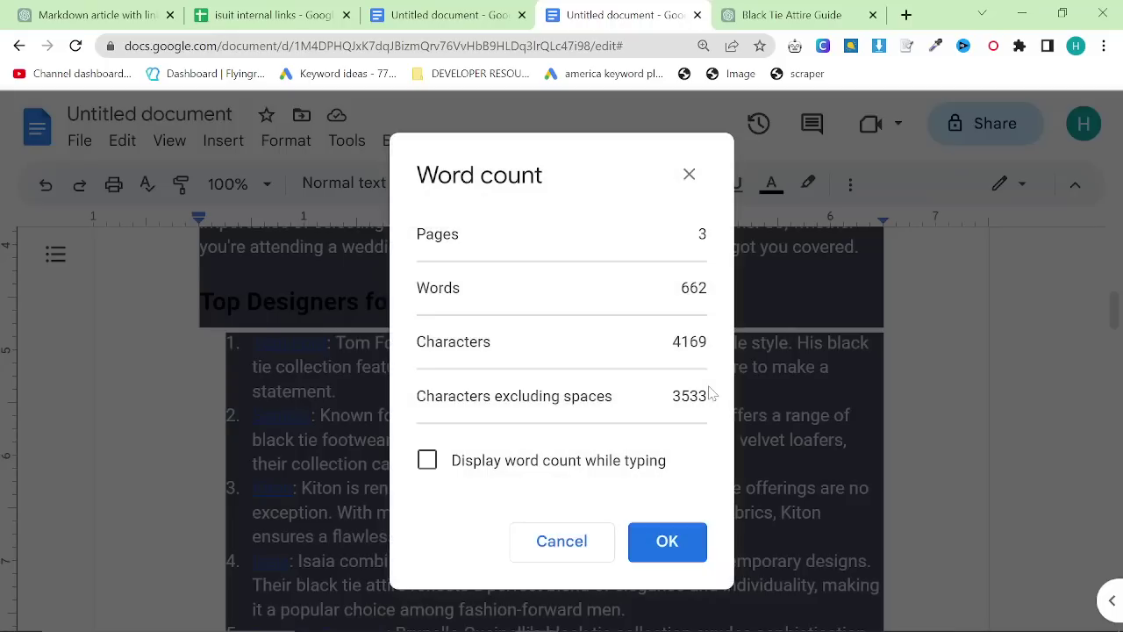
click(698, 551)
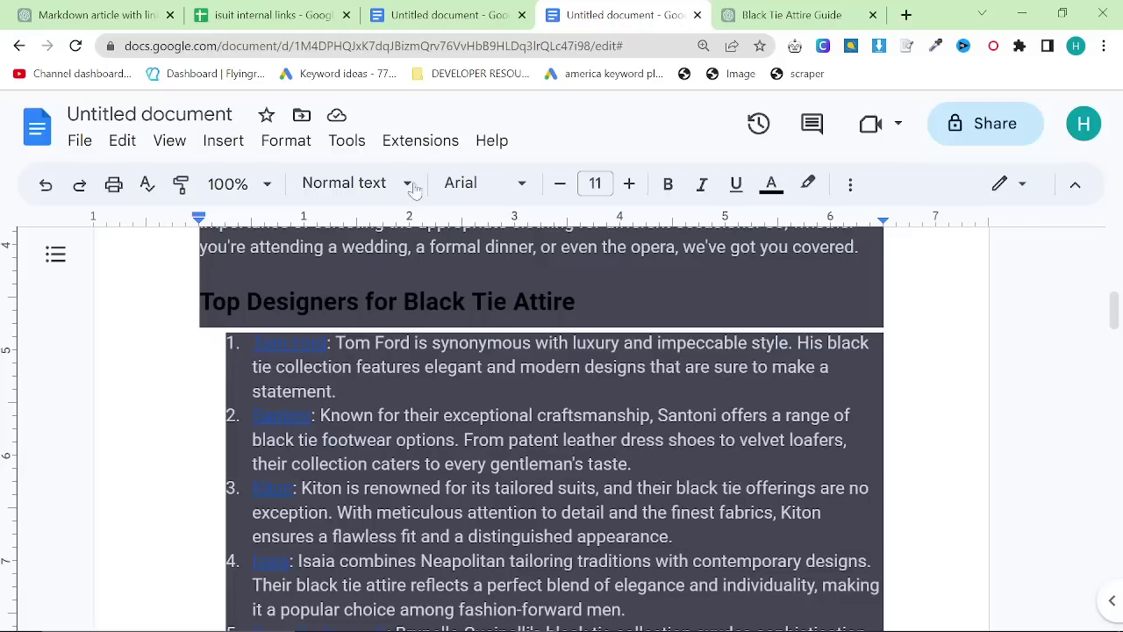
Close the "Black Tie Attire Guide" ChatGPT tab and return to the start of the article in the "Markdown article with links" chat.
click(753, 13)
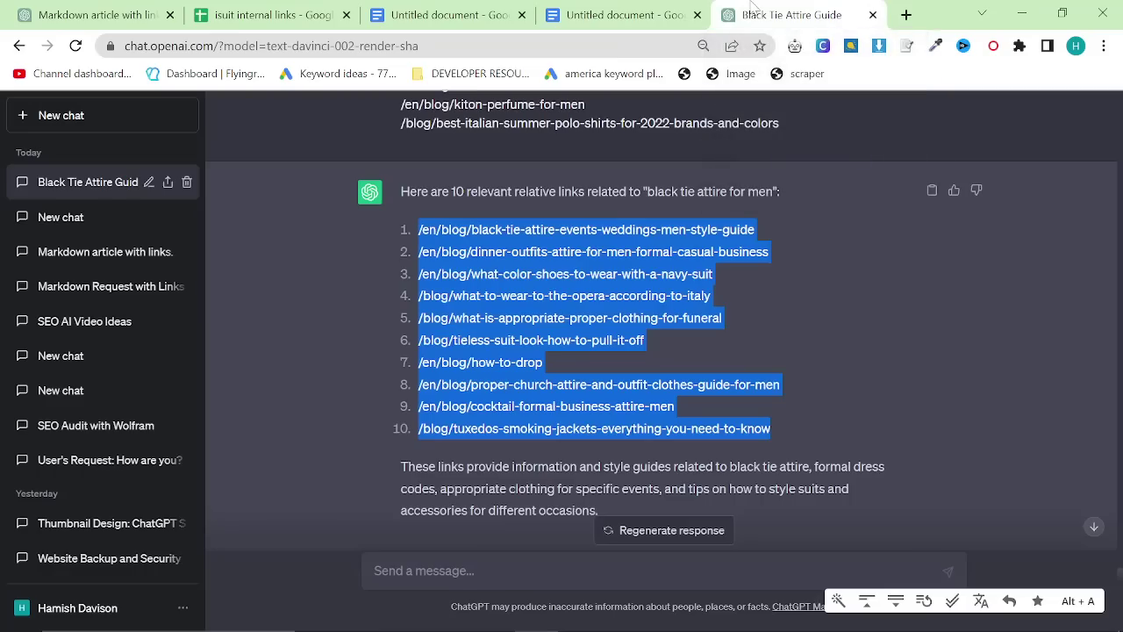
scroll(658, 351, down, 2)
click(873, 15)
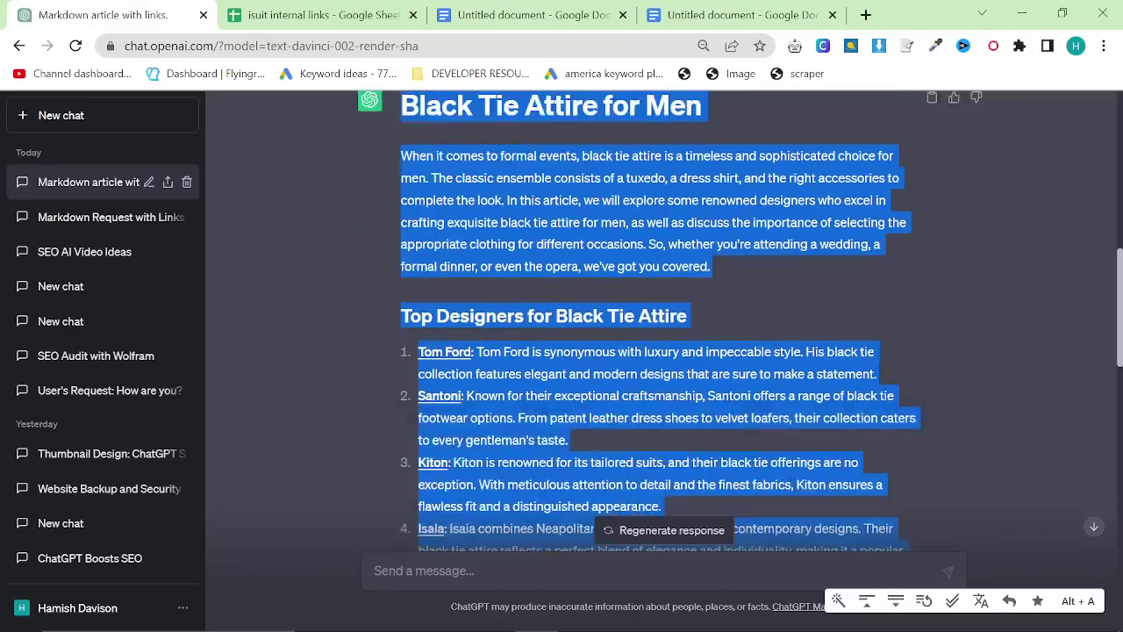
scroll(690, 394, down, 15)
click(594, 594)
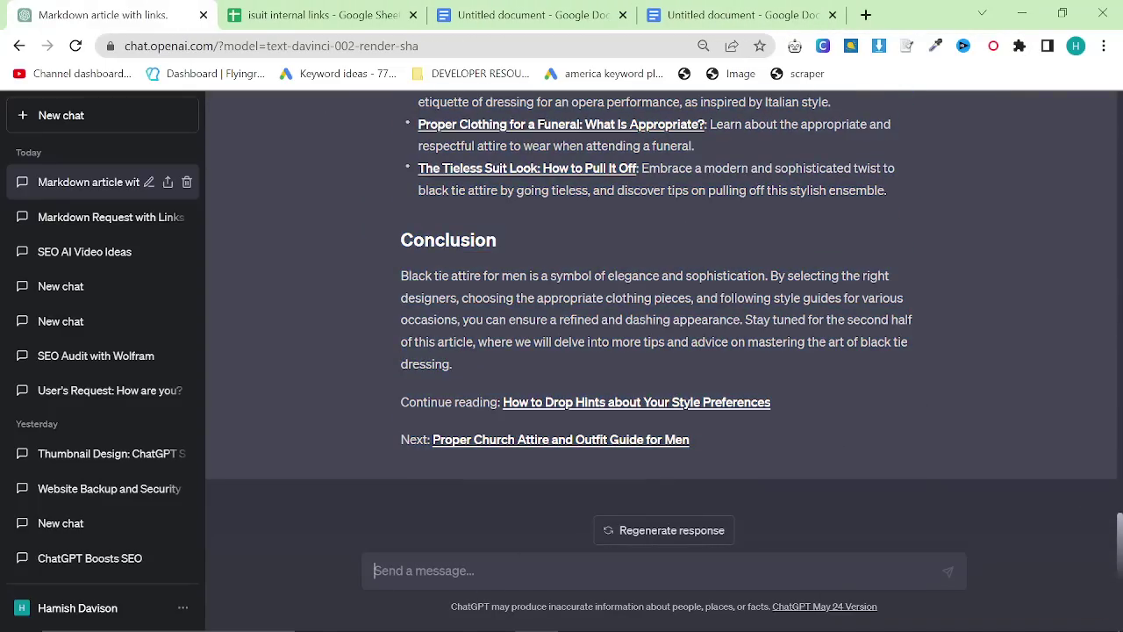
scroll(541, 493, up, 8)
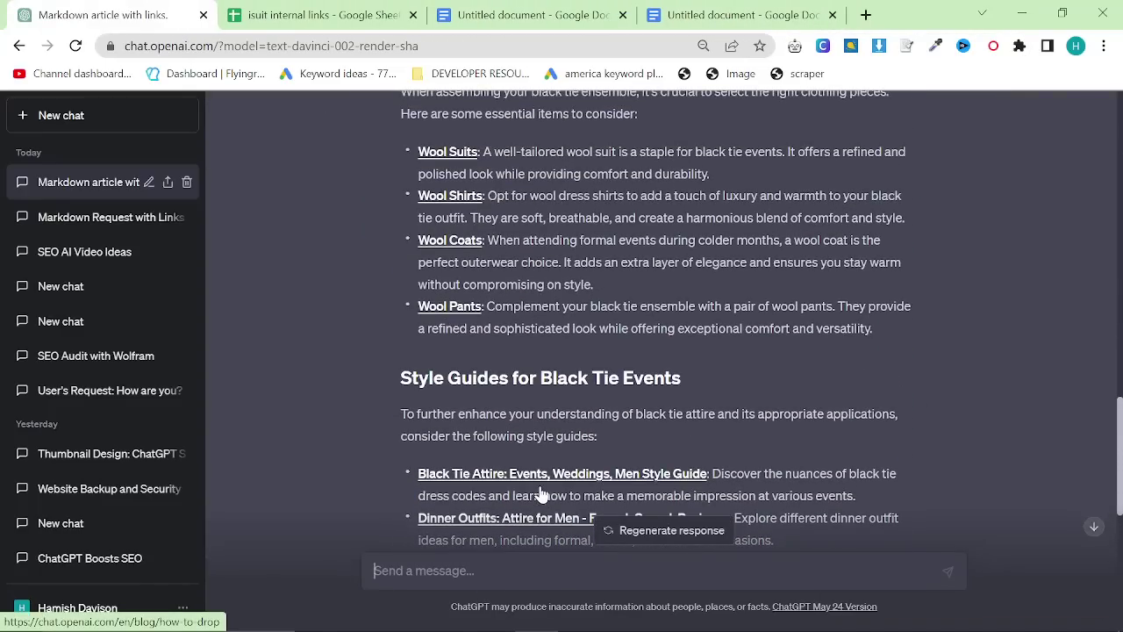
scroll(541, 493, up, 6)
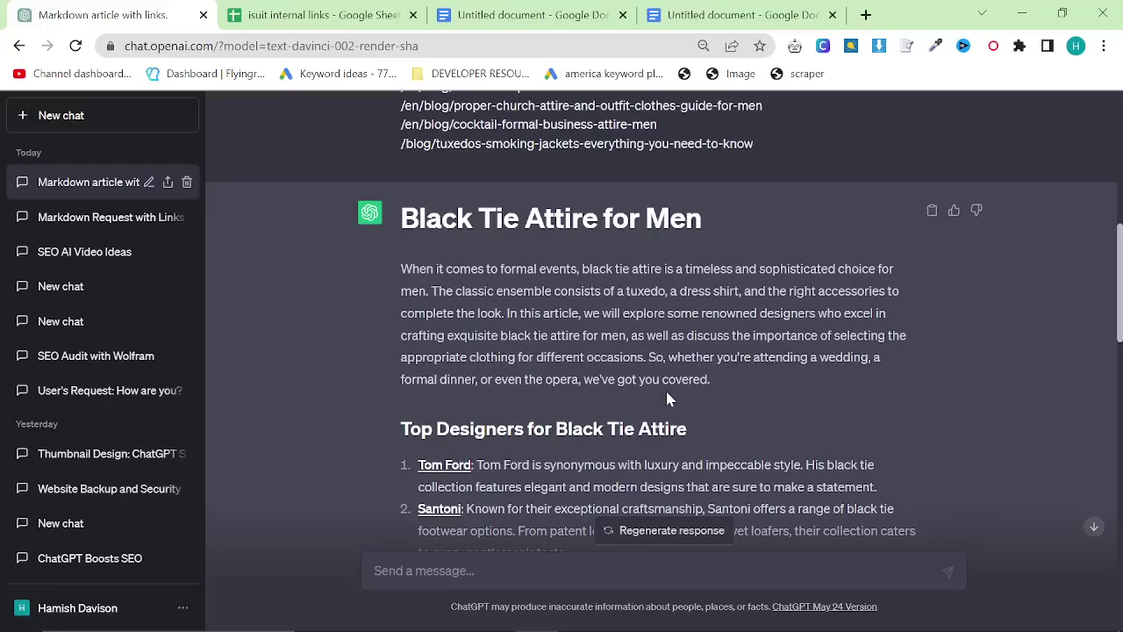
Copy the full ChatGPT response as raw markdown and replace all content of the article's Google Docs document with it.
click(932, 211)
drag(395, 216, 630, 221)
click(715, 229)
click(531, 15)
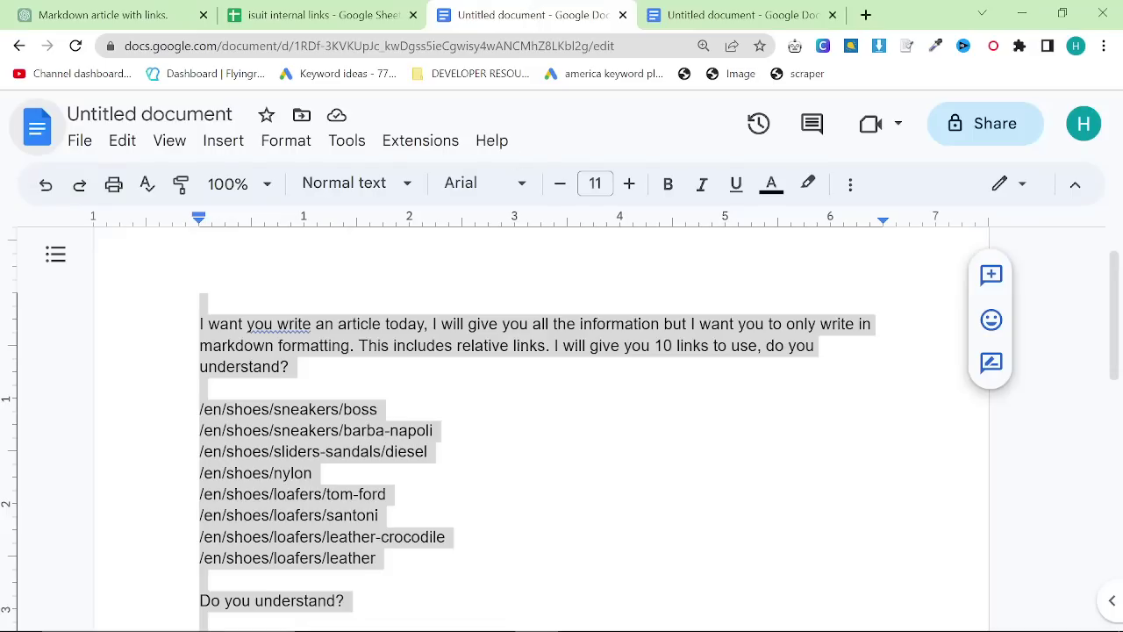
click(737, 15)
key(ctrl+a)
key(ctrl+v)
scroll(541, 395, up, 15)
scroll(542, 421, up, 15)
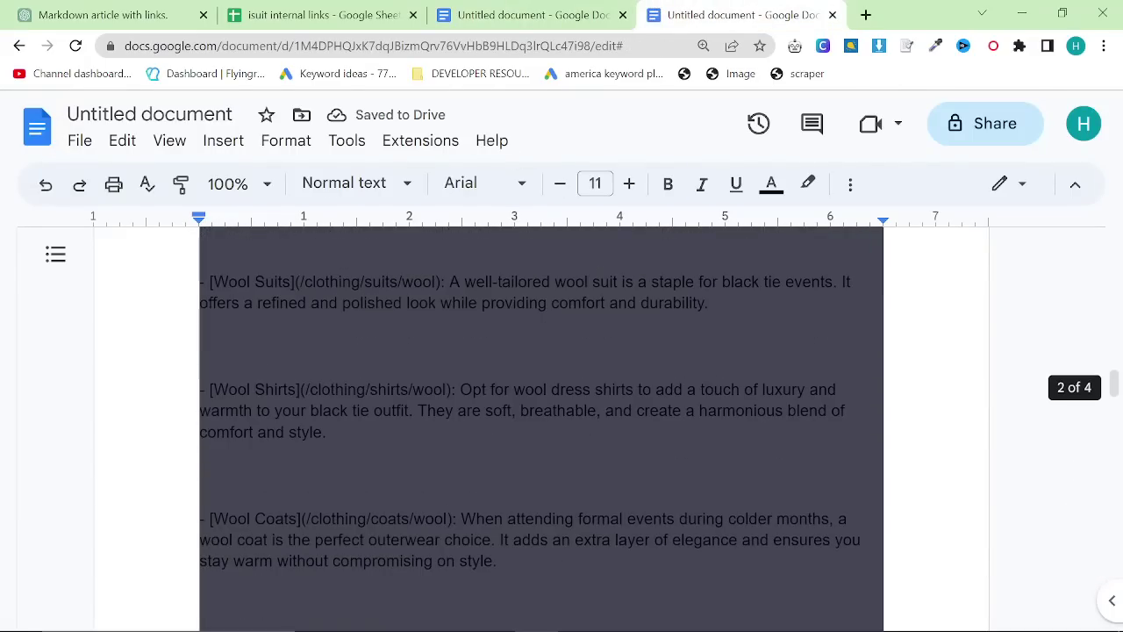
scroll(541, 422, up, 2)
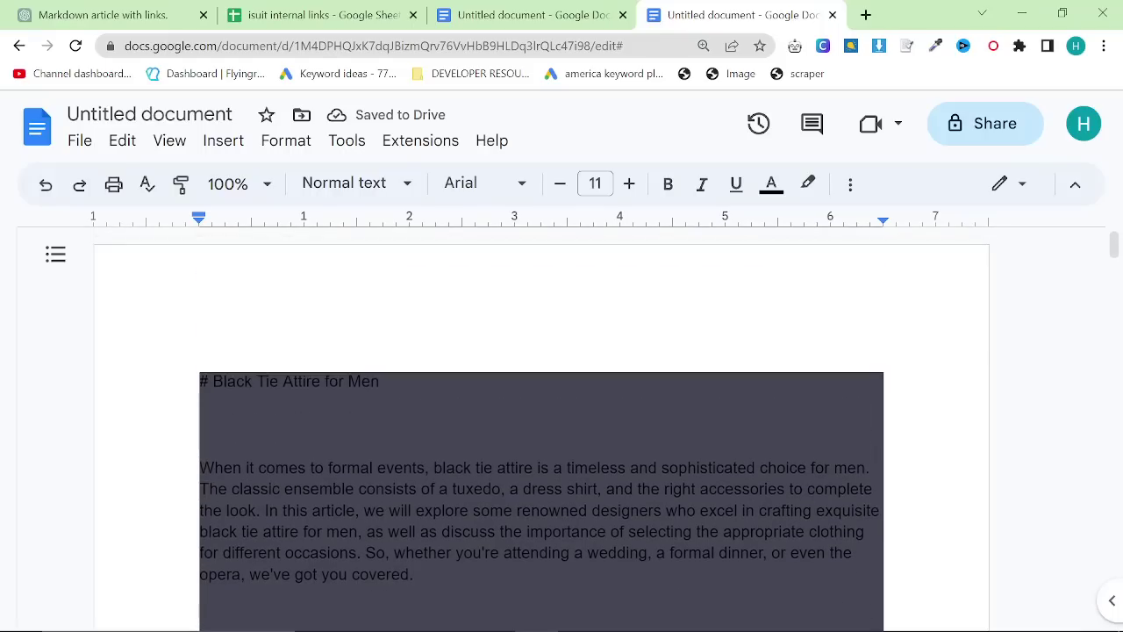
scroll(542, 421, down, 5)
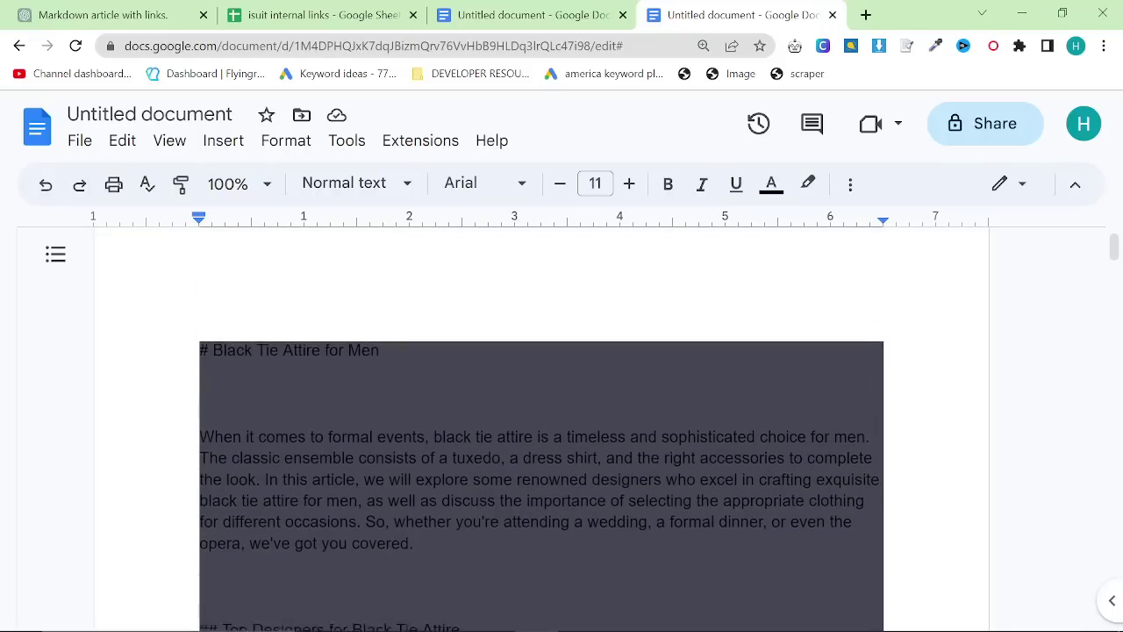
Place the article's document tab beside the ChatGPT tab and examine the rendered article's text, links and title in ChatGPT.
drag(668, 15, 166, 8)
click(167, 10)
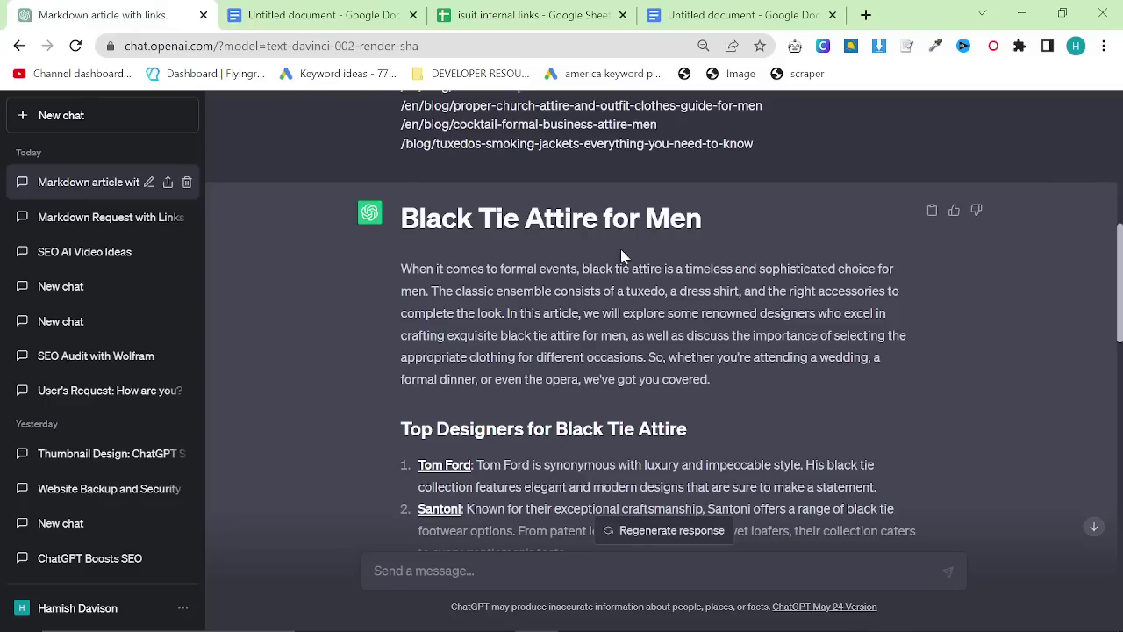
drag(394, 221, 792, 422)
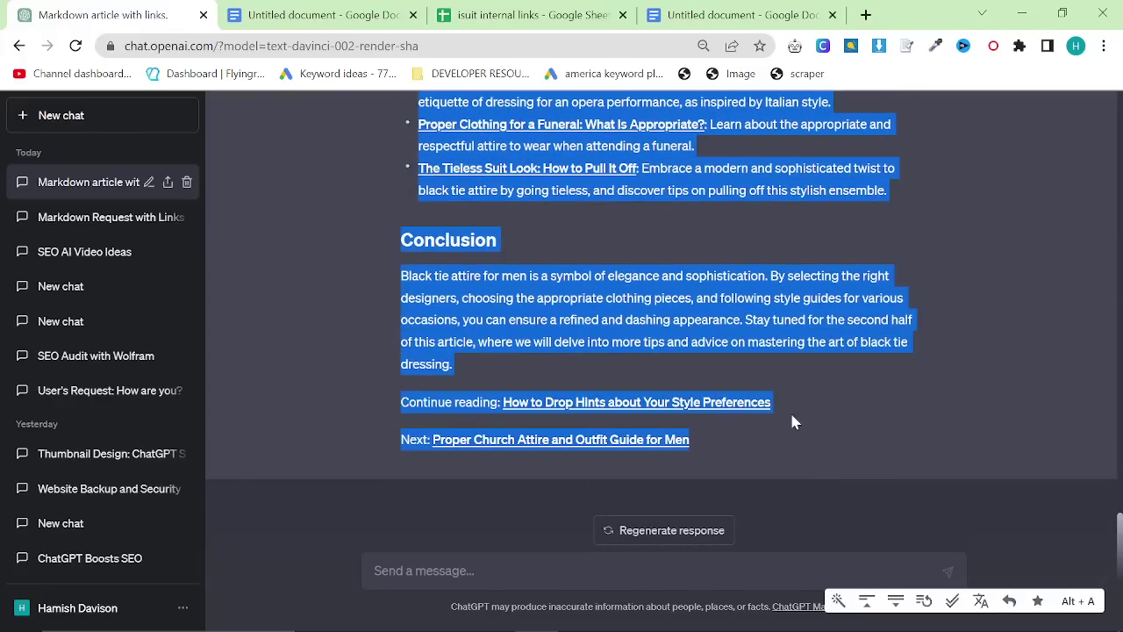
click(791, 422)
scroll(839, 437, up, 10)
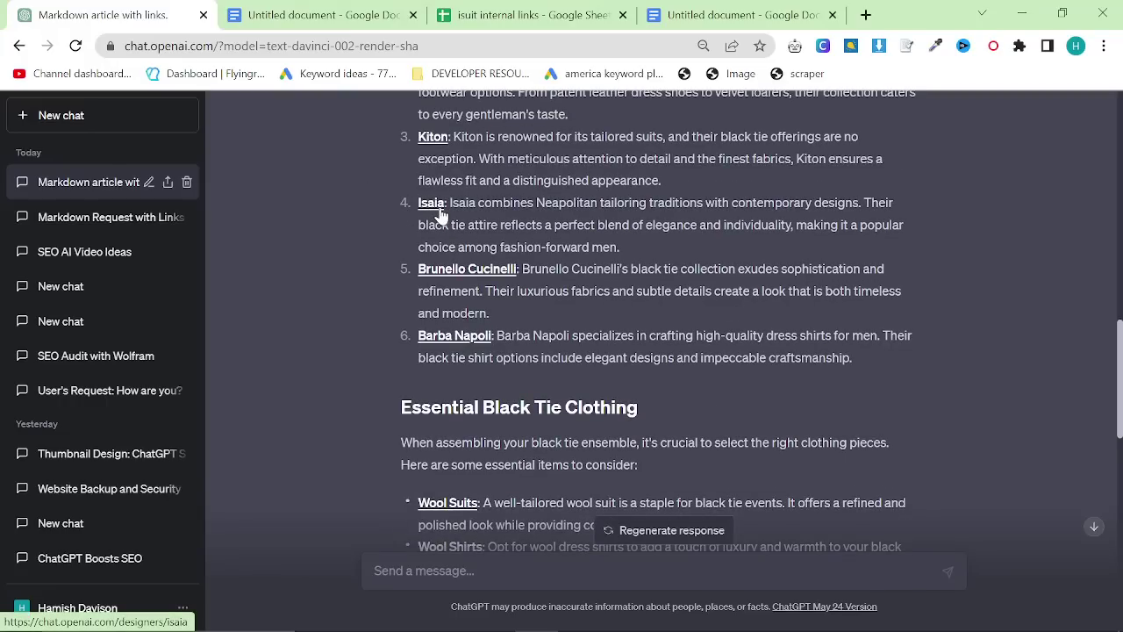
scroll(441, 215, up, 5)
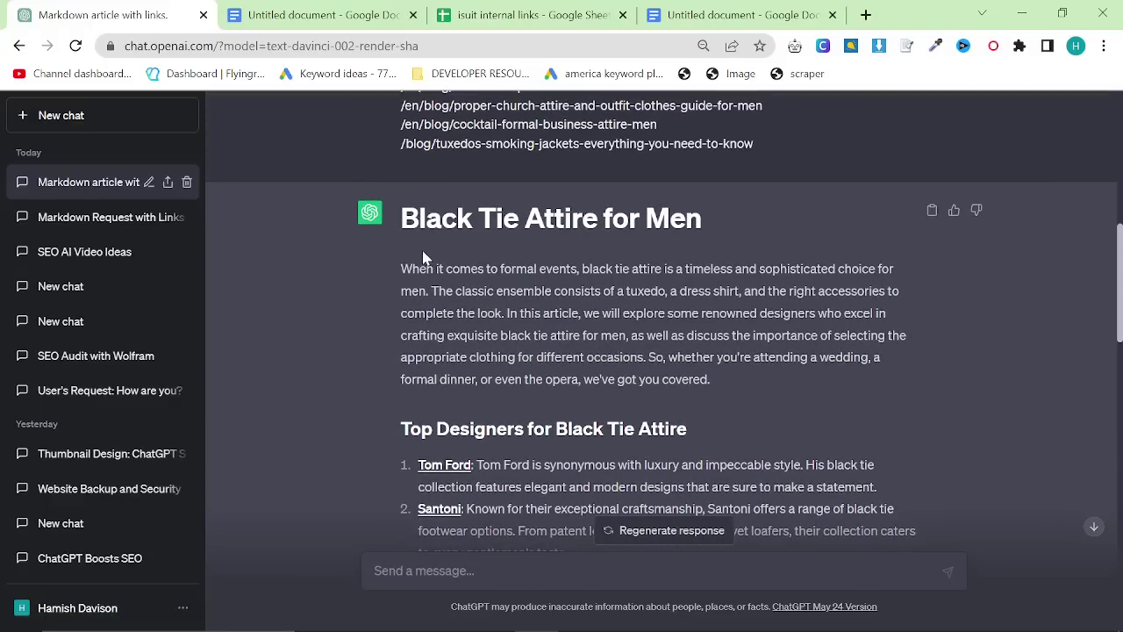
drag(400, 219, 719, 217)
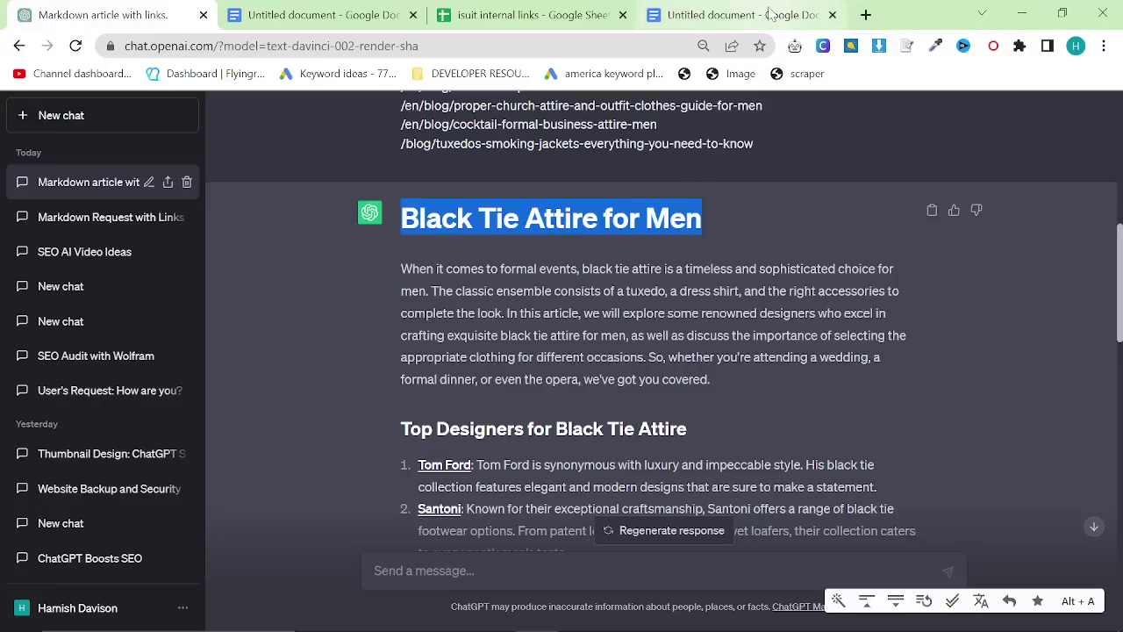
Open markdowntohtml.com in a new browser tab and look over the converter page.
click(867, 14)
text(mark)
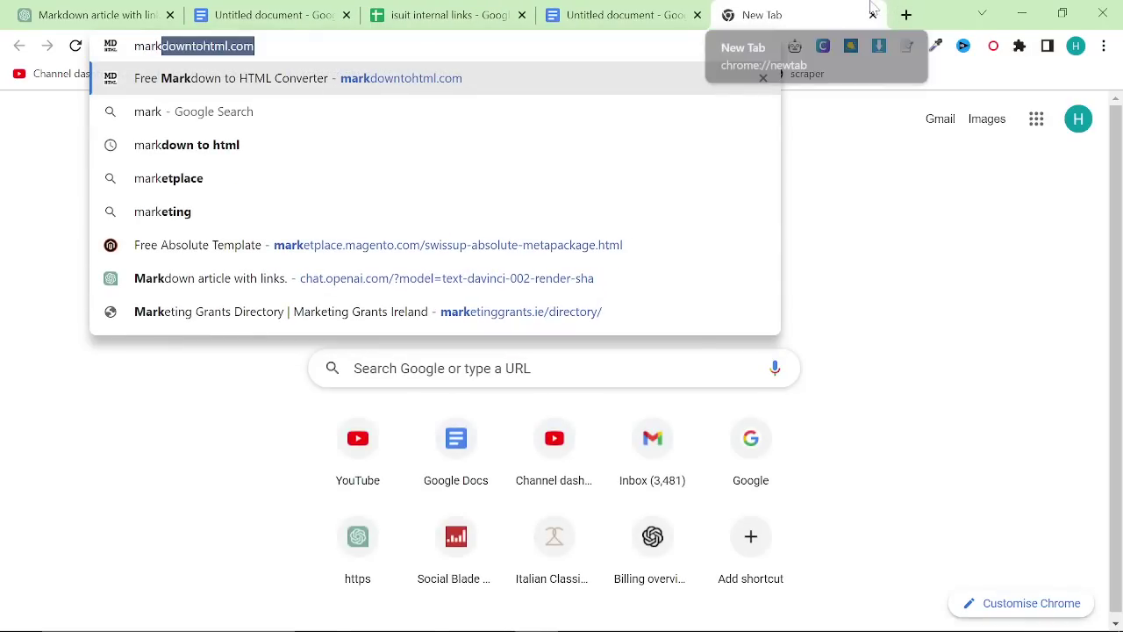
key(Return)
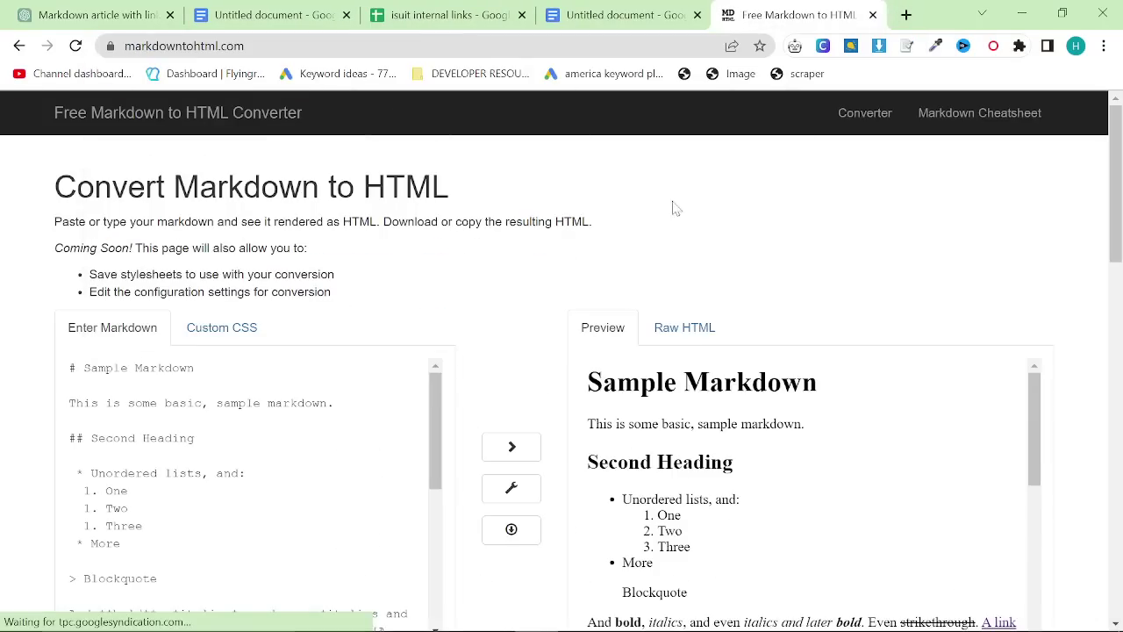
scroll(1042, 247, down, 5)
scroll(1042, 247, down, 3)
scroll(922, 466, up, 8)
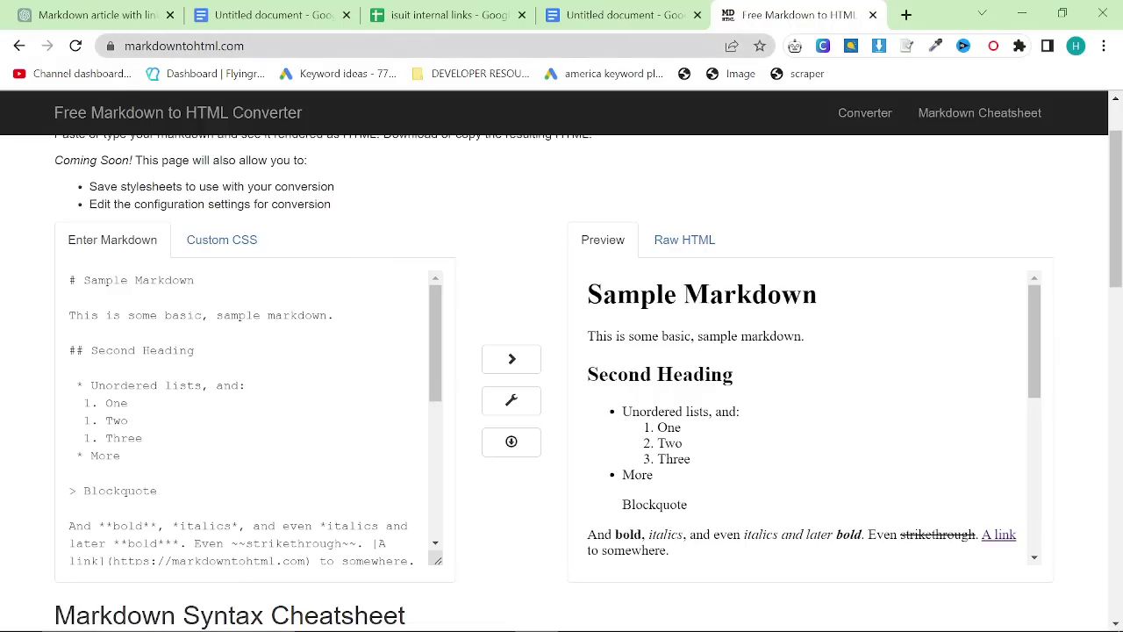
Copy the entire raw markdown article from its Google Docs document and replace the converter's sample markdown with it.
click(561, 15)
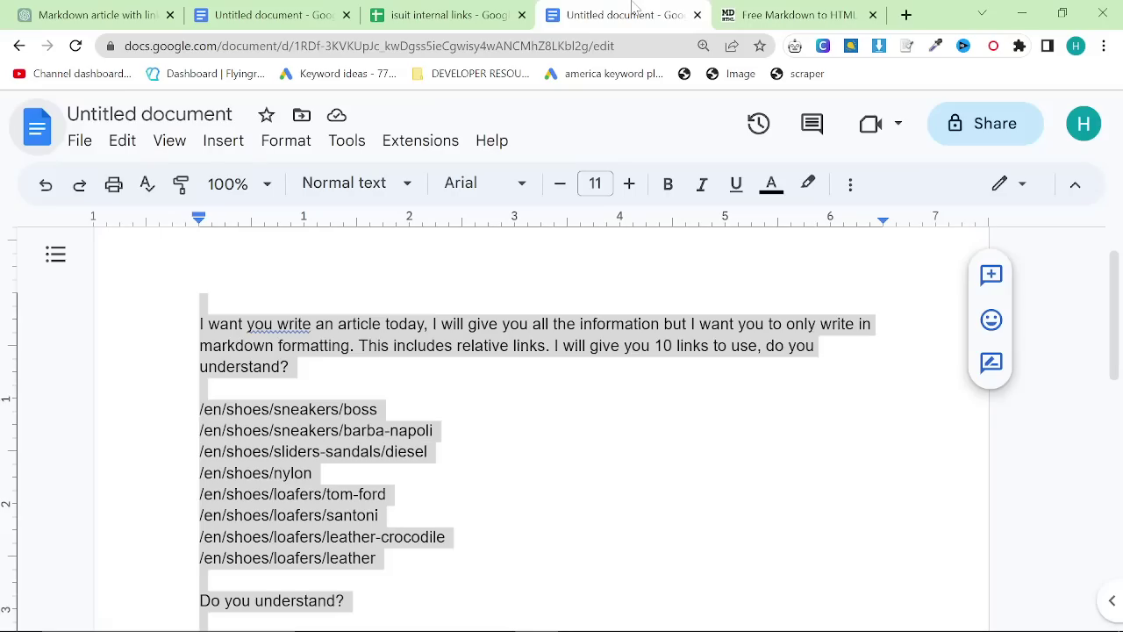
click(303, 15)
click(461, 398)
key(ctrl+a)
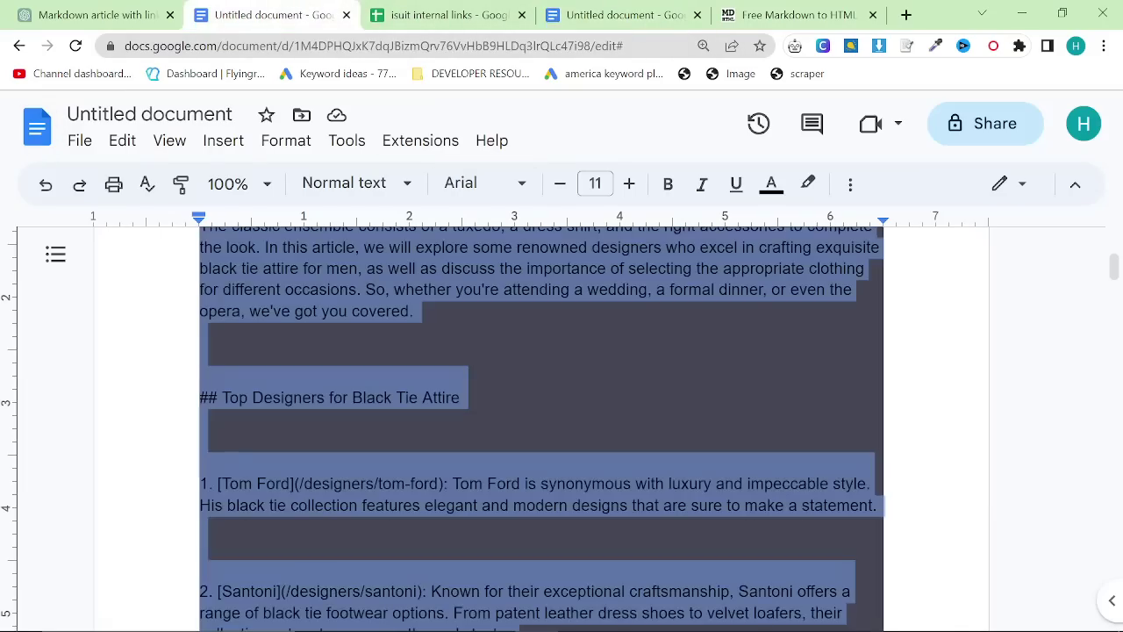
click(754, 15)
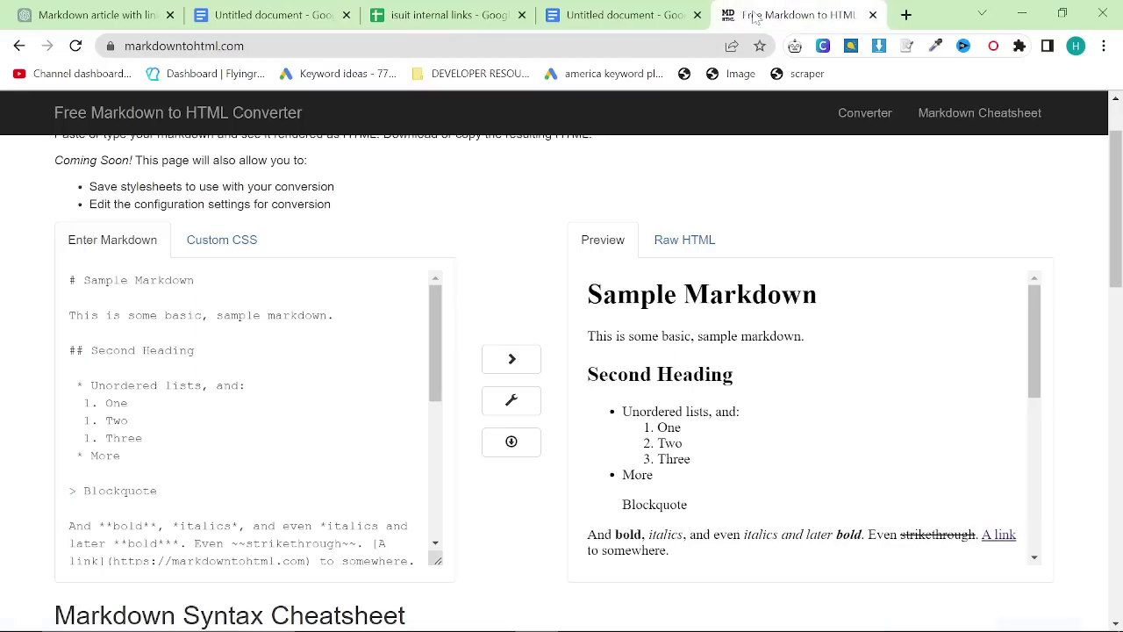
key(ctrl+a)
key(ctrl+v)
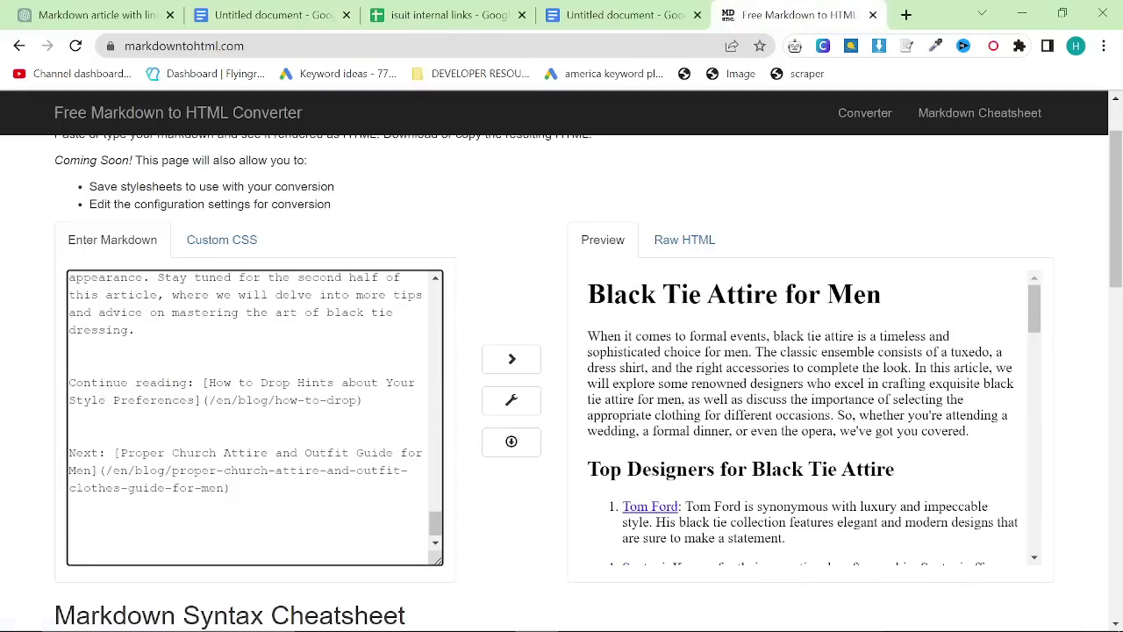
Copy the converter's whole rendered preview and replace the raw markdown in the article's Google Docs document with it.
scroll(811, 416, down, 6)
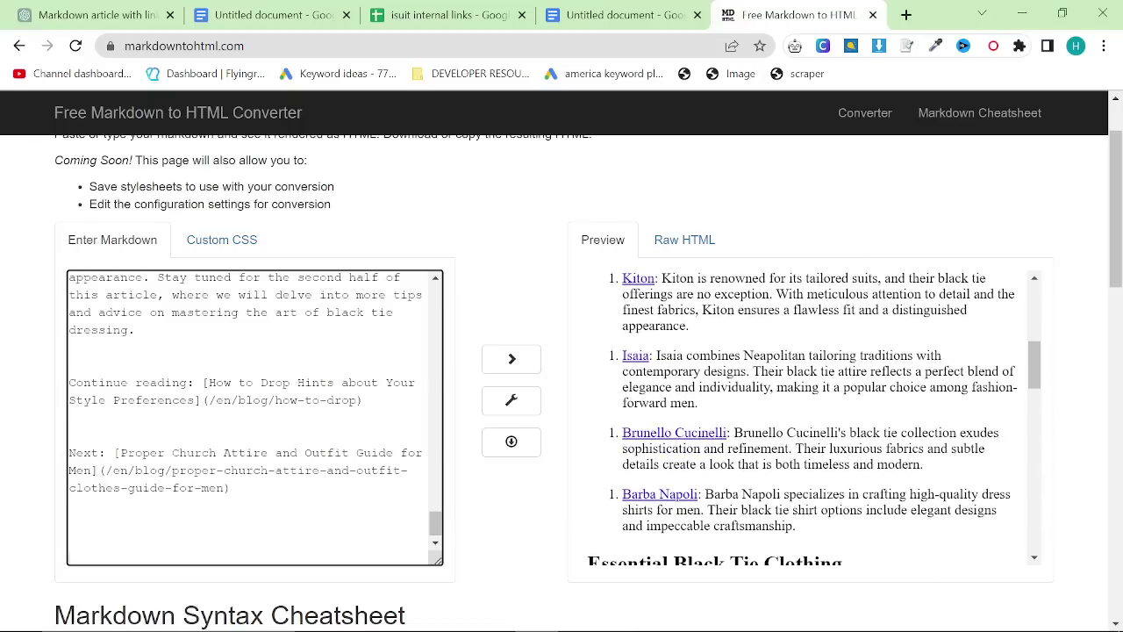
click(746, 345)
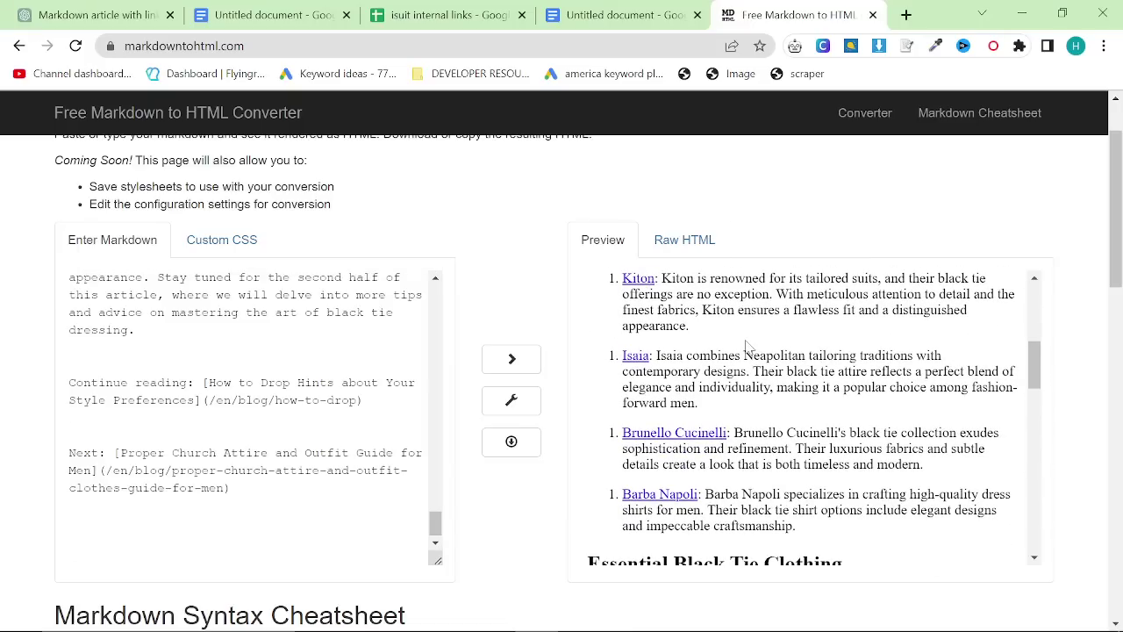
key(ctrl+a)
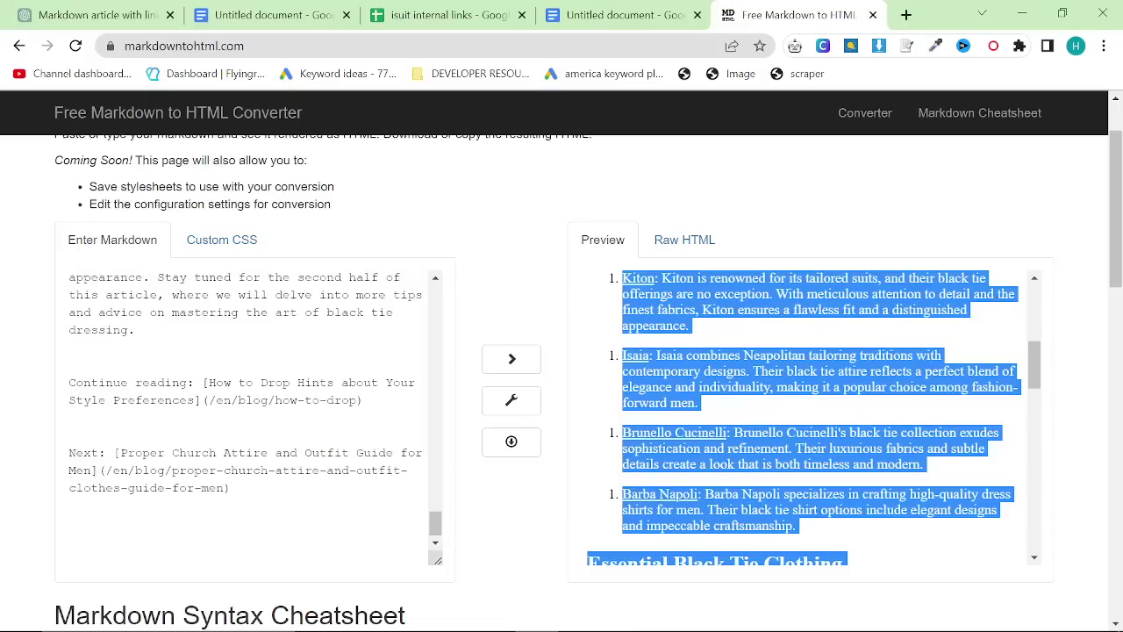
click(641, 8)
click(298, 9)
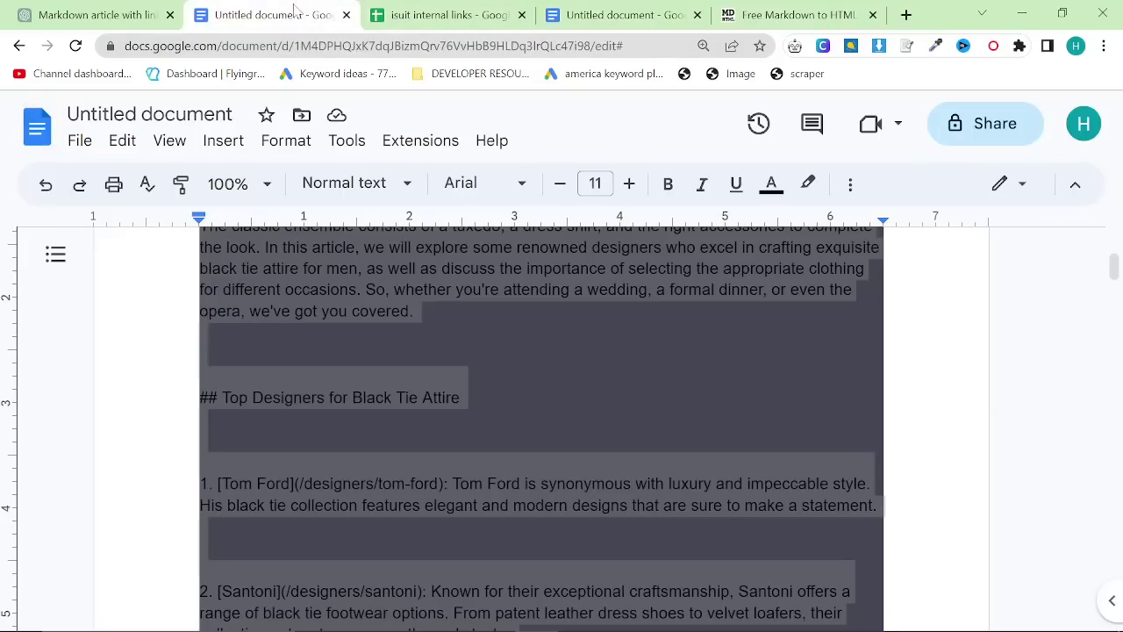
key(ctrl+v)
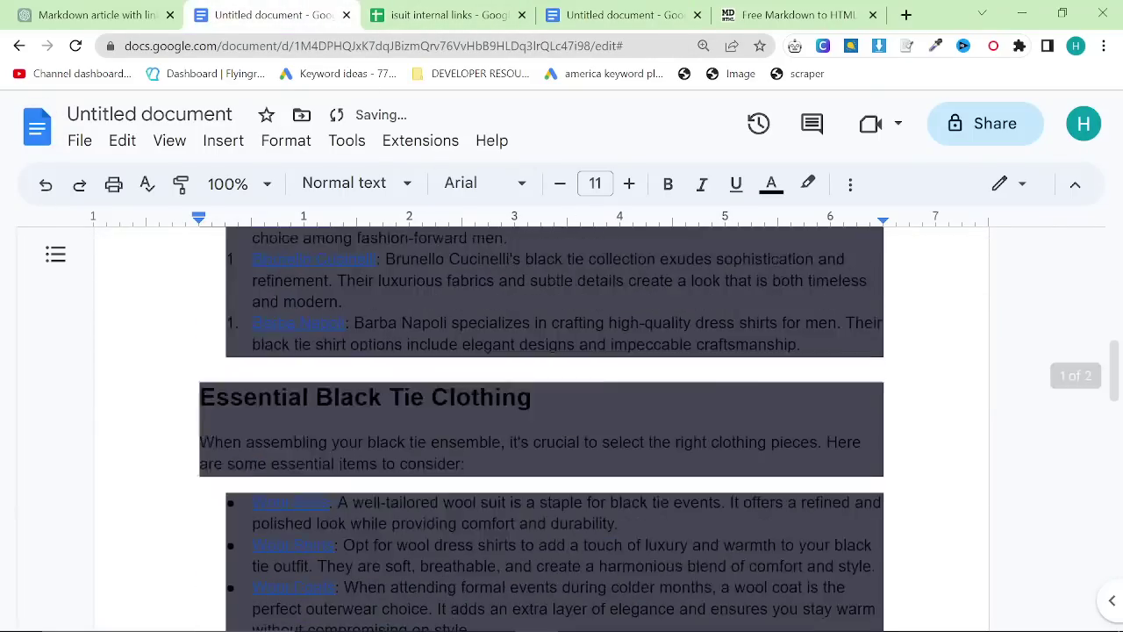
click(409, 352)
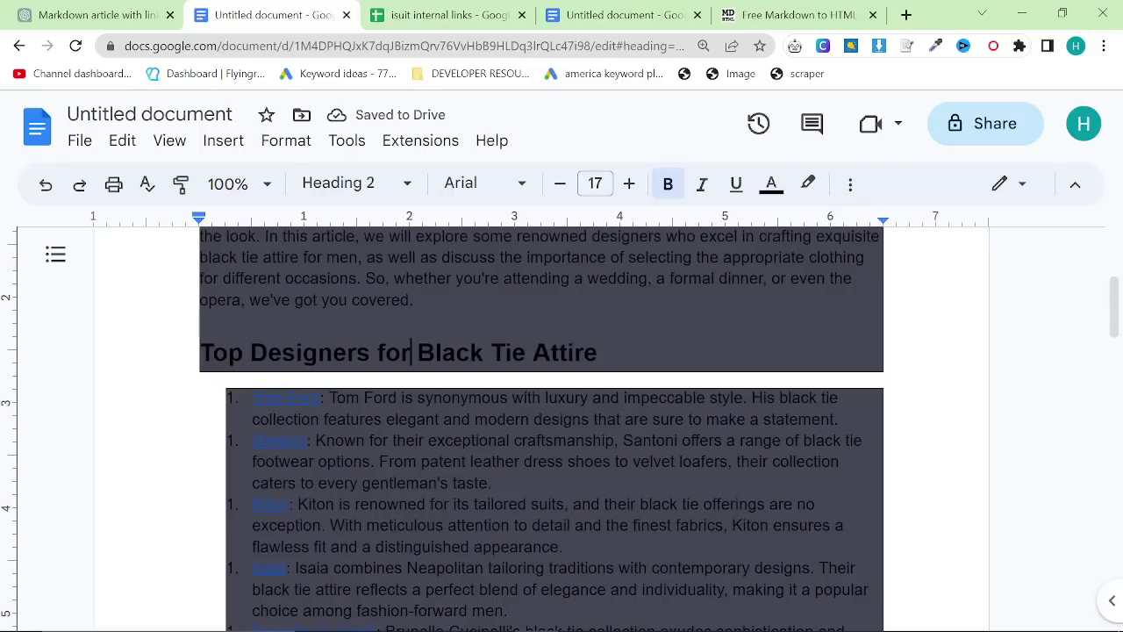
Open the Tom Ford link from the pasted article, inspect the path in its web address, and close that page.
click(285, 398)
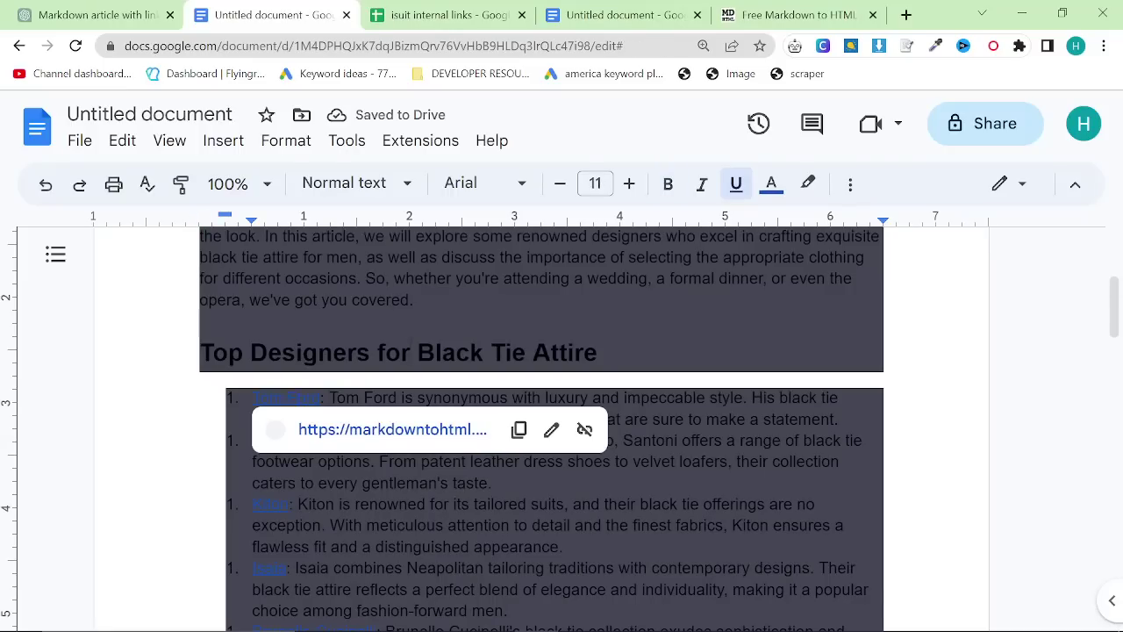
click(386, 434)
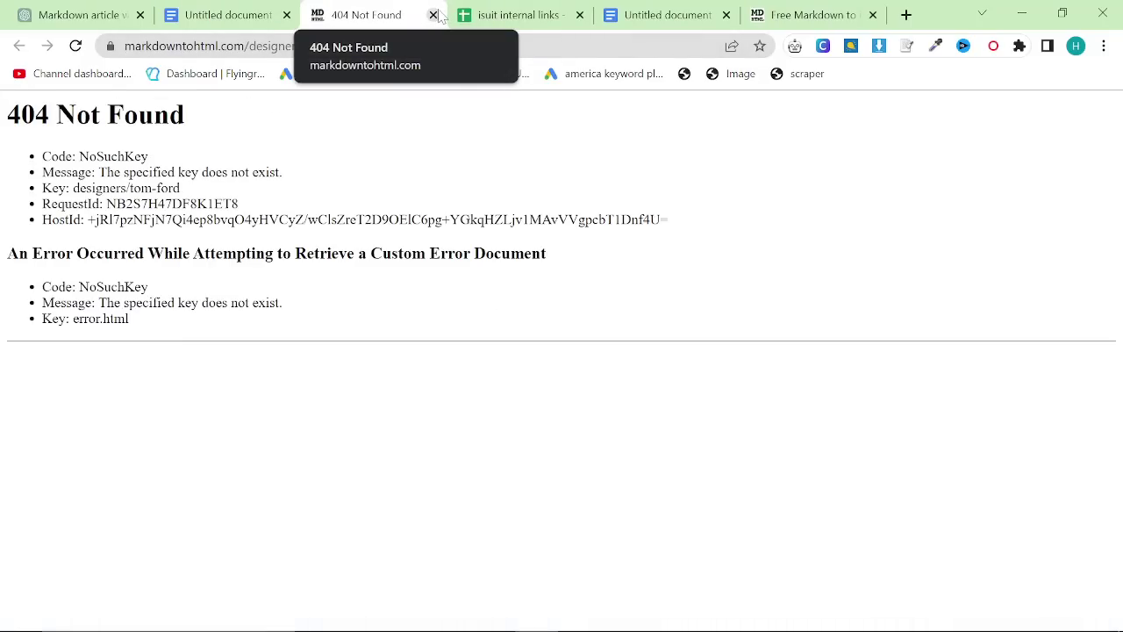
drag(399, 46, 305, 79)
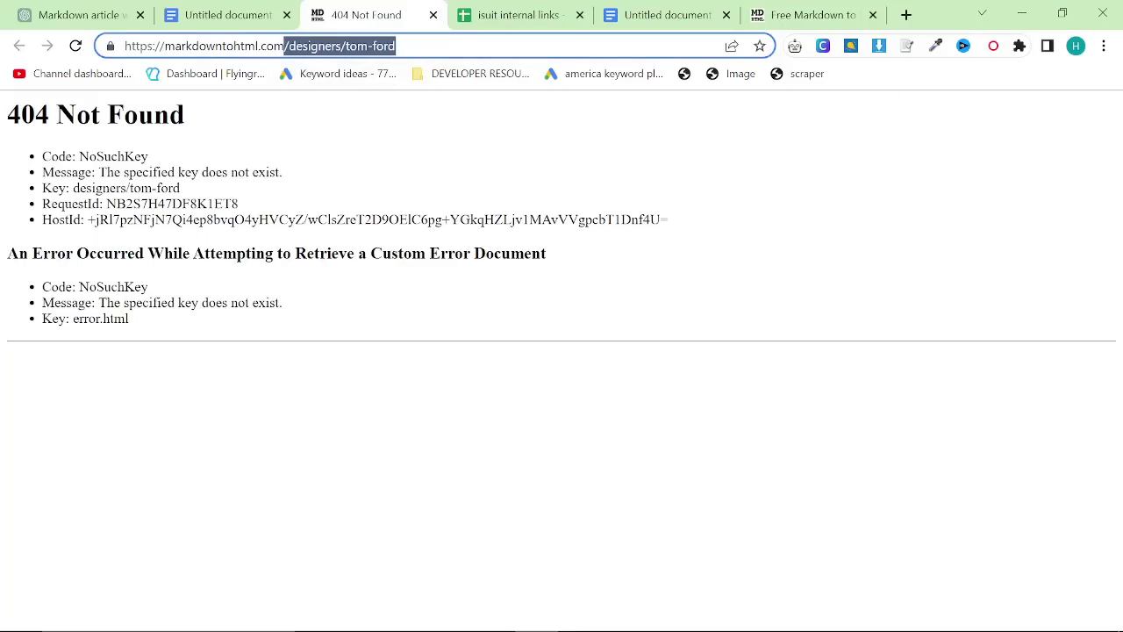
key(ctrl+Page_Up)
click(384, 14)
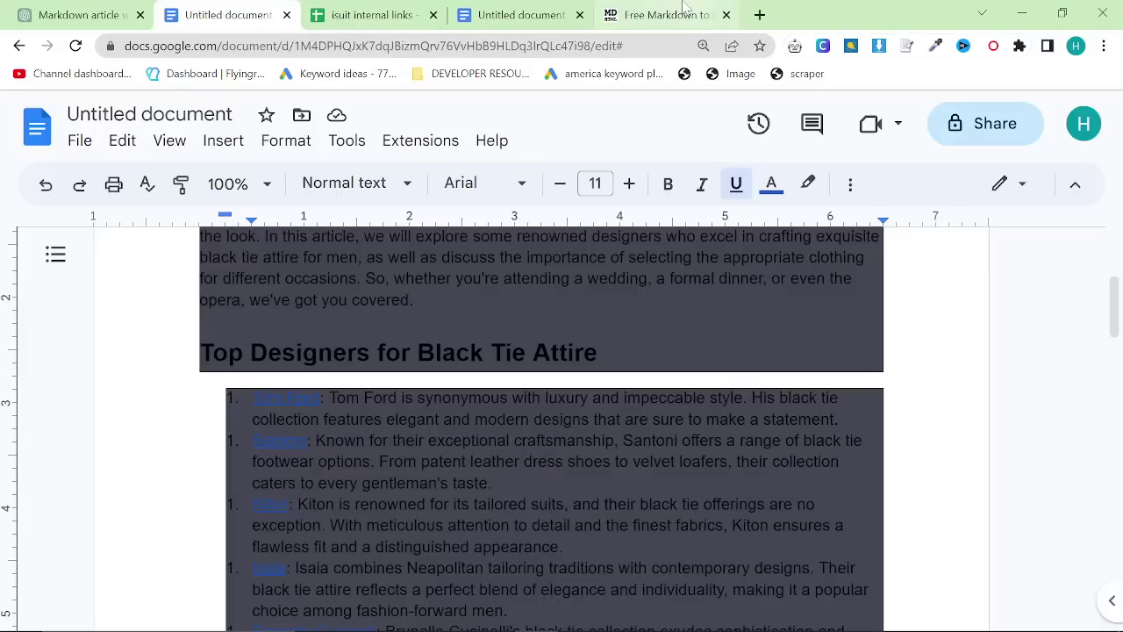
Copy the converter's entire raw HTML output and replace the article's content in its Google Docs document with it.
click(650, 15)
click(685, 241)
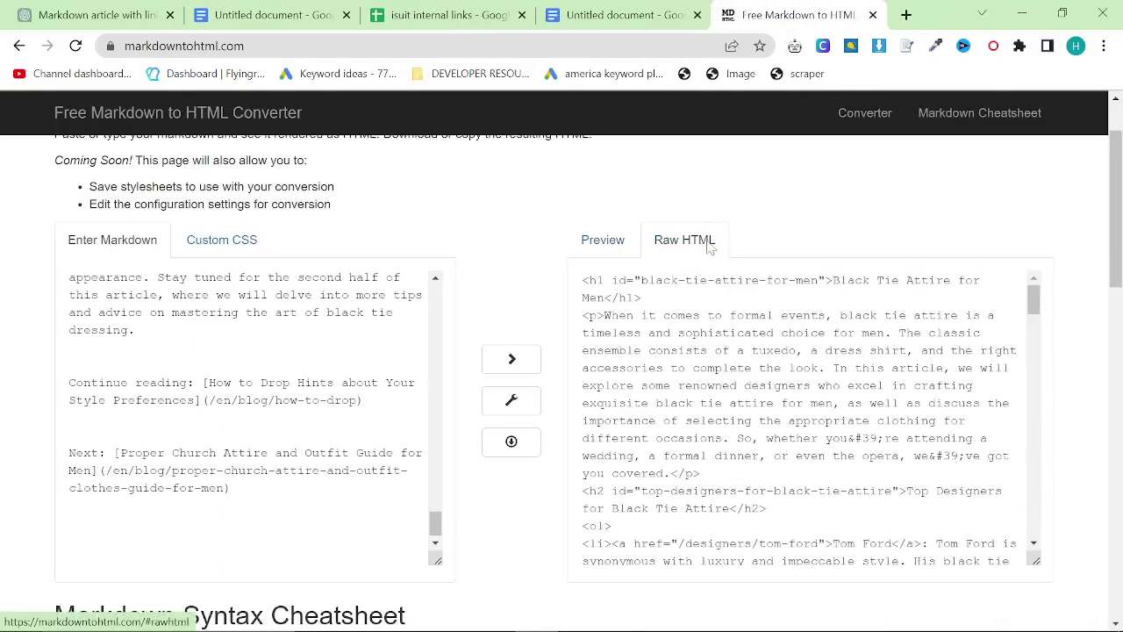
key(ctrl+a)
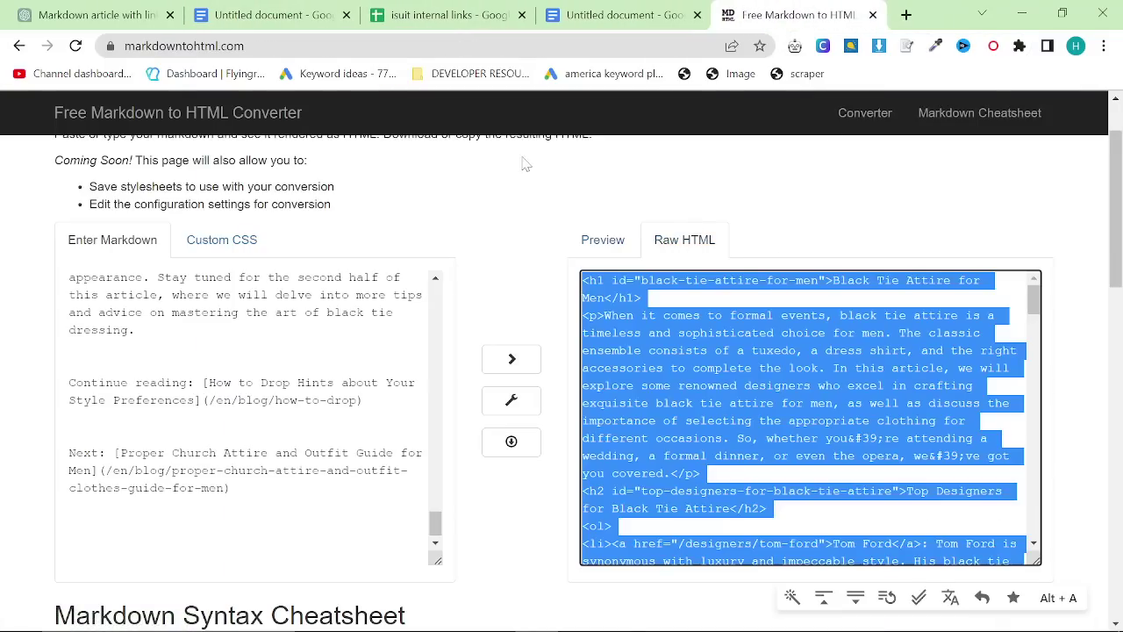
click(281, 12)
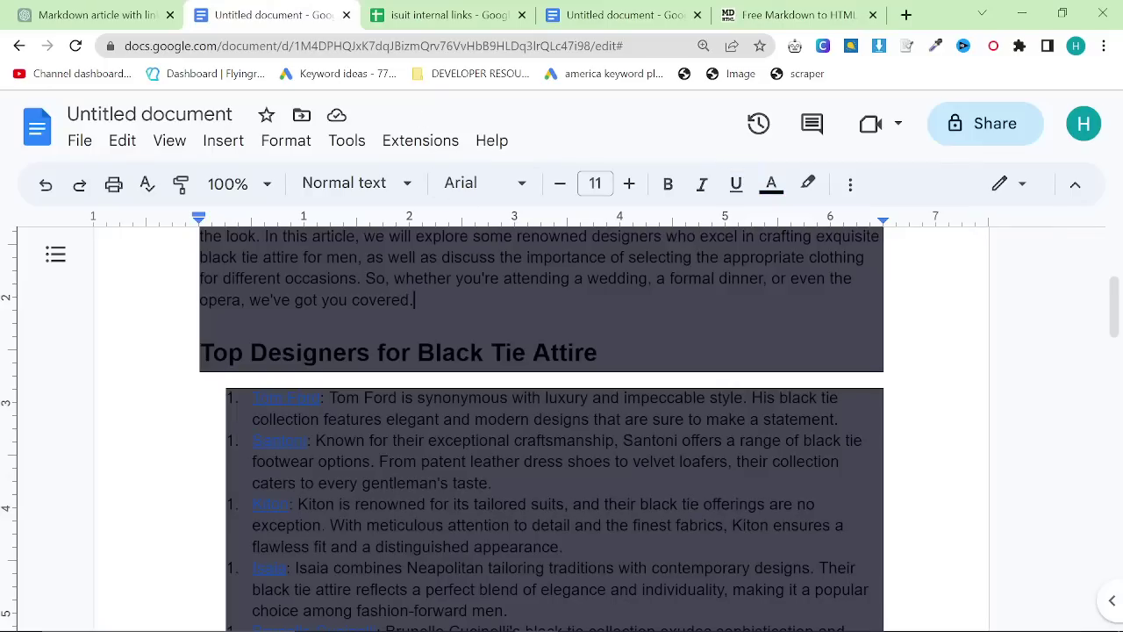
key(Delete)
key(ctrl+v)
scroll(561, 421, up, 20)
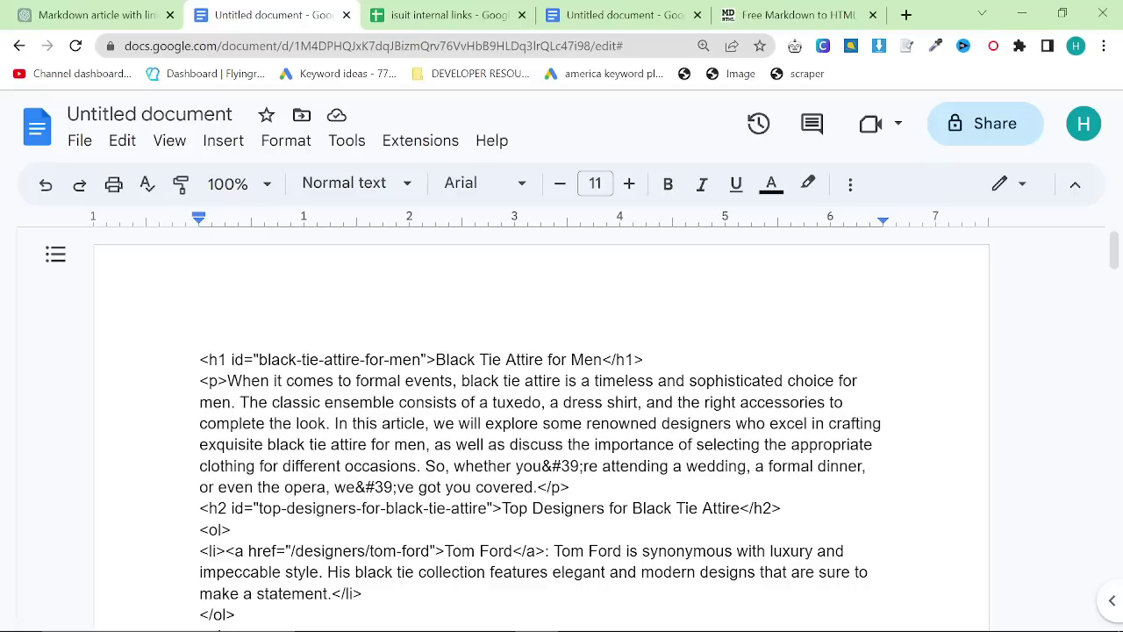
scroll(541, 430, down, 5)
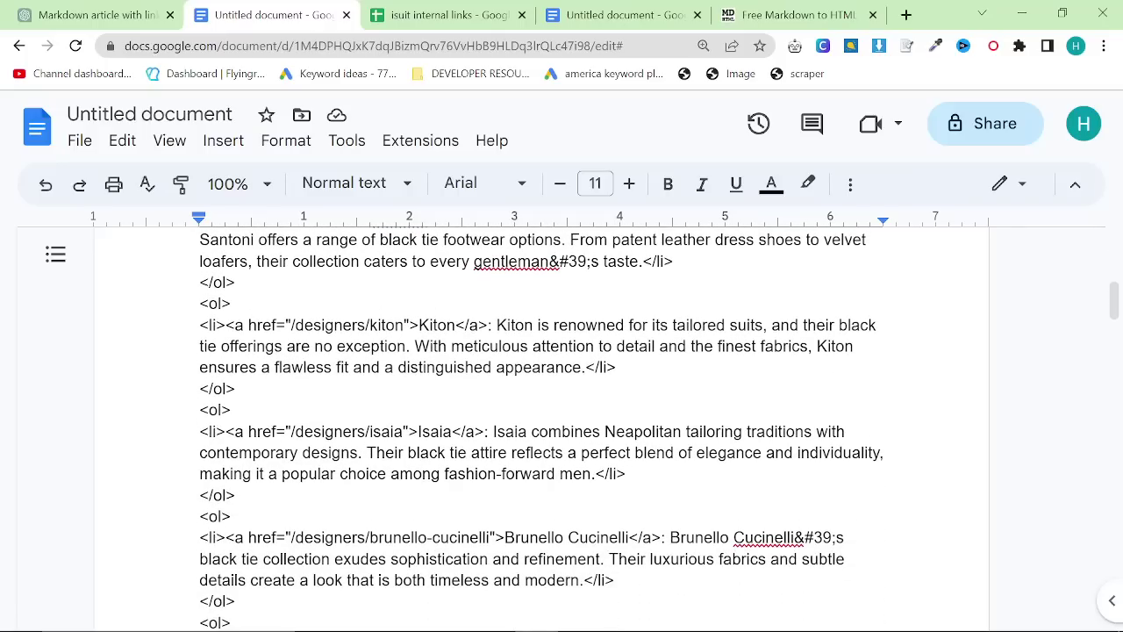
Return to ChatGPT and examine the article's designer, clothing and style guide sections with their internal links.
key(ctrl+1)
click(531, 379)
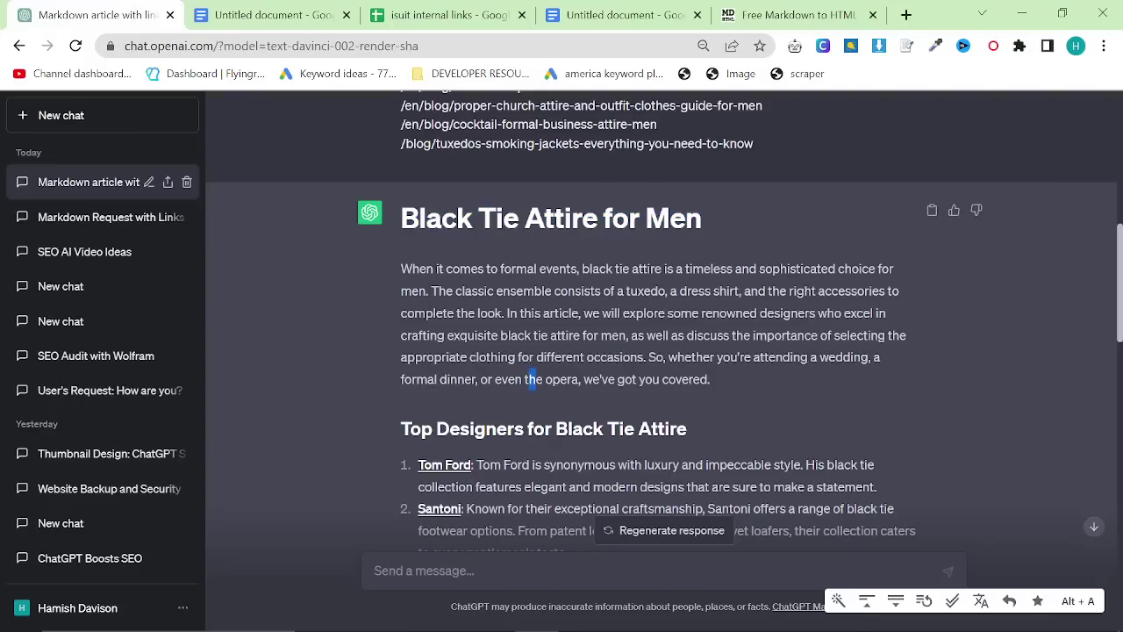
scroll(531, 379, down, 6)
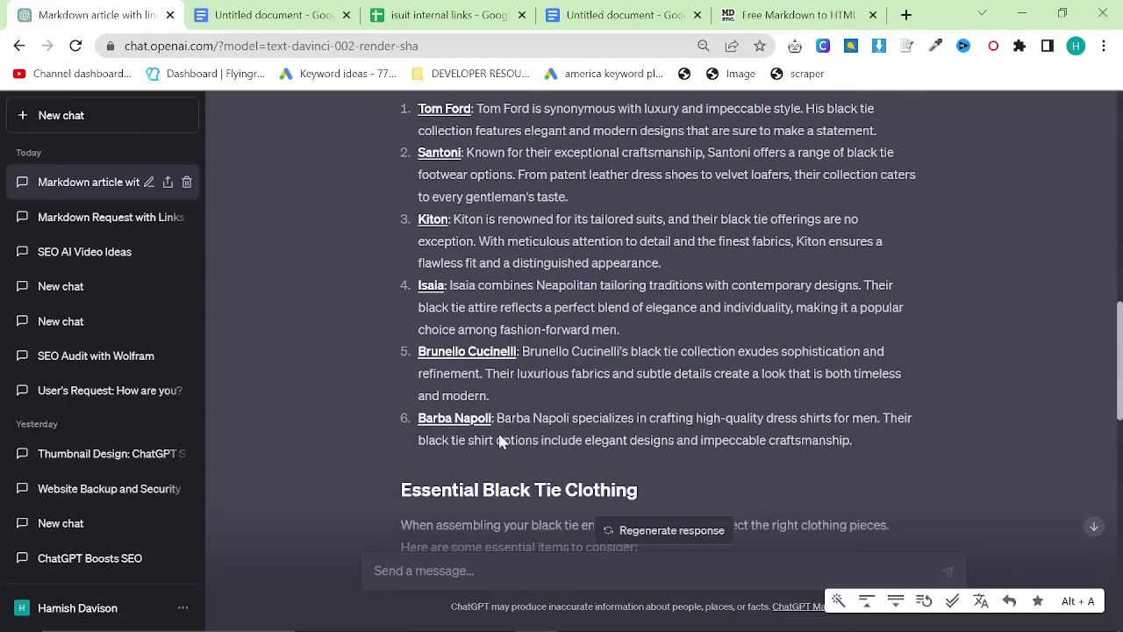
scroll(491, 403, down, 3)
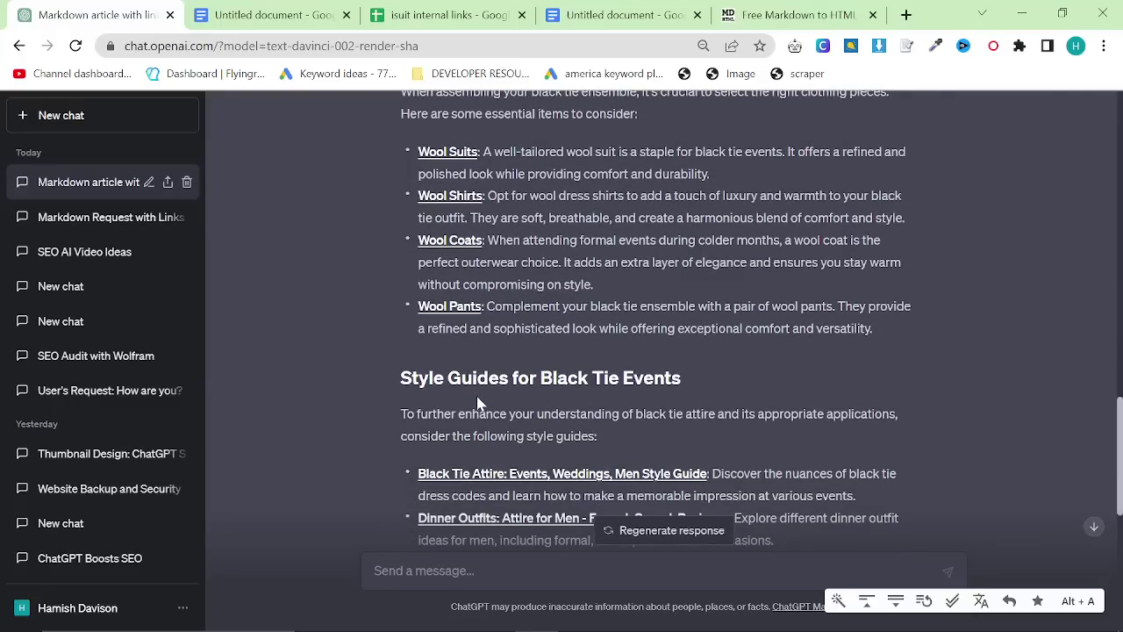
scroll(469, 422, down, 5)
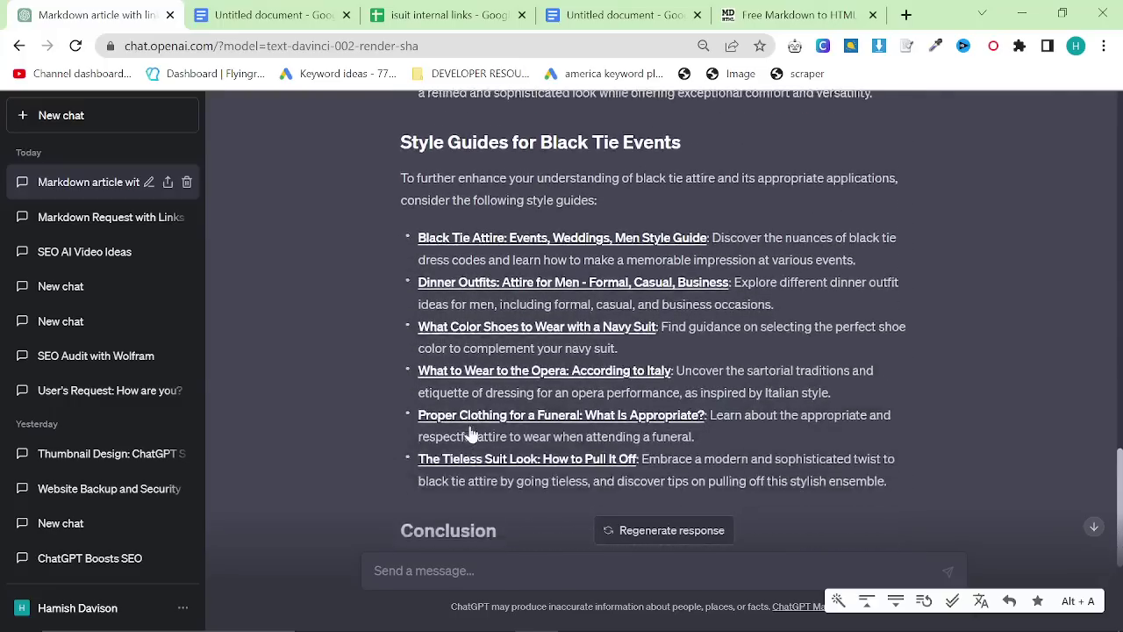
scroll(468, 422, up, 9)
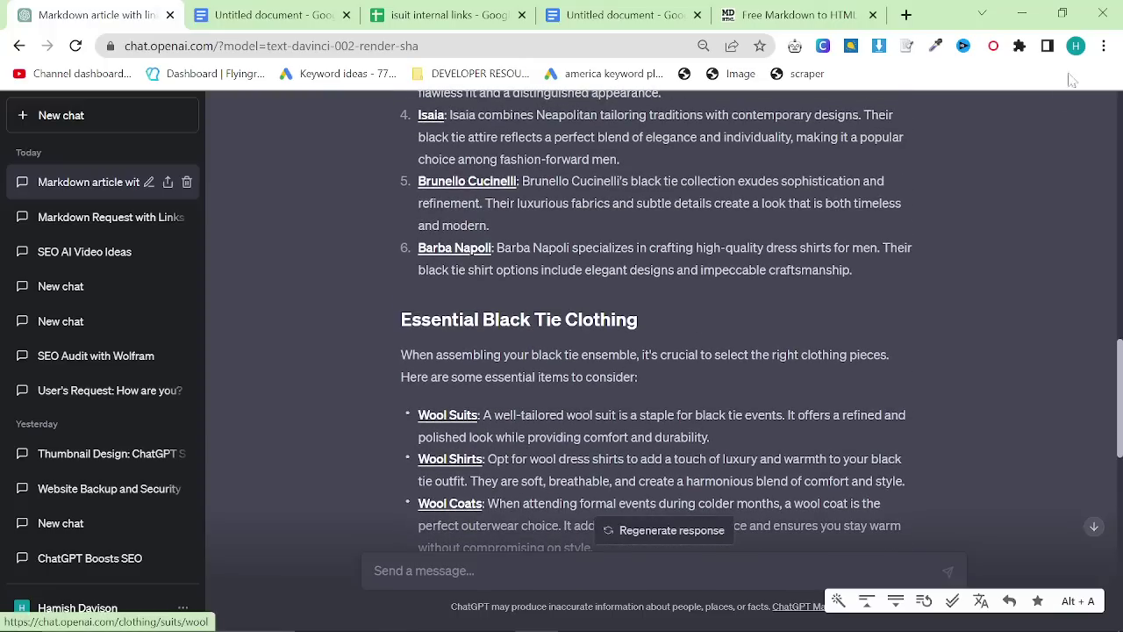
scroll(722, 411, up, 1)
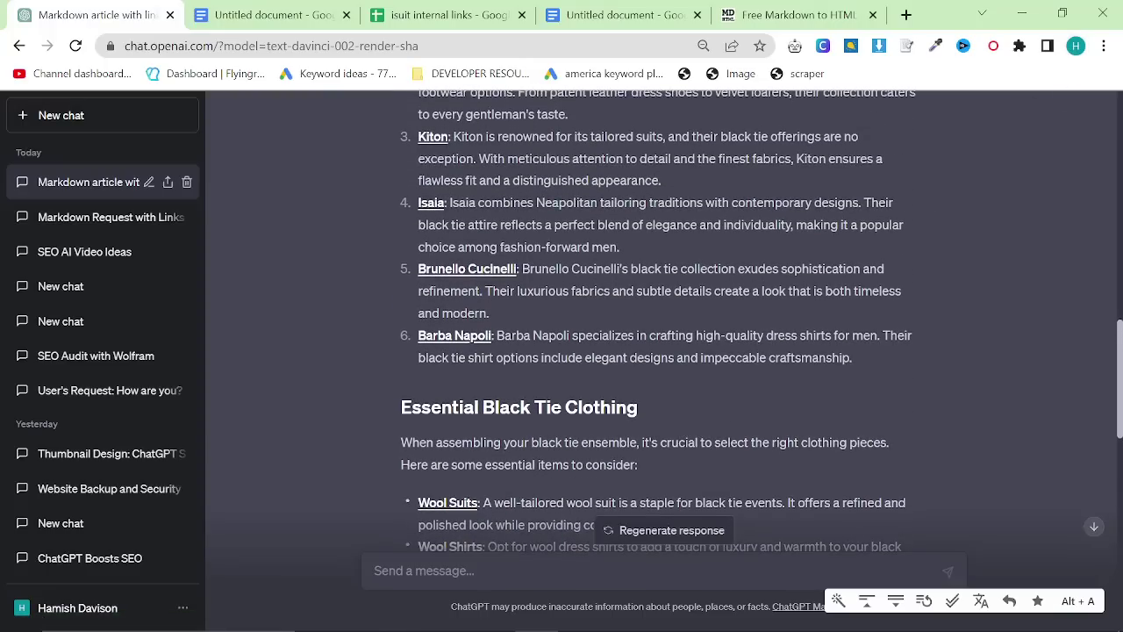
scroll(658, 351, up, 4)
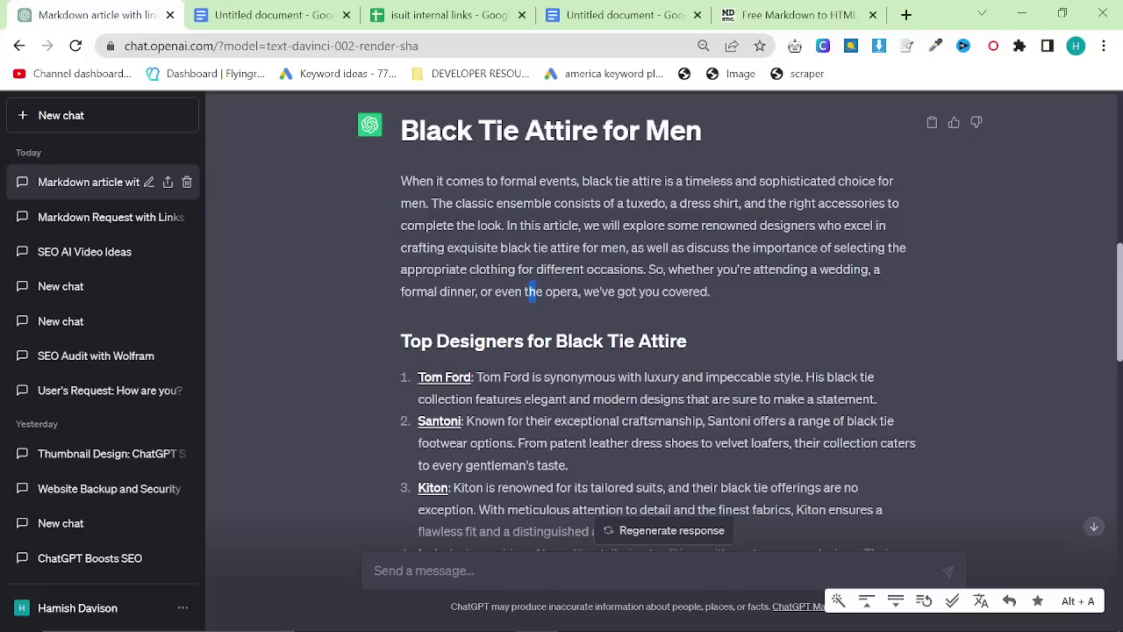
scroll(561, 351, down, 1)
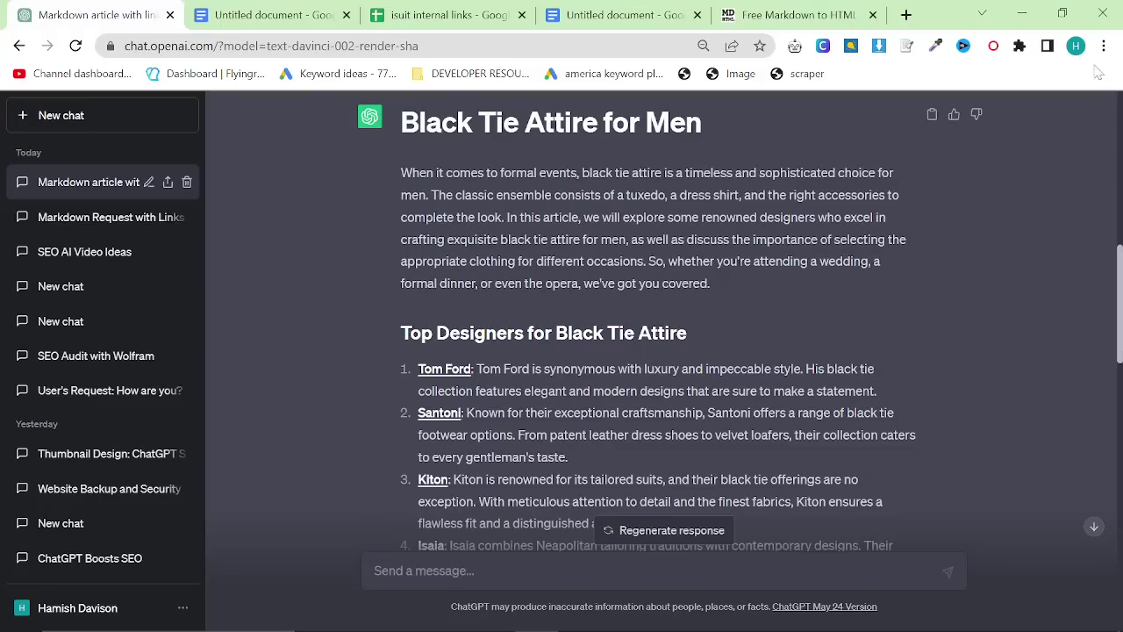
Open YouTube in a new browser tab and browse the videos on the Income stream surfers channel.
click(906, 14)
text(you)
key(Return)
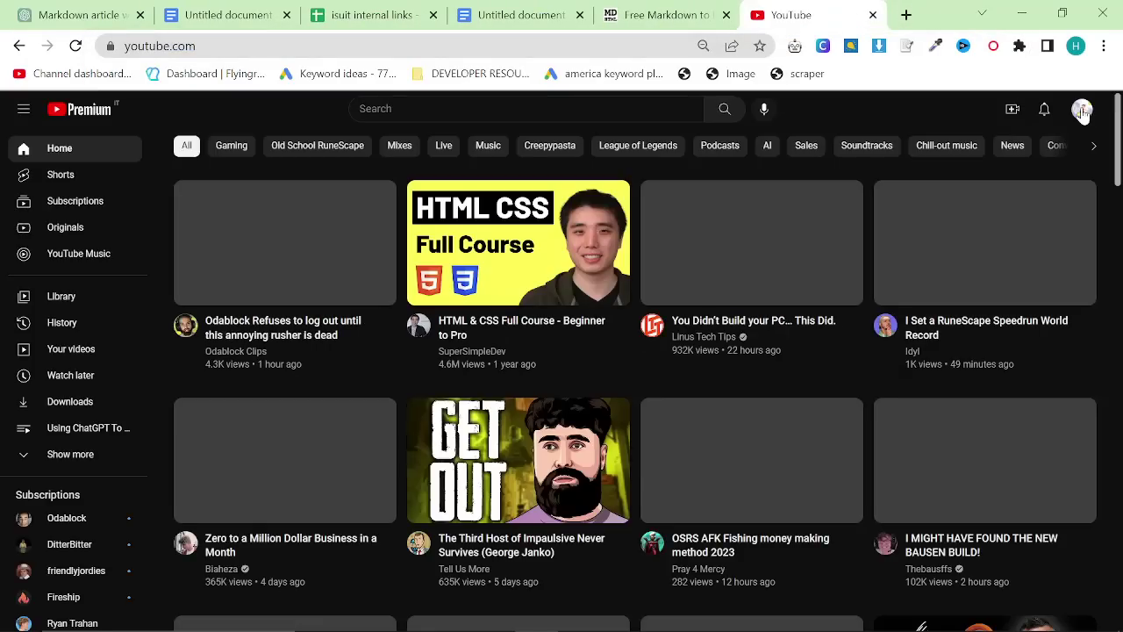
click(1082, 110)
click(984, 188)
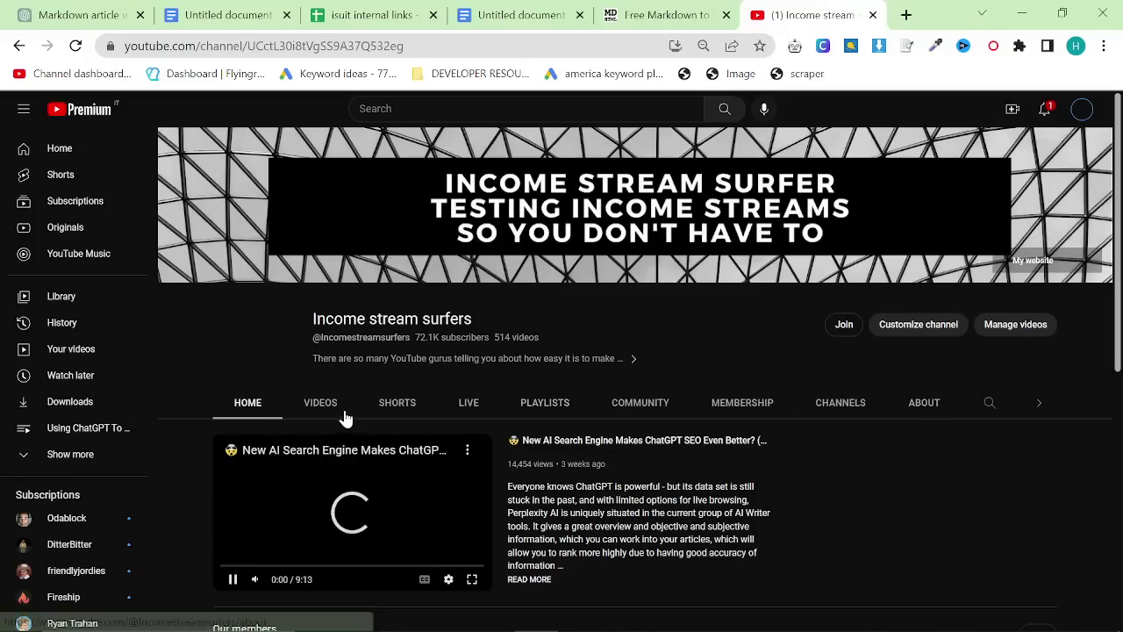
click(317, 411)
scroll(493, 447, down, 3)
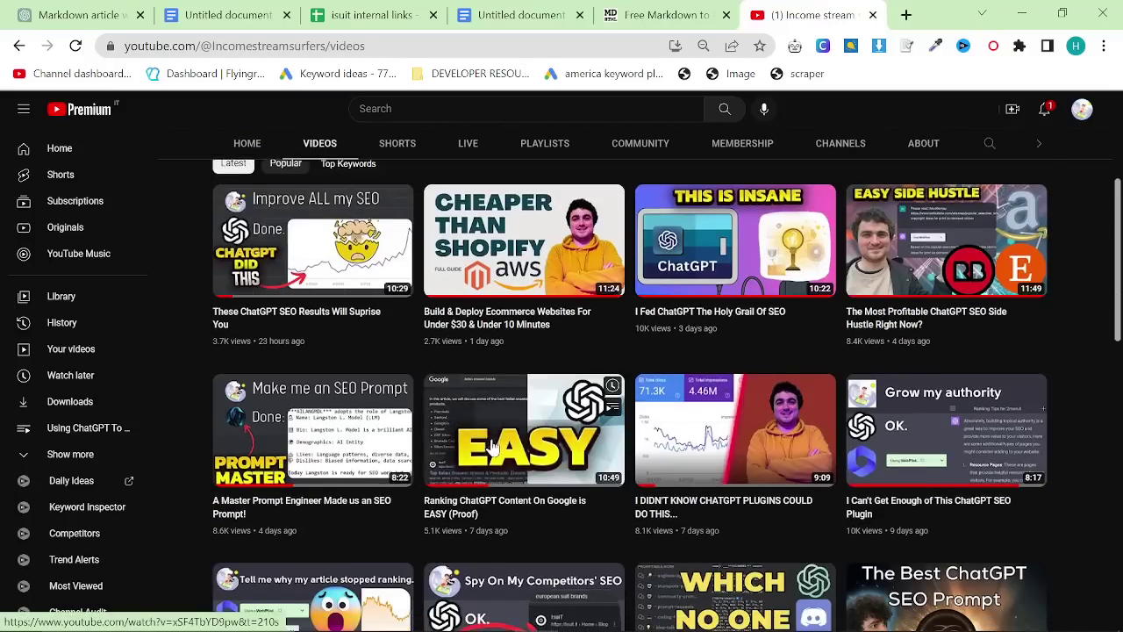
scroll(493, 447, down, 5)
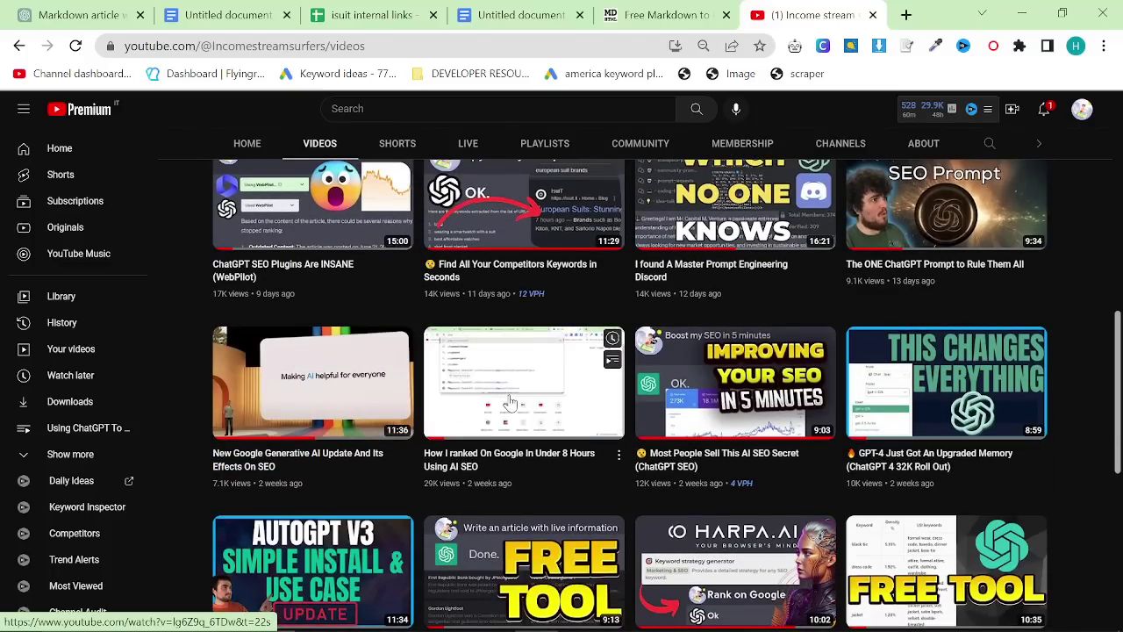
Return to the ChatGPT article and highlight its title, introduction and Top Designers for Black Tie Attire section for review.
key(ctrl+1)
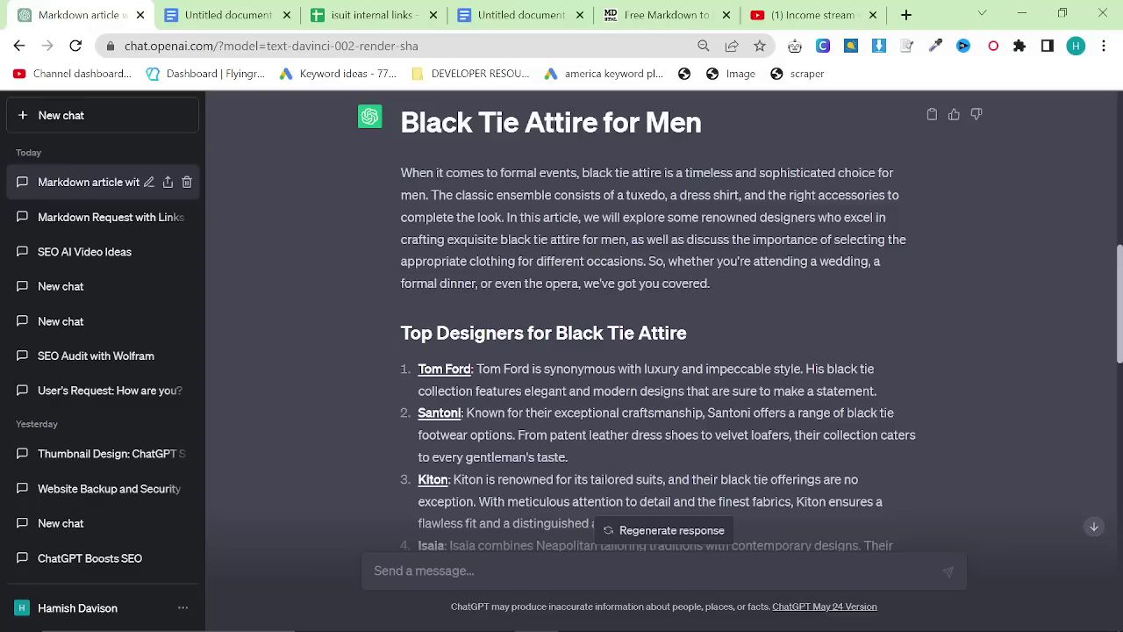
scroll(535, 357, up, 1)
drag(402, 211, 737, 314)
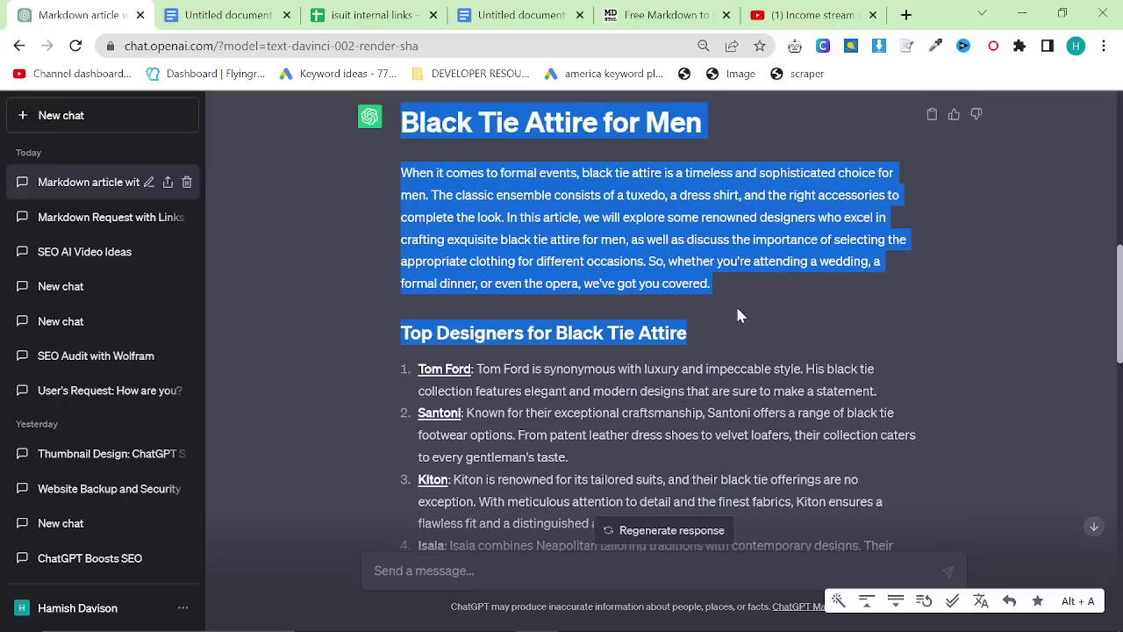
click(741, 317)
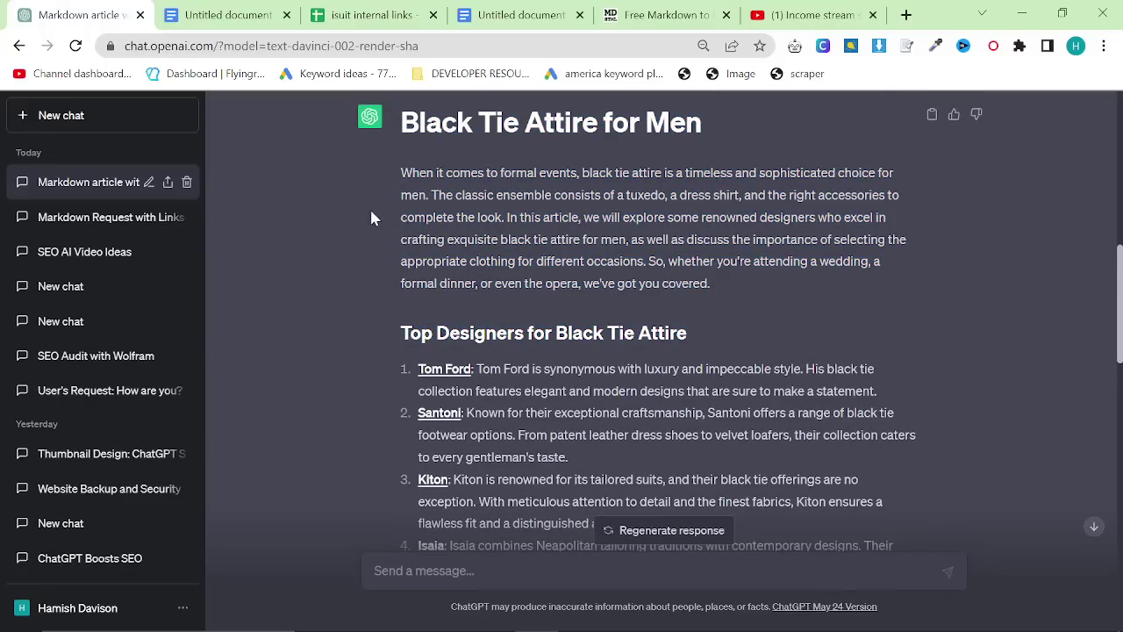
scroll(377, 223, down, 2)
scroll(439, 263, up, 2)
scroll(395, 356, down, 1)
drag(386, 263, 683, 425)
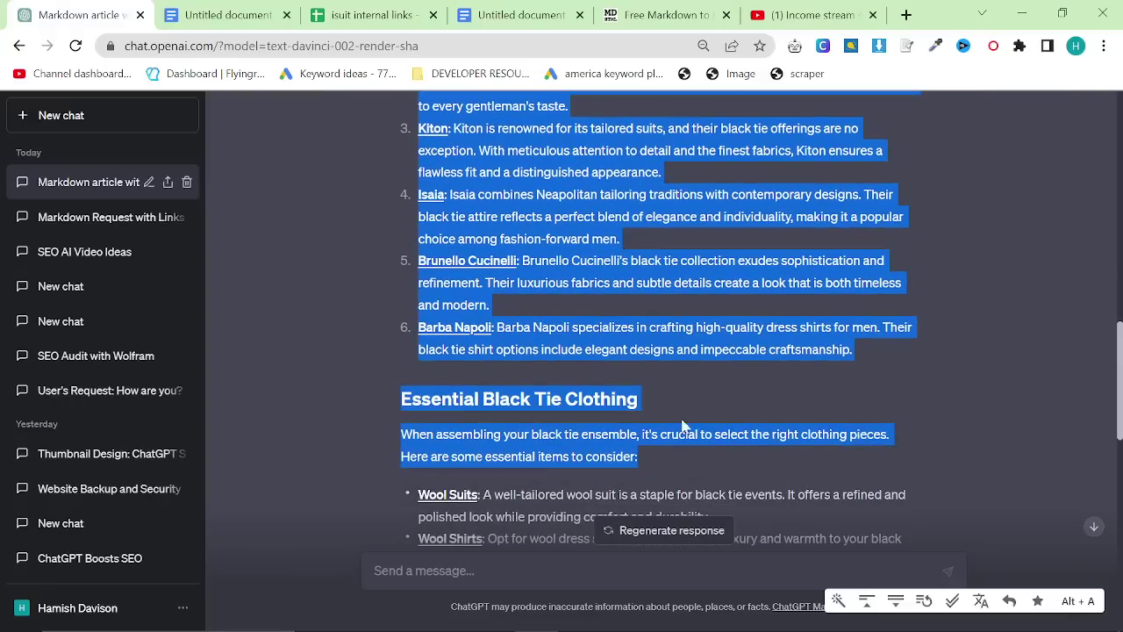
Review the Essential Black Tie Clothing and Style Guides sections and the article's conclusion with its closing links.
scroll(385, 324, down, 2)
click(385, 324)
click(712, 462)
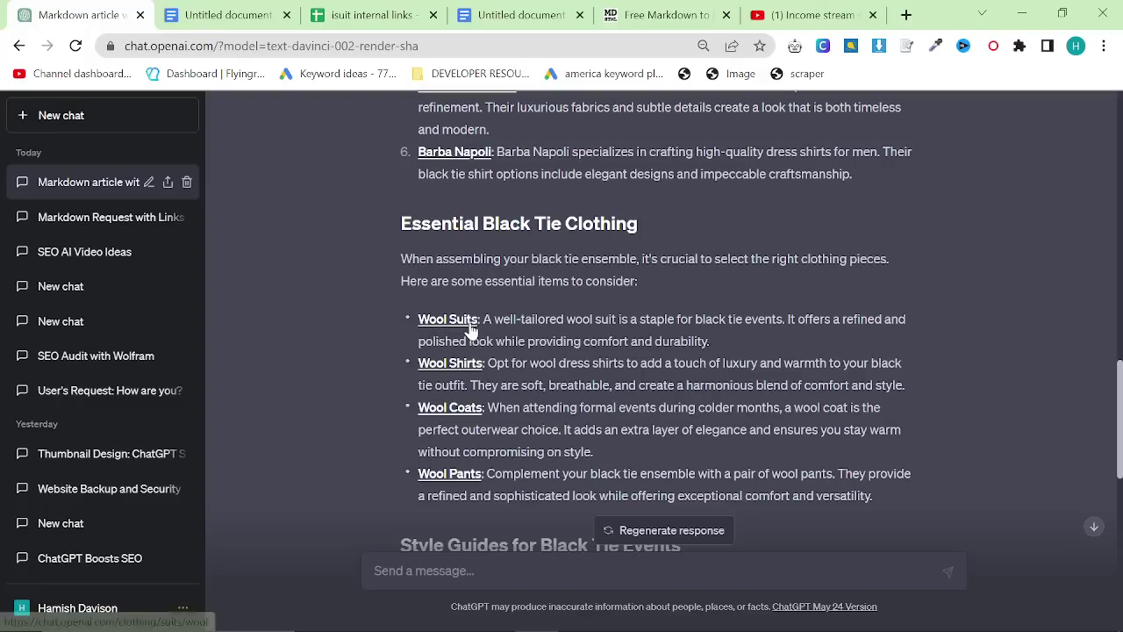
scroll(656, 423, down, 6)
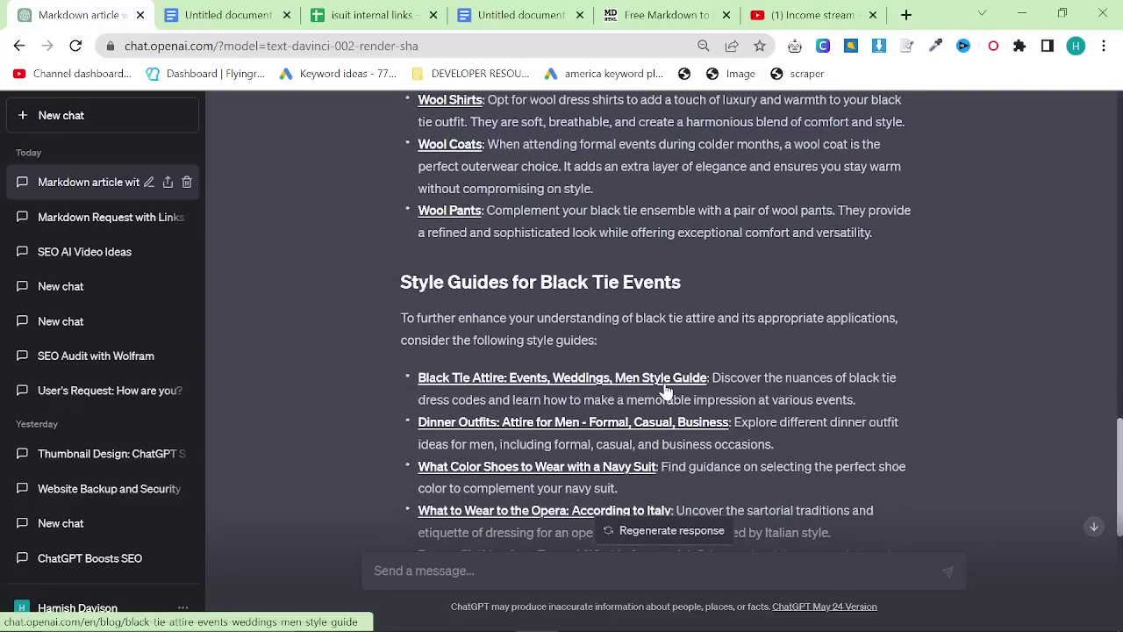
scroll(593, 294, up, 6)
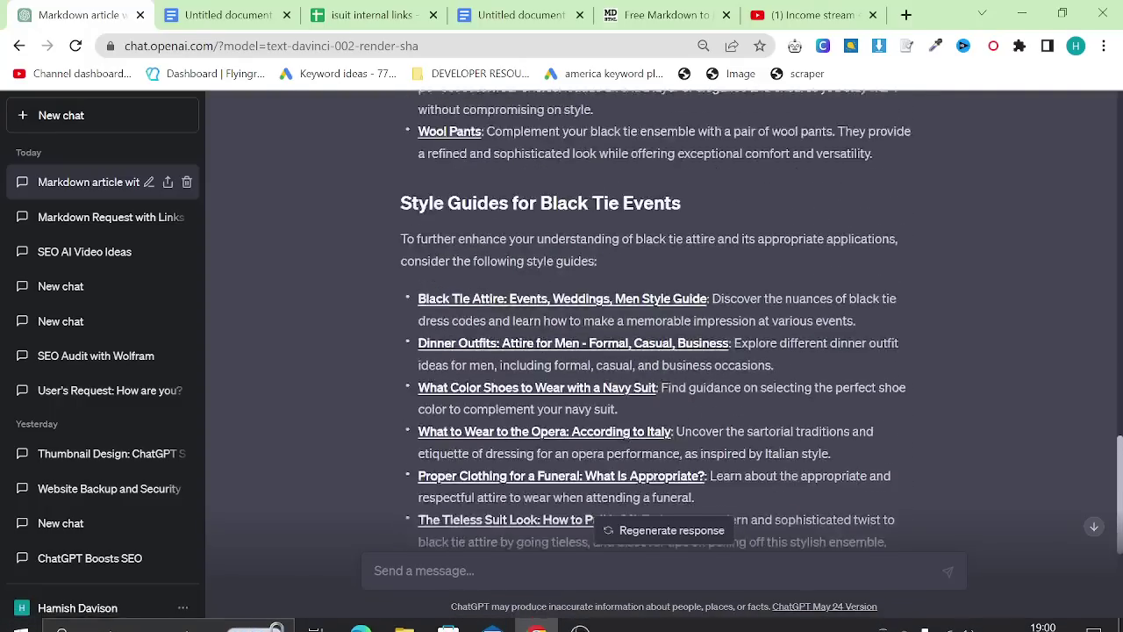
scroll(586, 348, down, 2)
scroll(586, 348, down, 5)
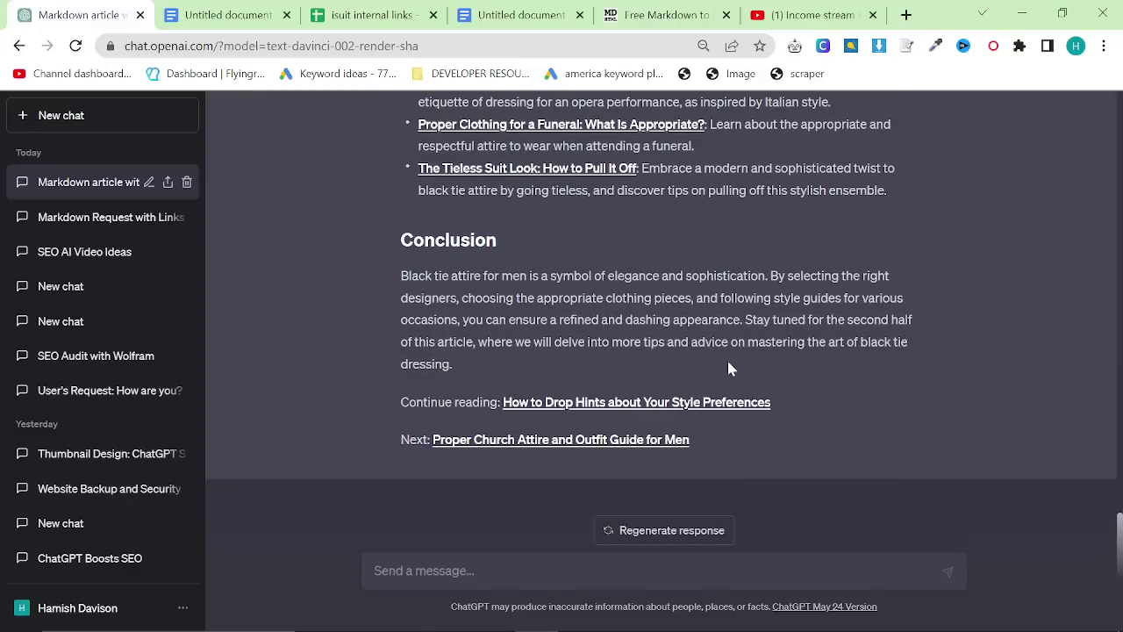
Switch to the IsuiT browser profile and open the Google Search Console search results performance report for isuit.it.
click(1078, 49)
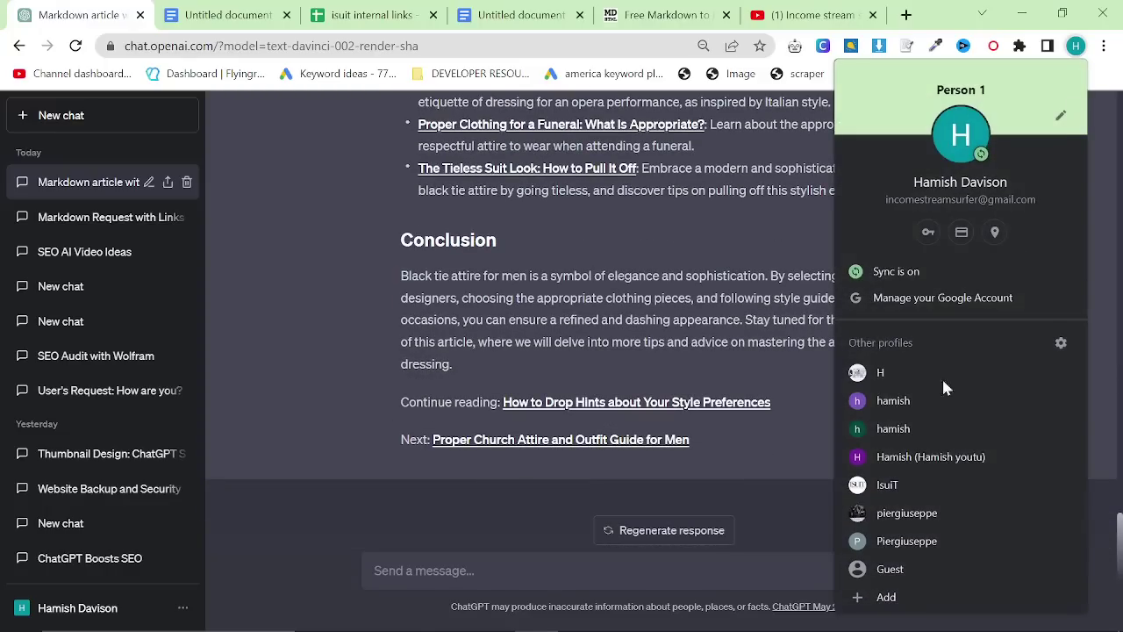
click(937, 482)
text(s)
key(Return)
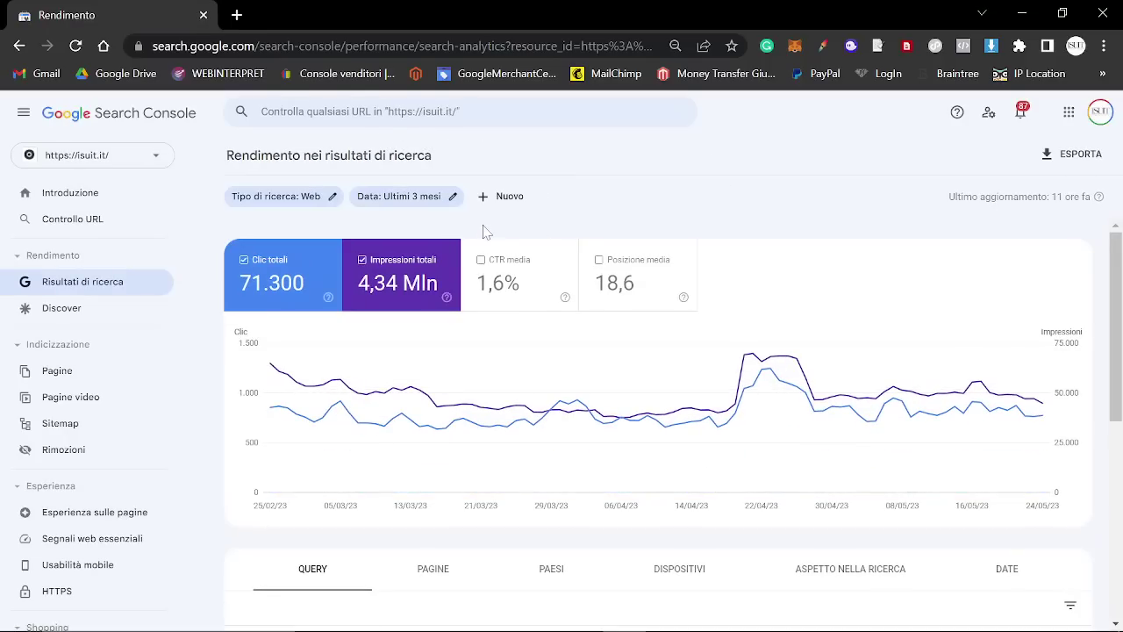
scroll(722, 343, down, 2)
scroll(659, 342, up, 2)
scroll(660, 343, up, 1)
Filter the performance report to the most recent date, 25 May 2023, and examine its top pages.
click(399, 196)
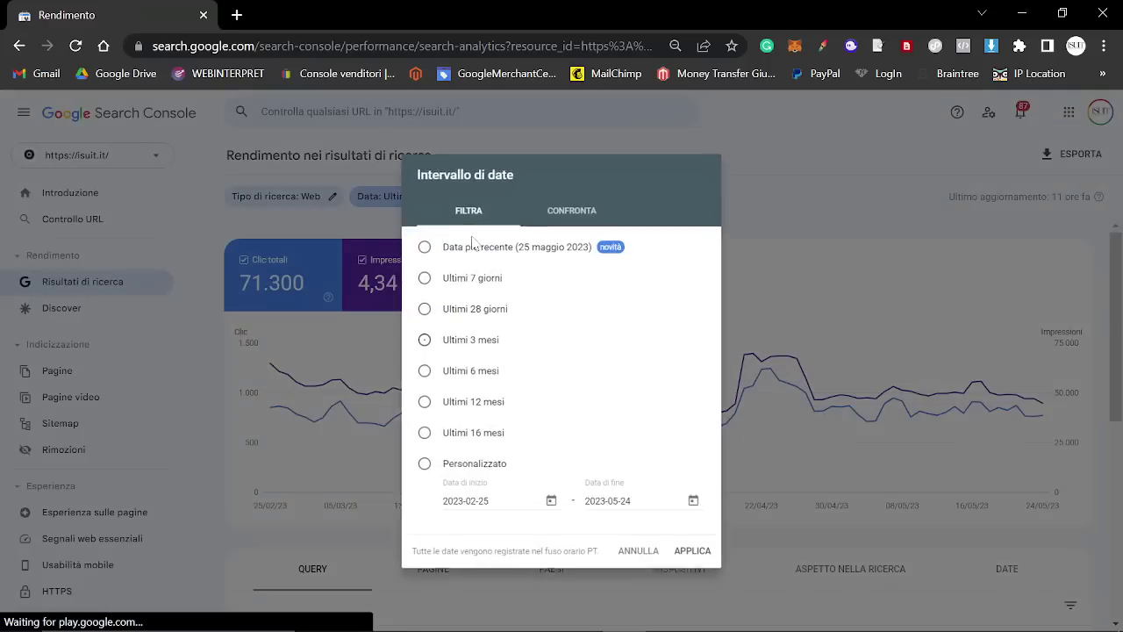
click(689, 554)
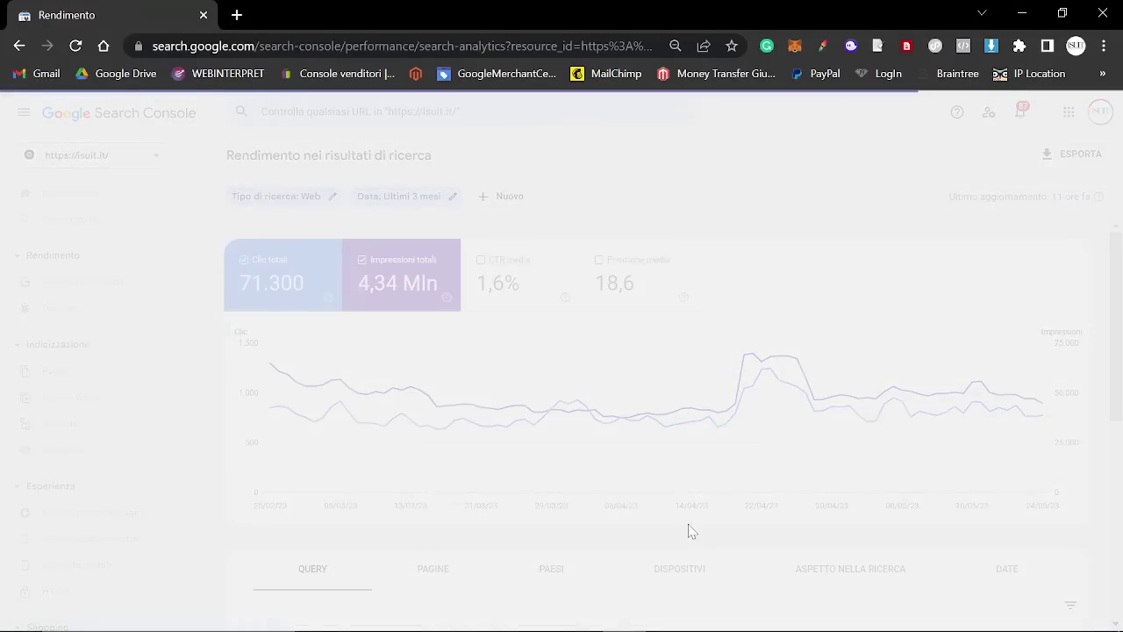
scroll(653, 511, down, 2)
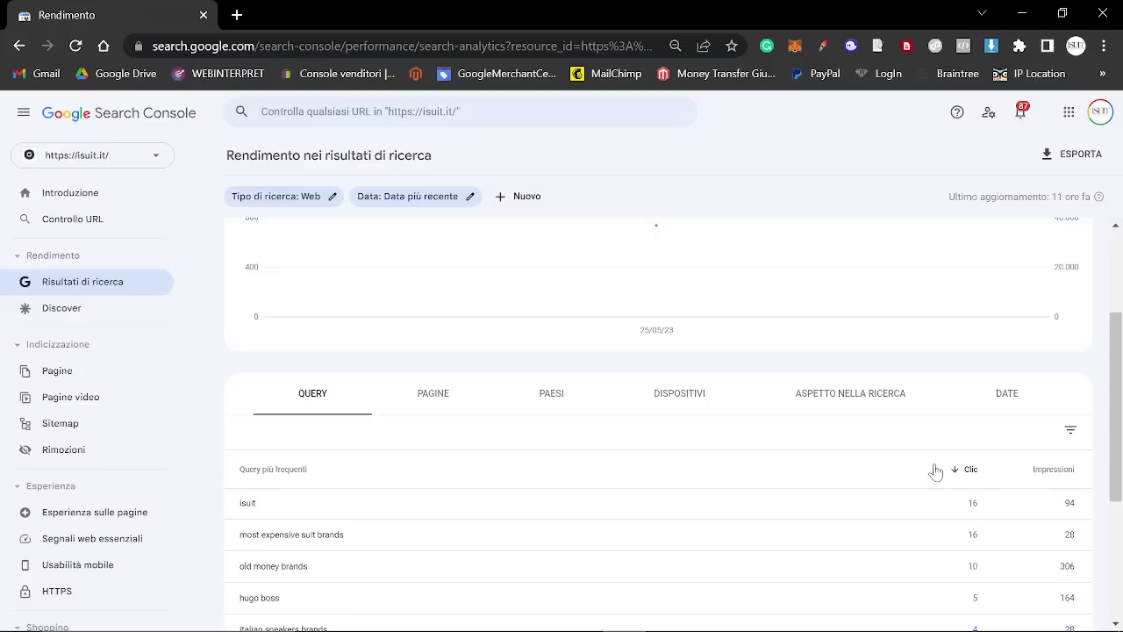
click(433, 395)
scroll(860, 395, down, 2)
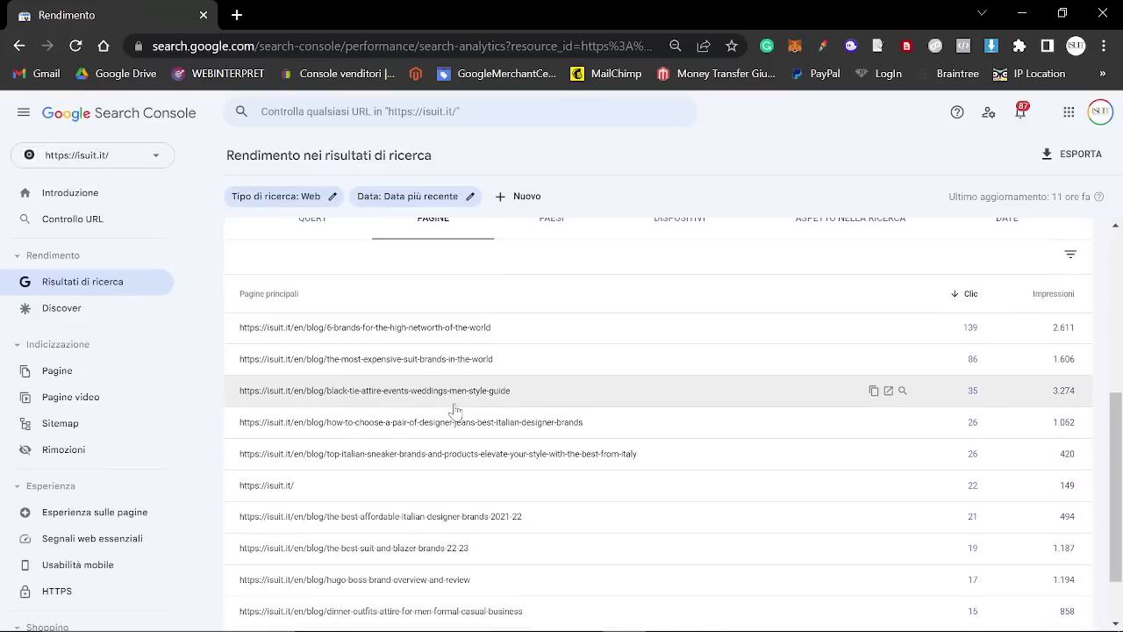
Increase the rows per page in the top pages table and copy the listed page URLs with their clicks and impressions.
scroll(860, 425, down, 1)
click(927, 570)
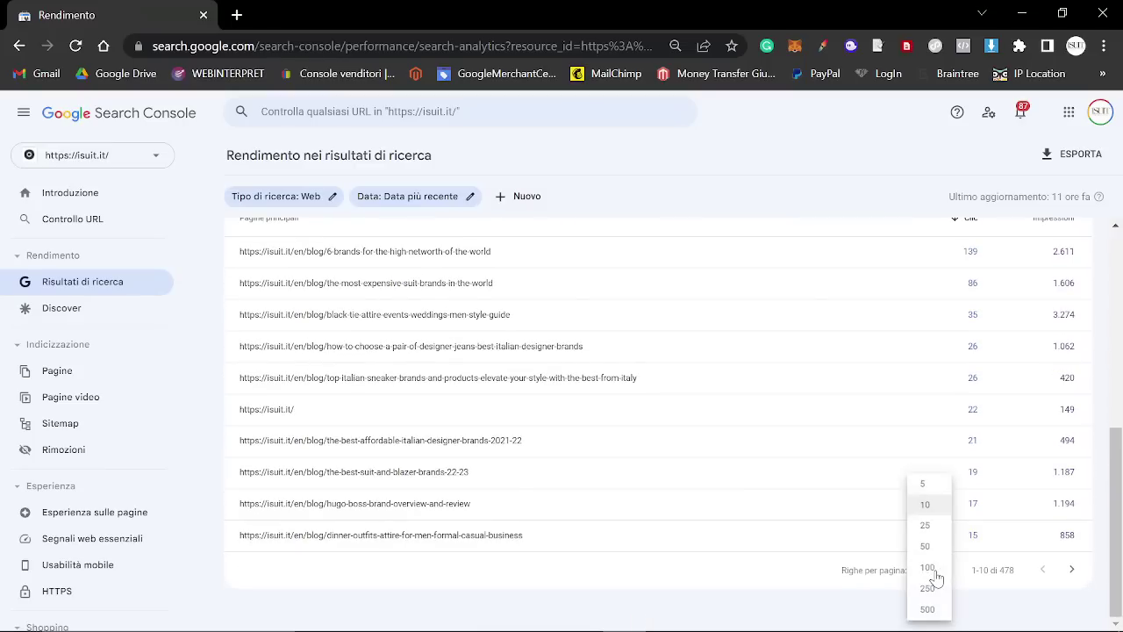
click(926, 545)
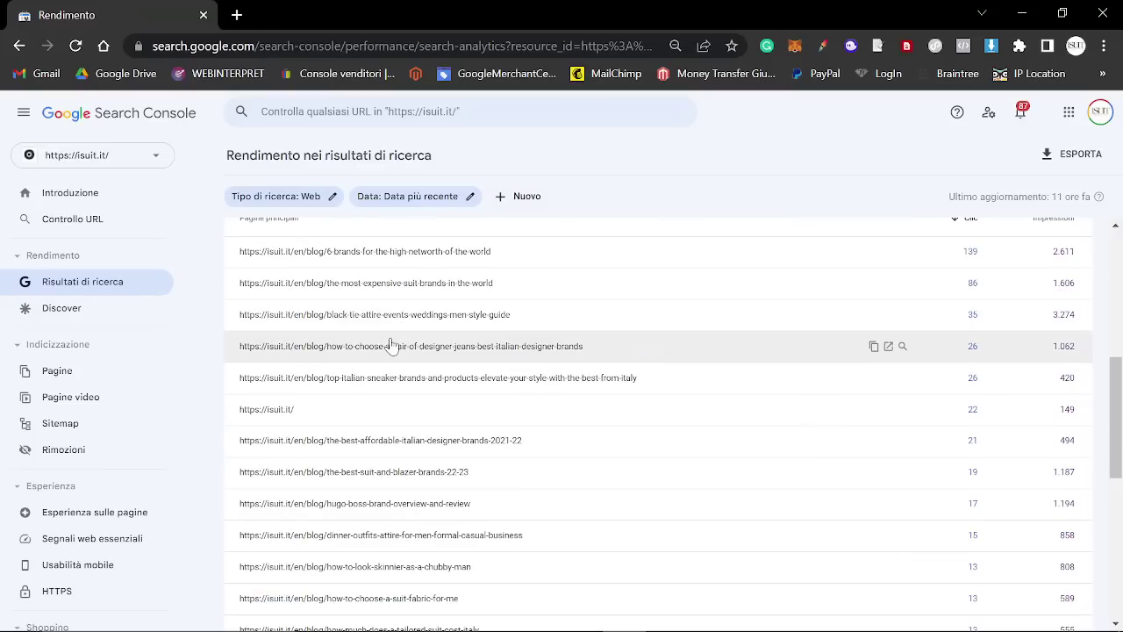
drag(233, 254, 1057, 526)
Switch to the isuit internal links spreadsheet, paste the page data as values only from cell C480, and widen column C to fit the URLs.
key(alt+Tab)
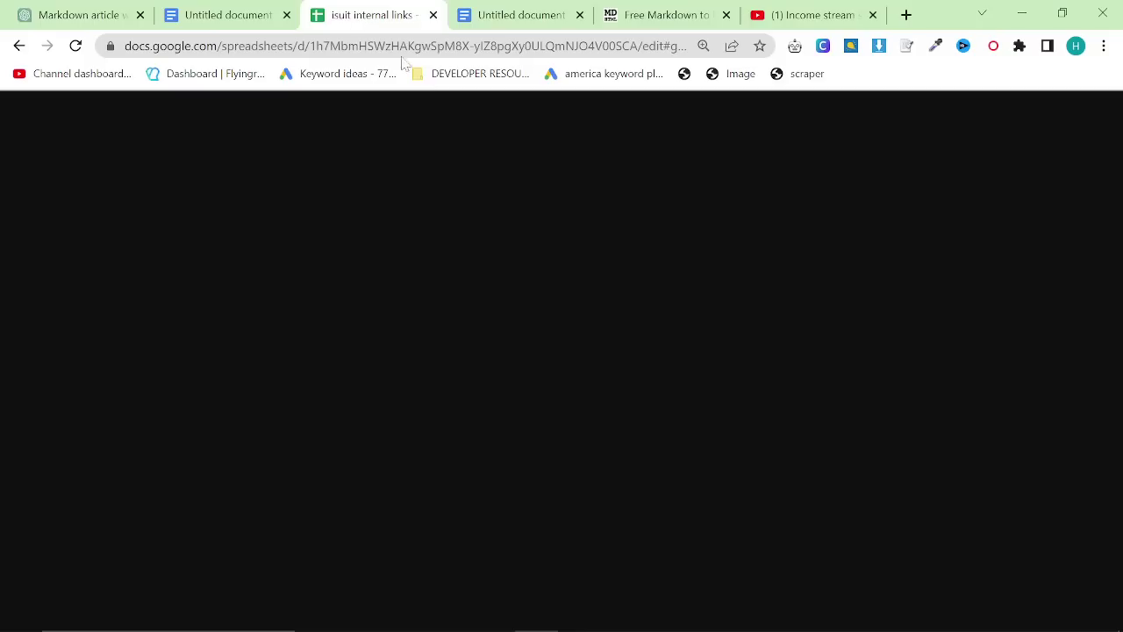
click(377, 15)
scroll(456, 489, down, 10)
click(347, 396)
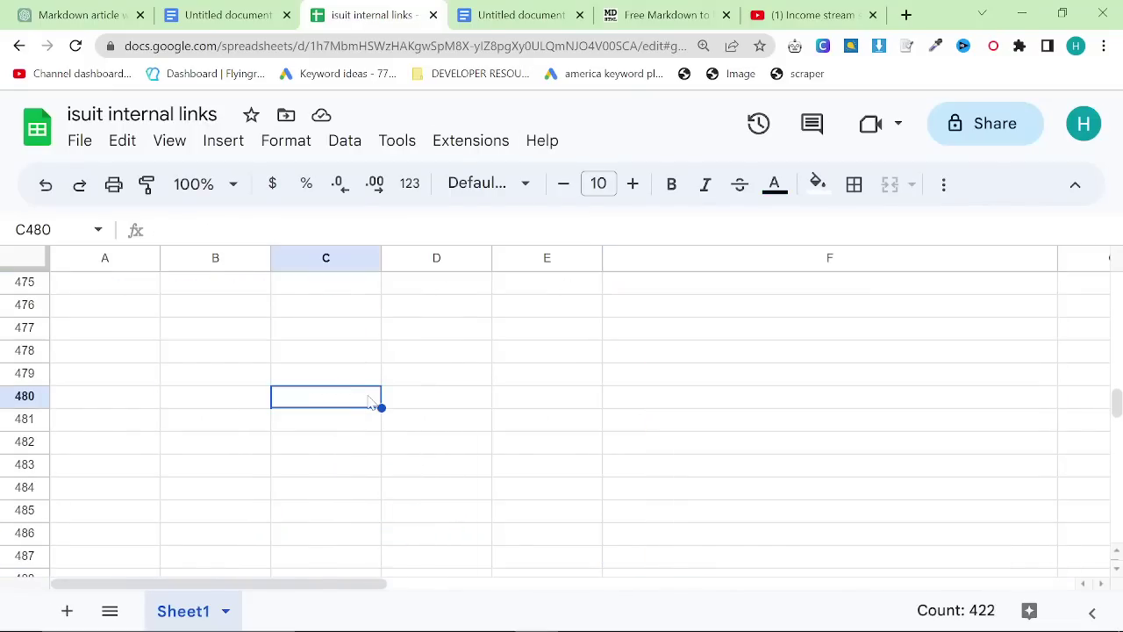
key(ctrl+v)
key(ctrl+z)
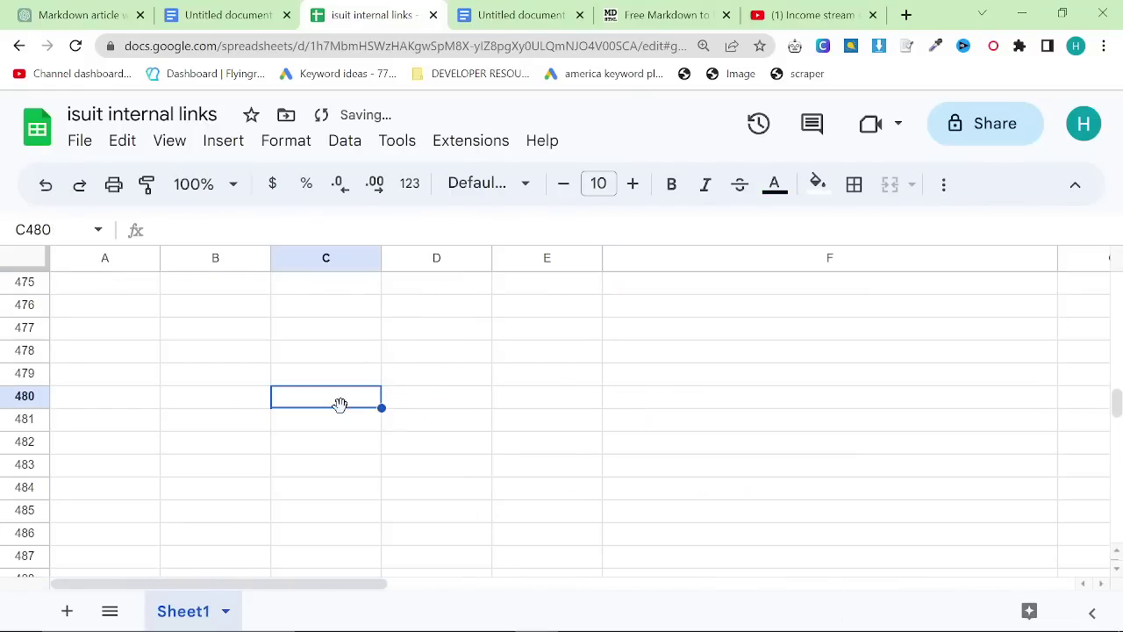
key(ctrl+shift+v)
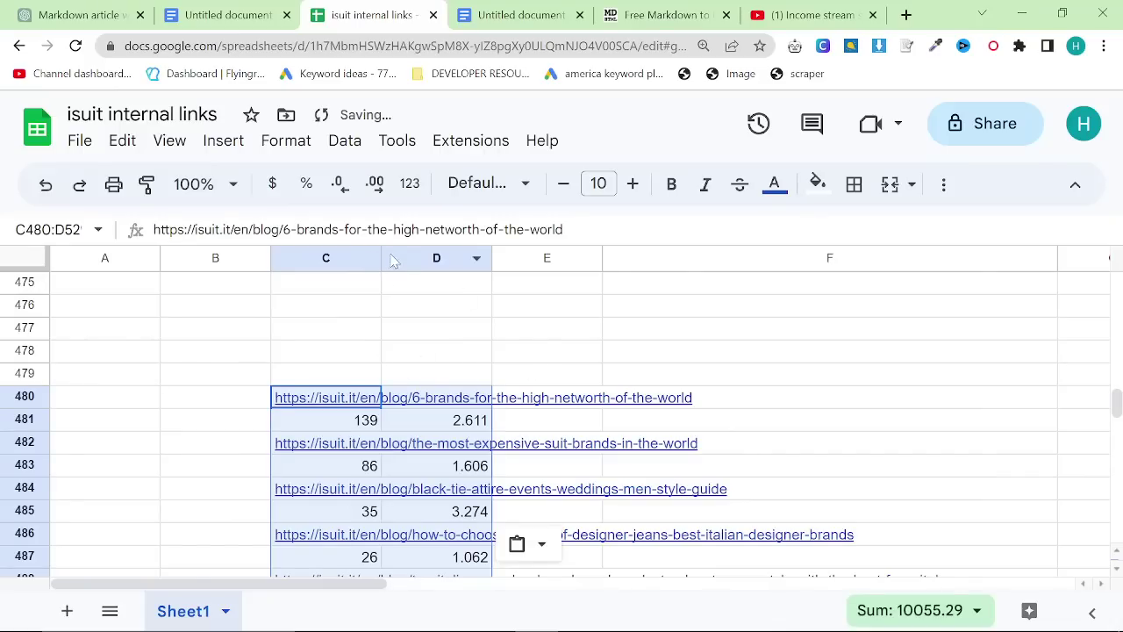
drag(381, 258, 802, 326)
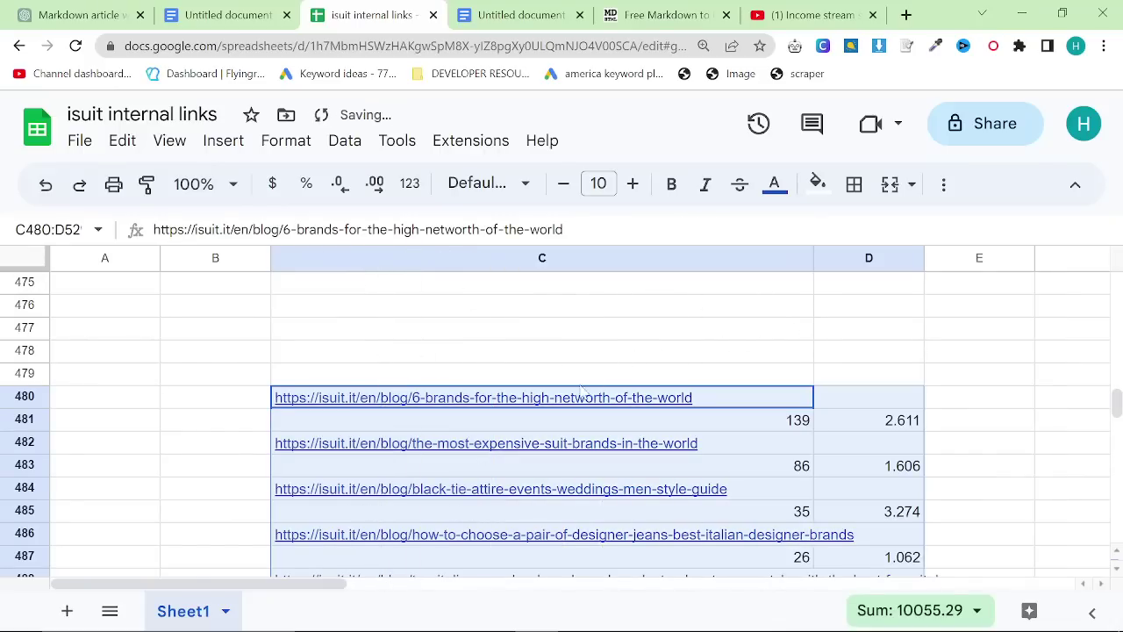
Copy only the column C entries from C480 to C528 and paste them from cell C532, then look through the pasted list.
click(515, 405)
scroll(530, 423, down, 5)
scroll(530, 423, down, 12)
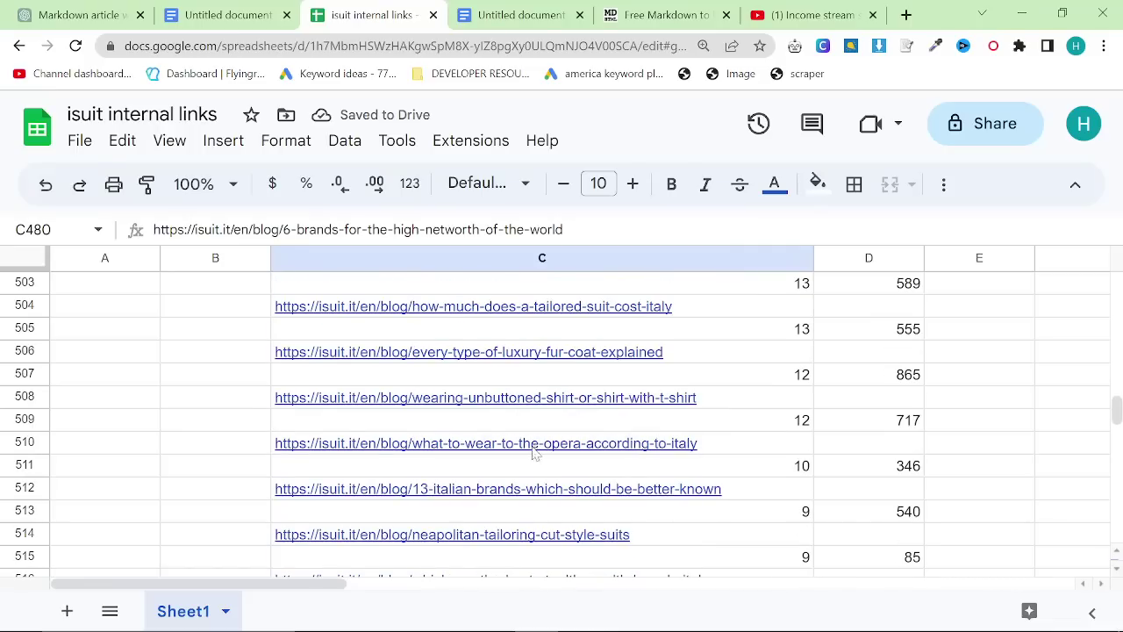
scroll(517, 464, up, 3)
shift+click(511, 309)
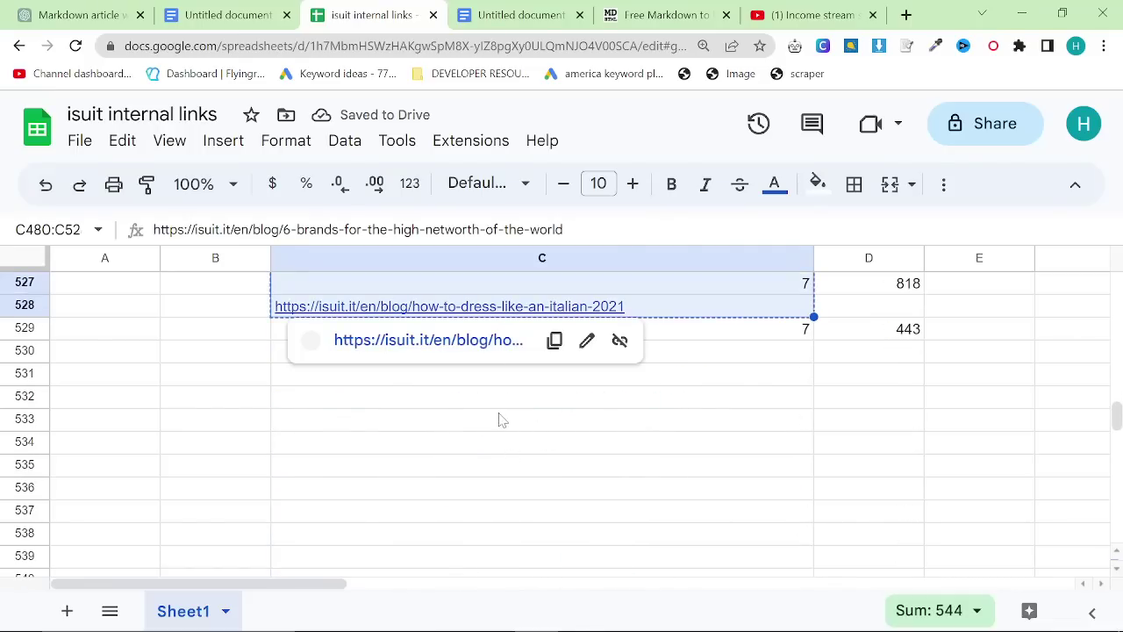
key(ctrl+c)
click(669, 408)
key(ctrl+v)
scroll(668, 477, down, 2)
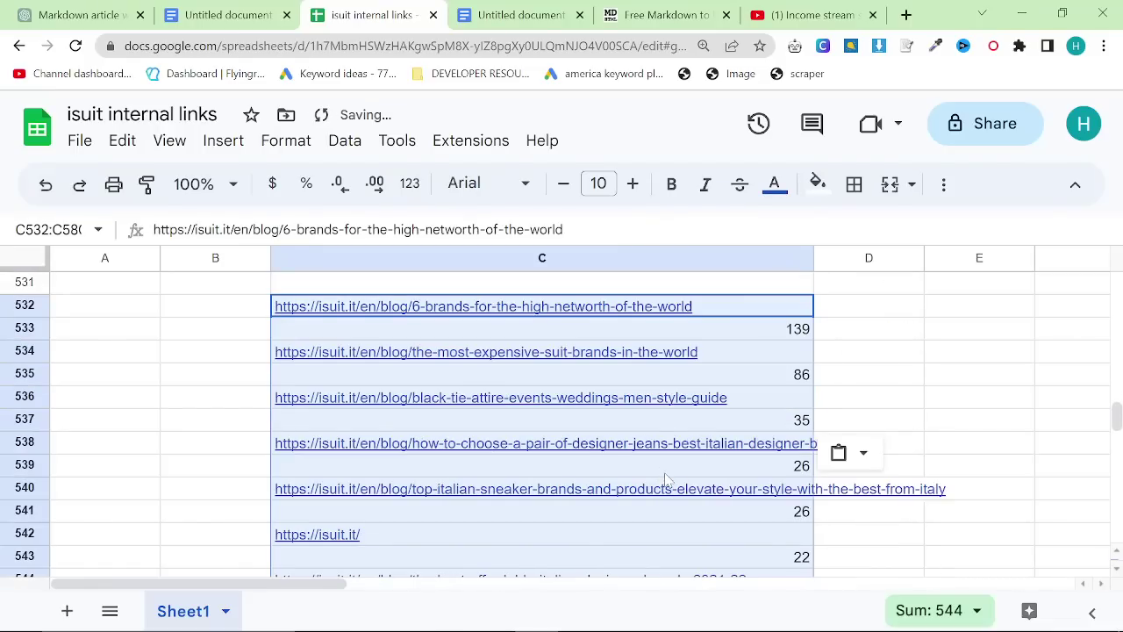
scroll(629, 422, down, 2)
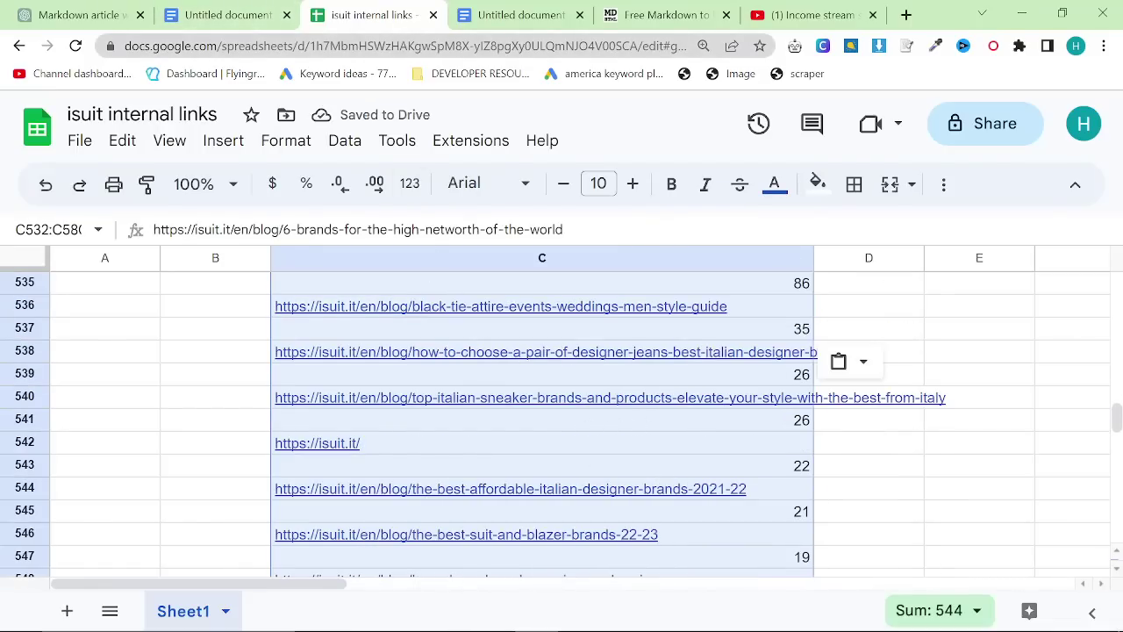
scroll(574, 401, down, 3)
scroll(586, 414, up, 1)
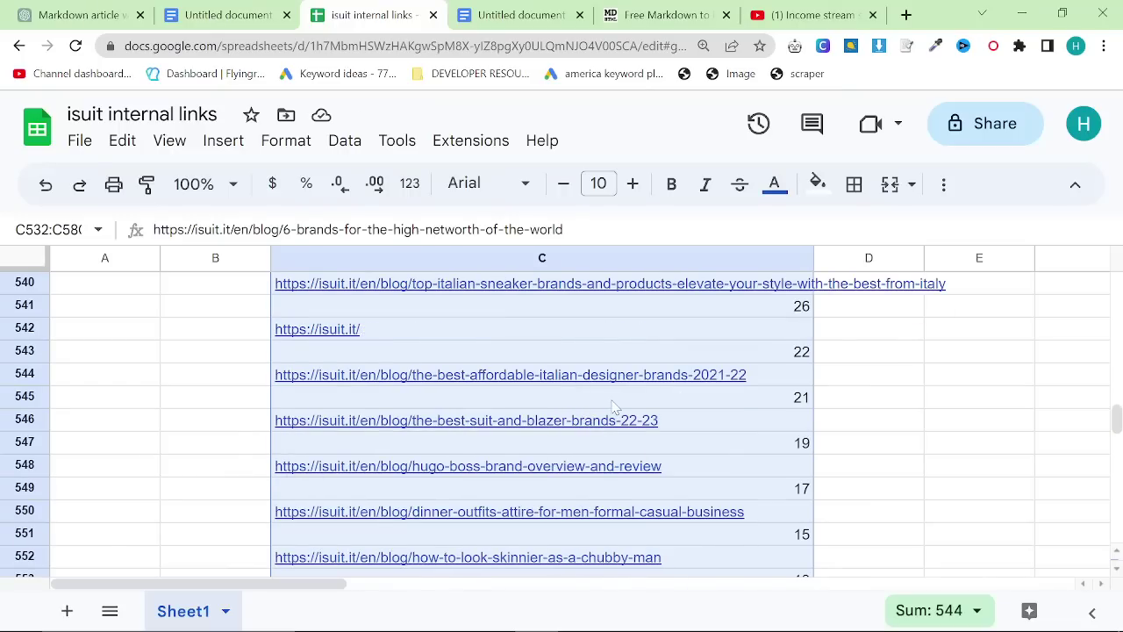
Open 2men.it/sitemap.xml in a new browser tab.
key(ctrl+1)
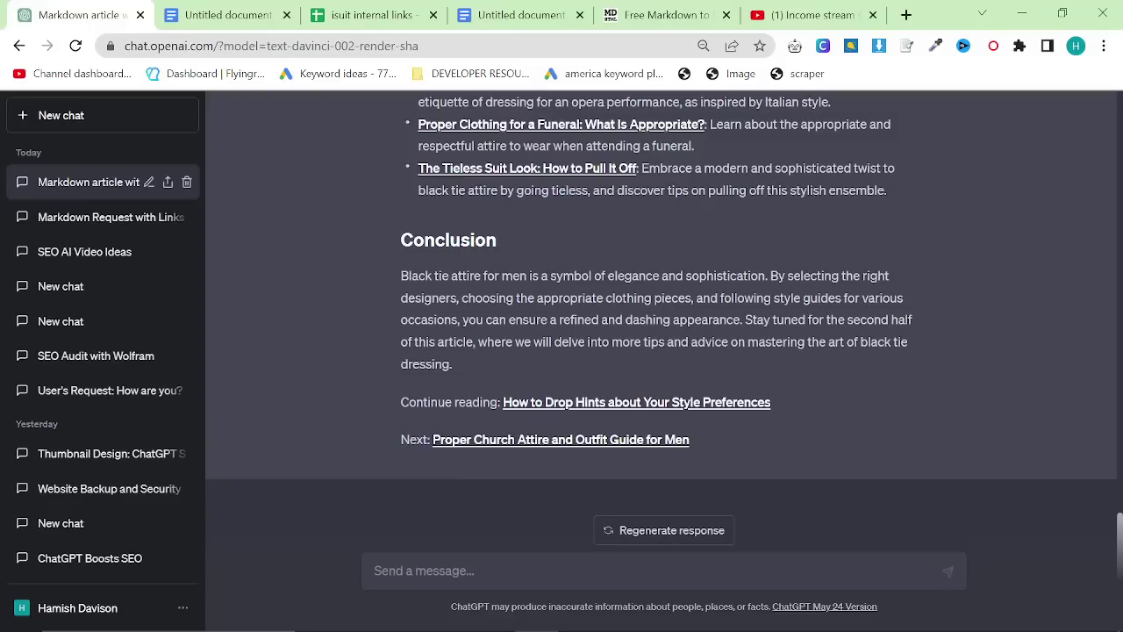
click(906, 15)
text(2men.it/site)
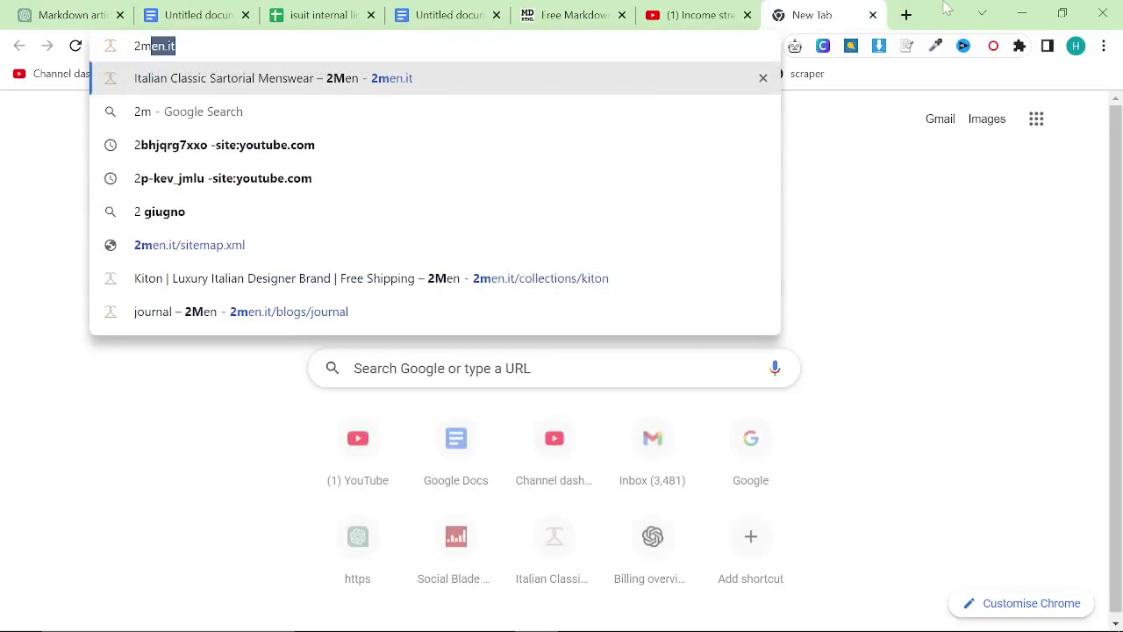
key(Return)
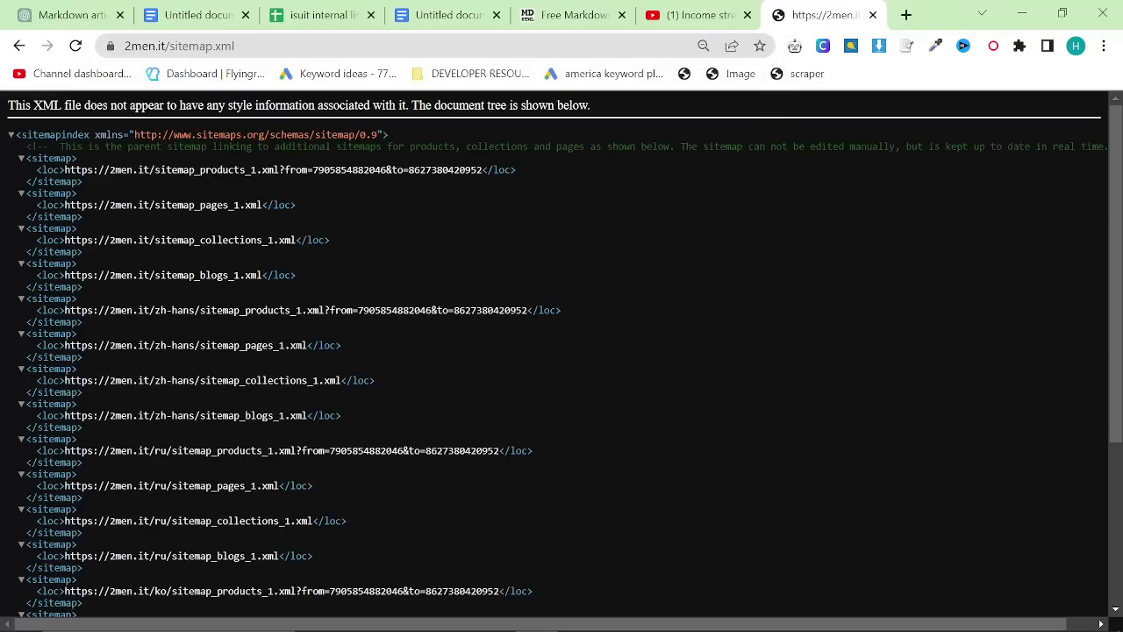
Highlight the pages and collections sitemap URLs in the 2men.it sitemap index to examine them.
drag(263, 205, 104, 205)
click(263, 240)
drag(296, 240, 60, 239)
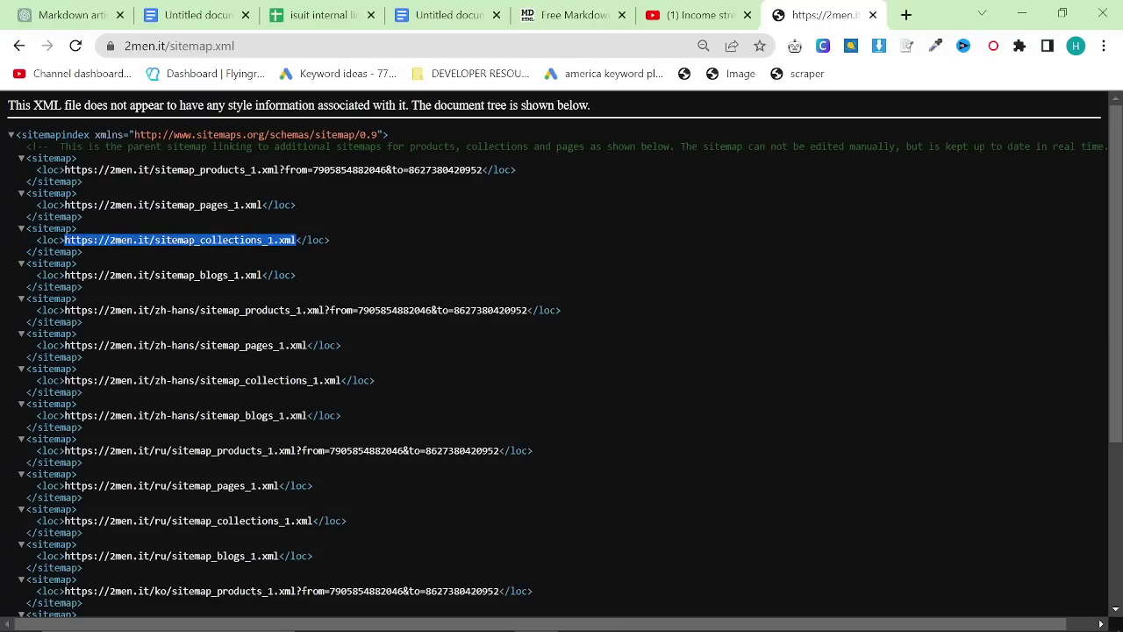
click(508, 249)
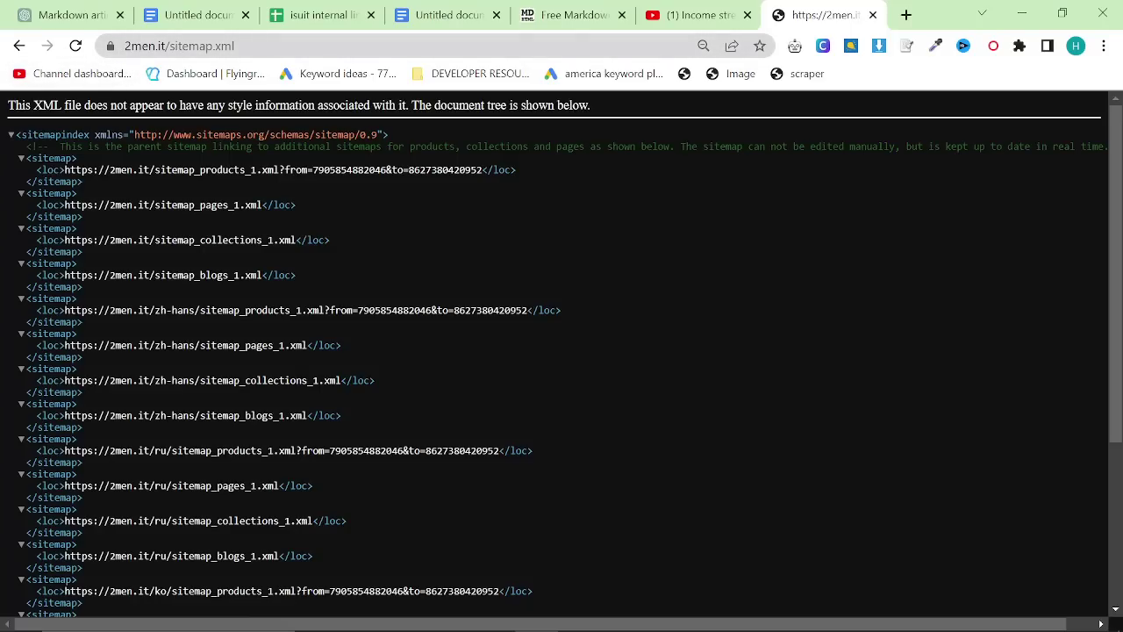
double_click(226, 46)
click(368, 227)
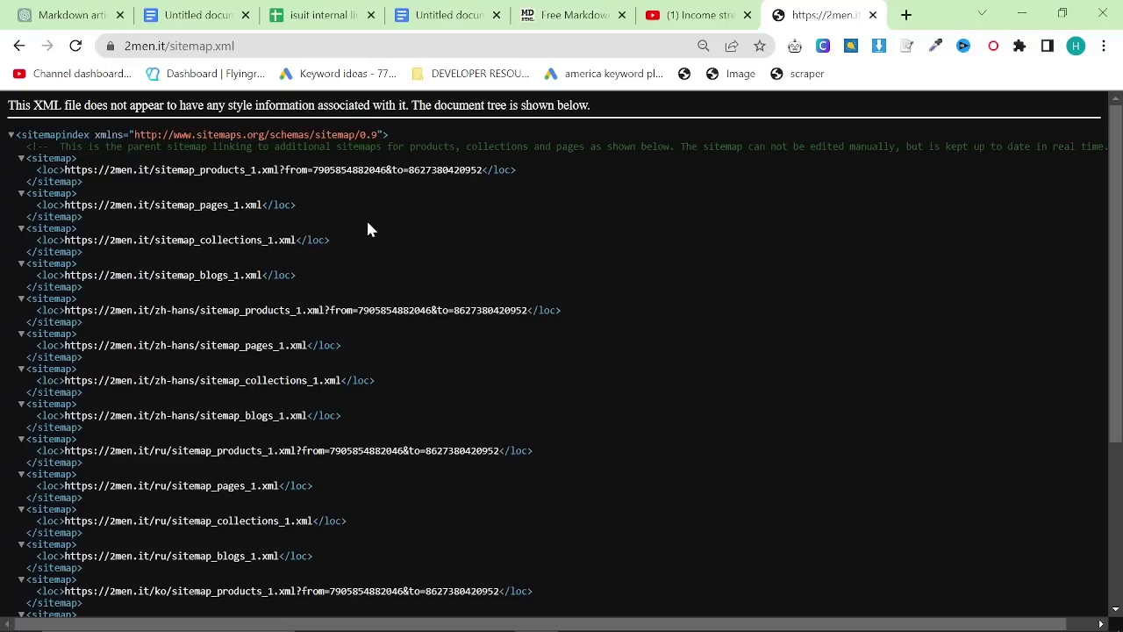
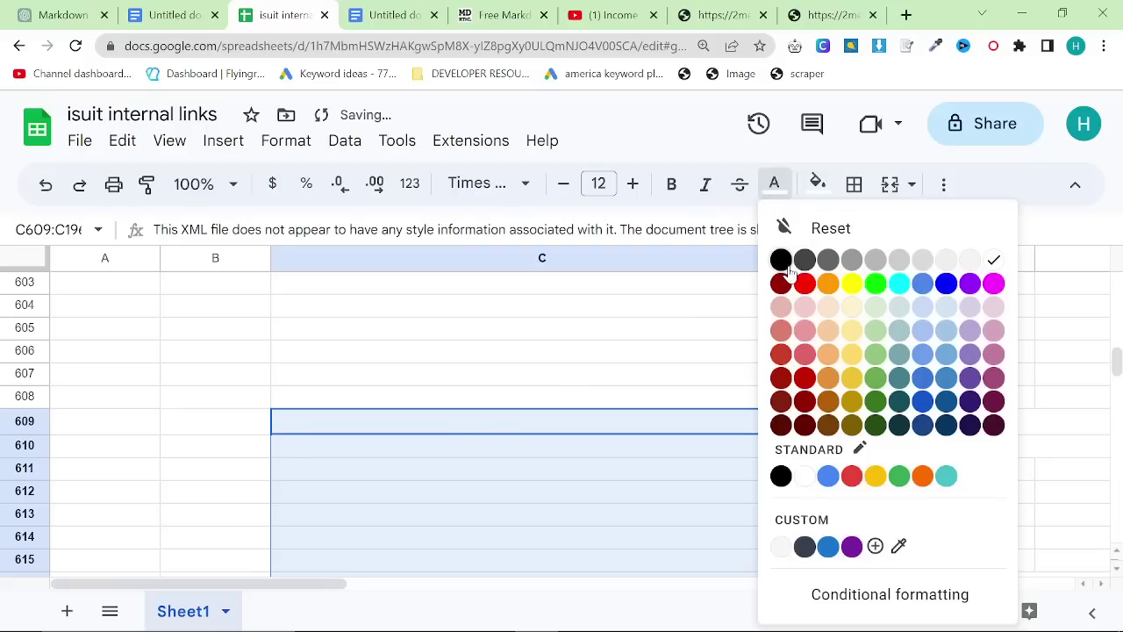
Copy column C with the pasted collections sitemap XML in the isuit internal links spreadsheet and paste it into column H.
scroll(527, 351, down, 1)
click(516, 256)
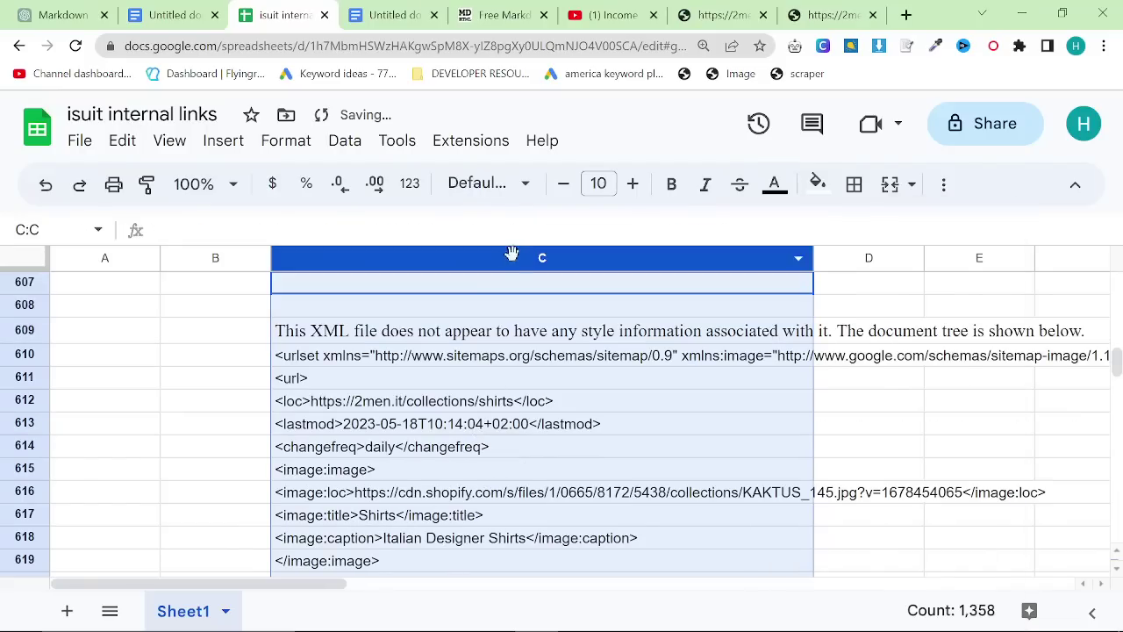
right_click(514, 255)
click(711, 373)
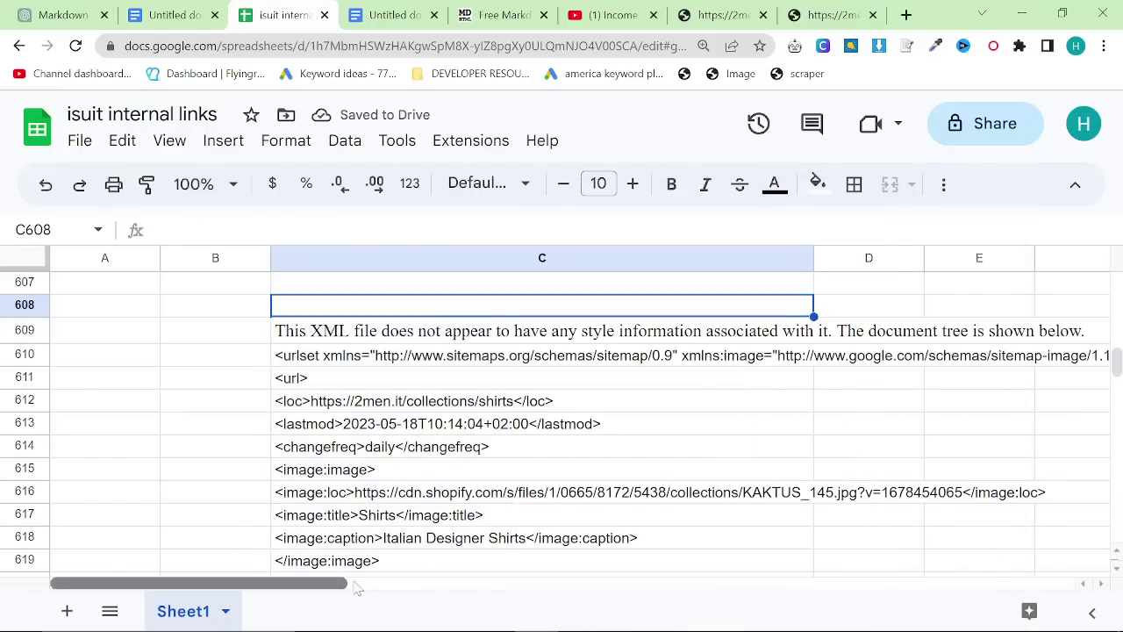
drag(341, 581, 633, 582)
click(658, 258)
key(ctrl+v)
Sort by column H from Z to A and find the start of the <loc> collection entries.
right_click(659, 257)
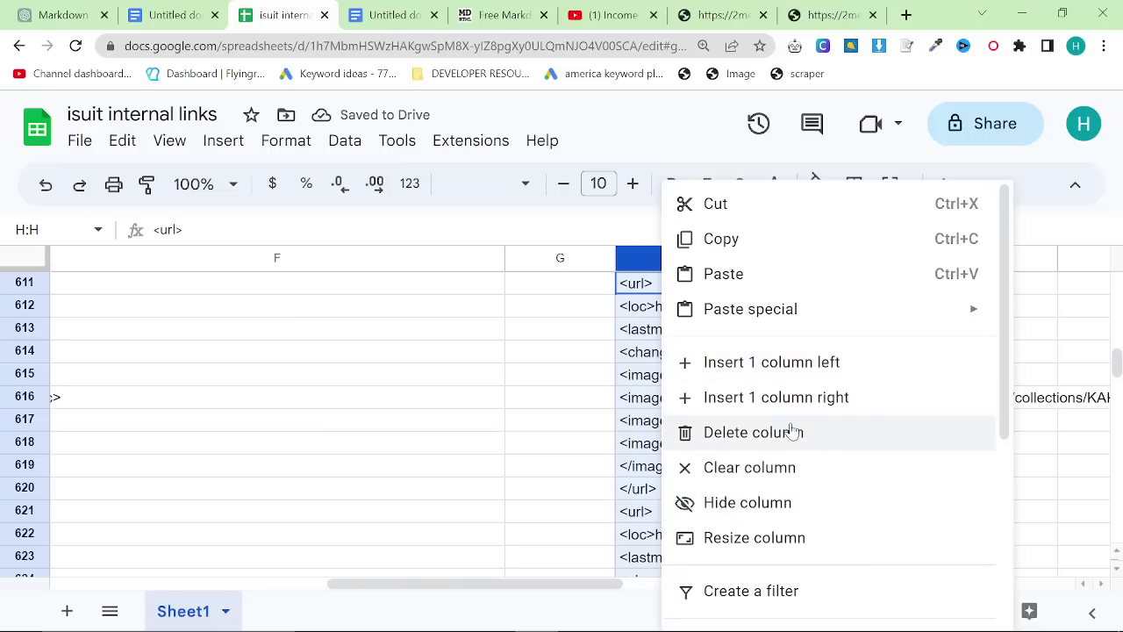
scroll(802, 447, down, 3)
click(820, 505)
drag(1116, 369, 1118, 316)
scroll(715, 467, up, 5)
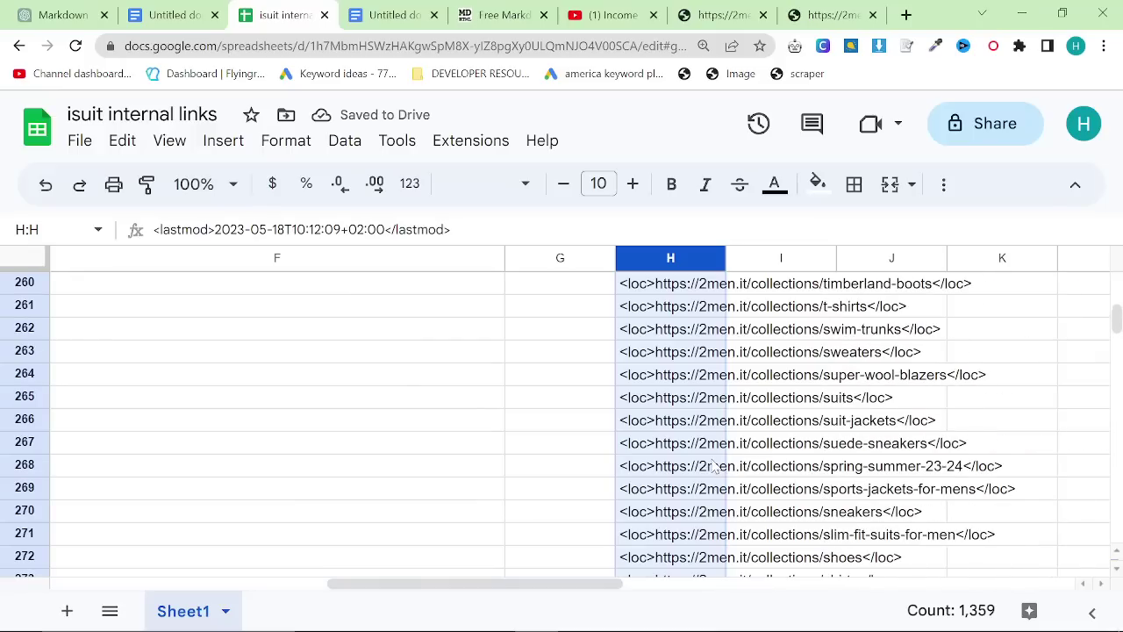
scroll(715, 467, up, 5)
Copy the <loc> collection entries in H243:H481 and paste them into column G from cell G471.
click(695, 445)
scroll(715, 478, down, 12)
scroll(709, 476, down, 20)
scroll(702, 472, down, 16)
scroll(660, 476, up, 4)
scroll(709, 485, down, 1)
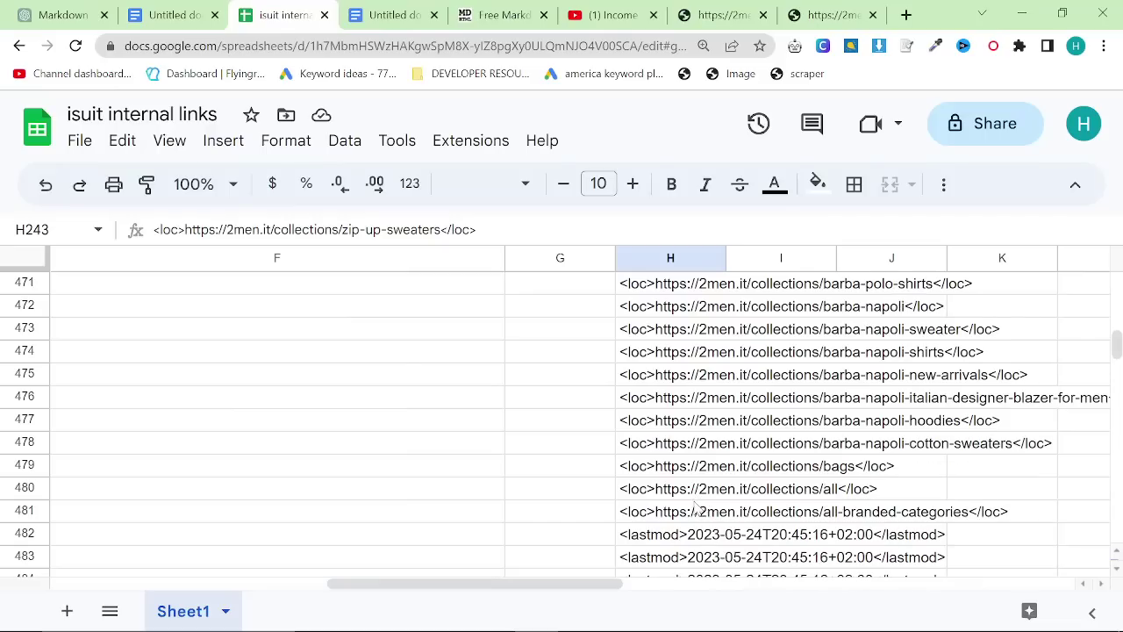
shift+click(693, 518)
key(ctrl+c)
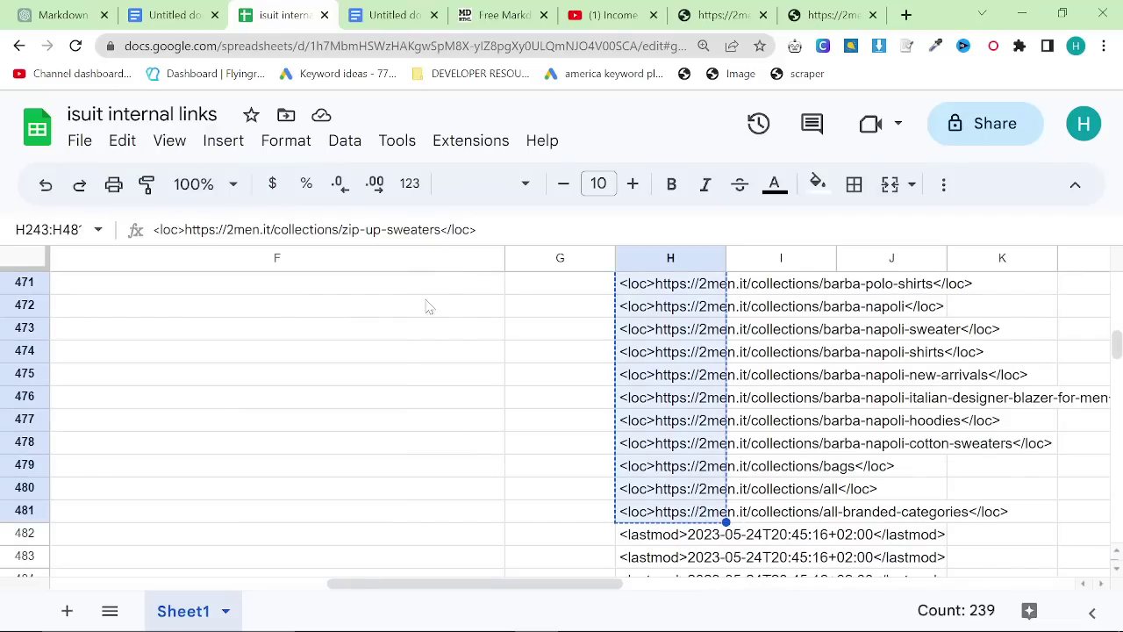
click(351, 258)
key(ctrl+v)
click(553, 287)
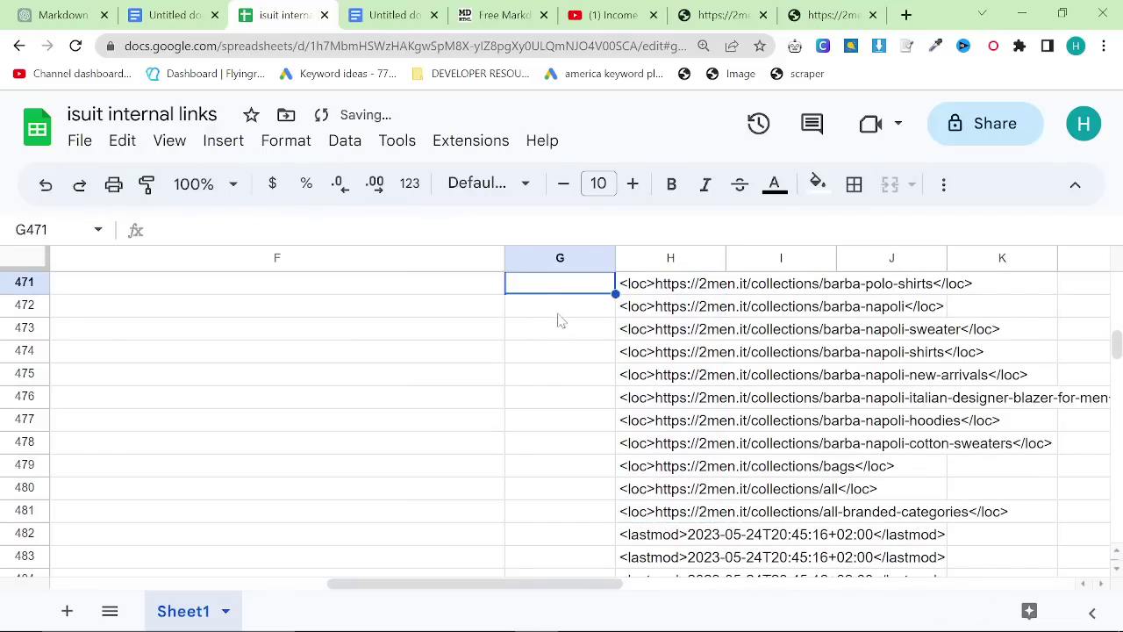
key(ctrl+v)
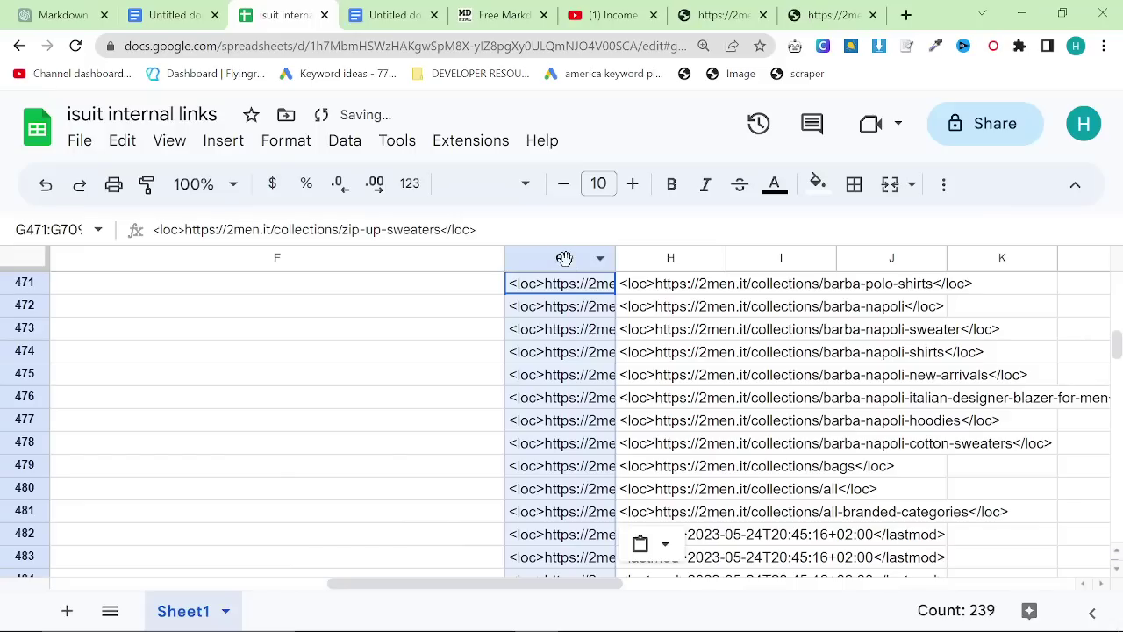
click(568, 266)
key(ctrl+f)
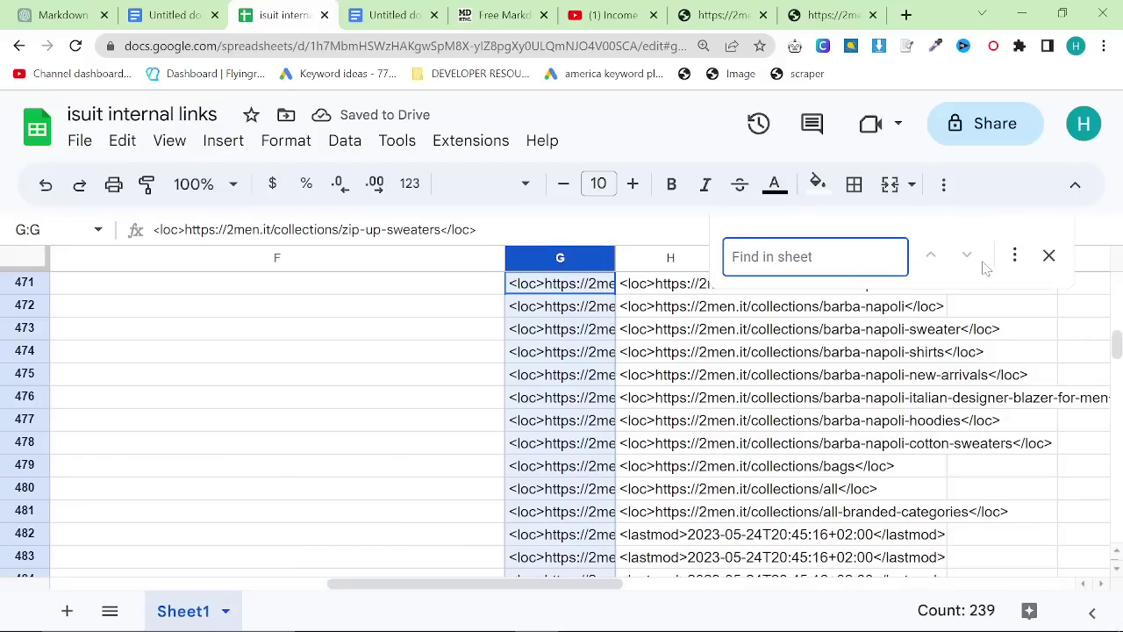
click(1010, 254)
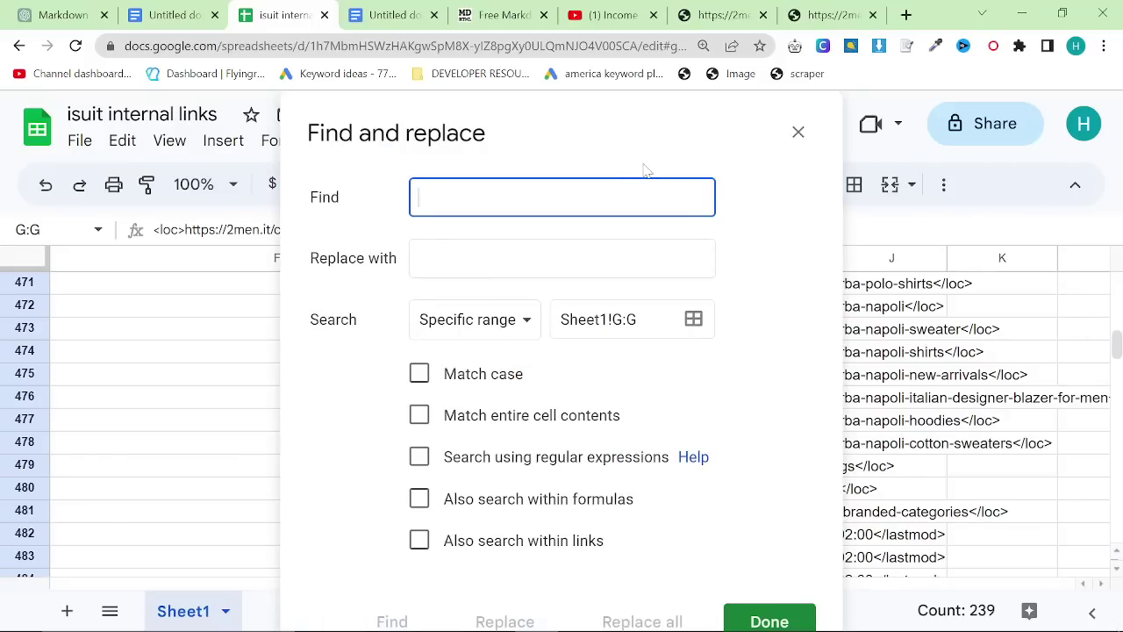
text(,)
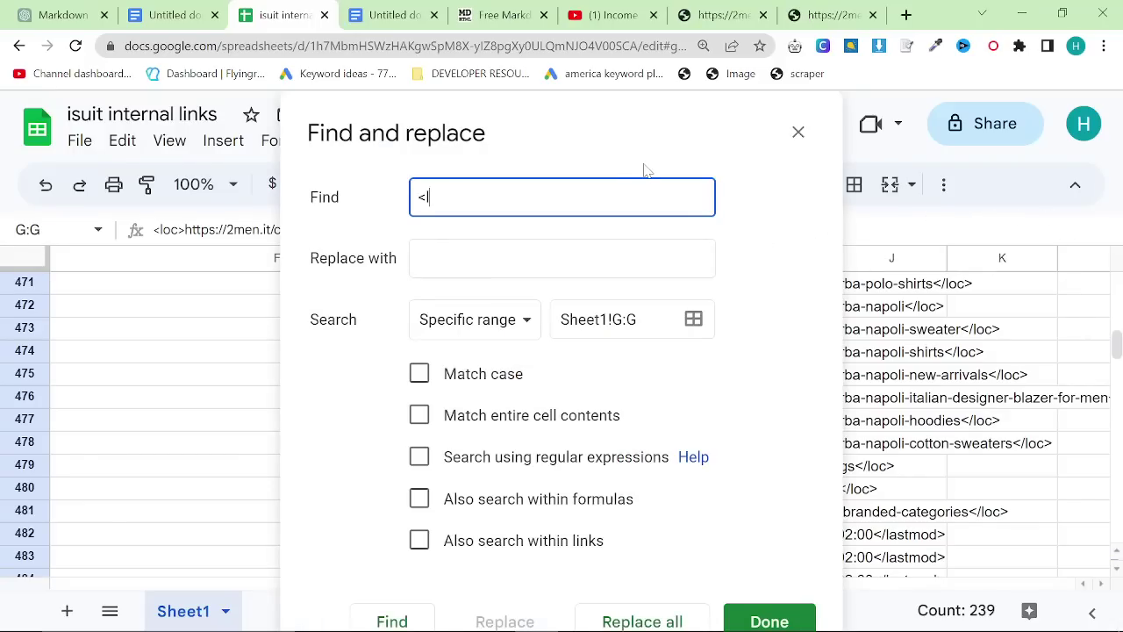
text(loc>https://2men.it)
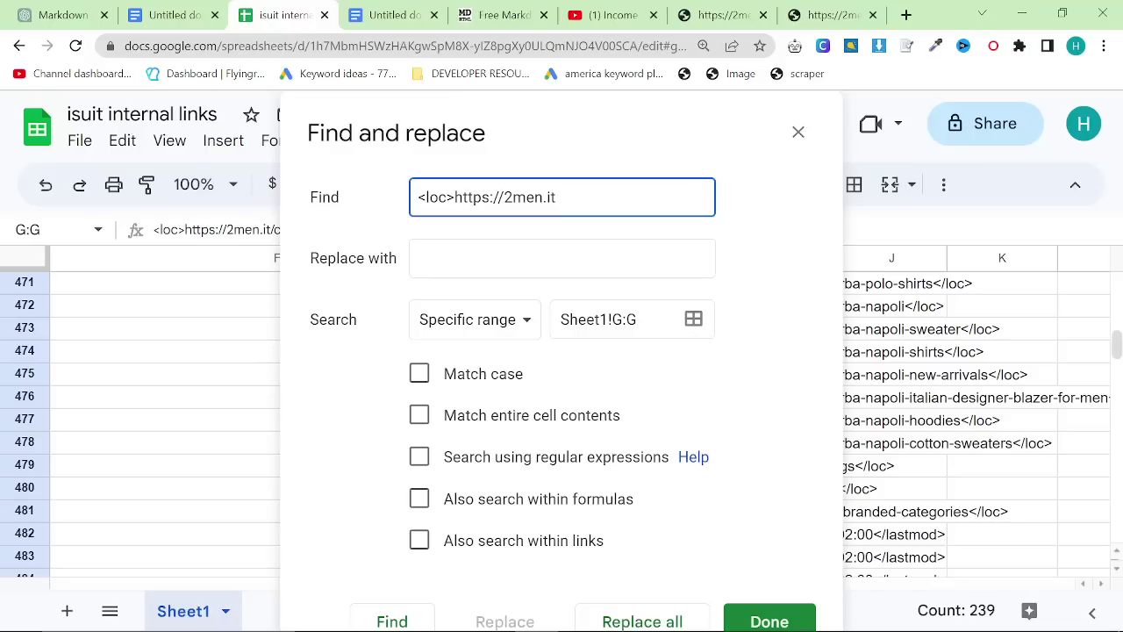
click(655, 619)
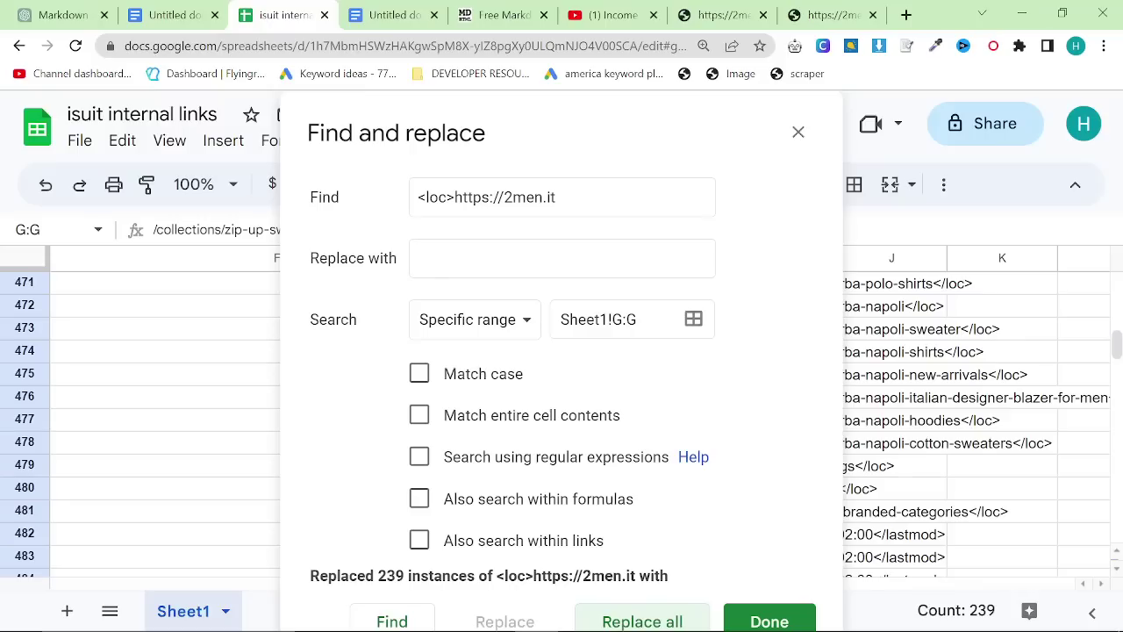
Remove every closing "</loc>" tag from column G by replacing all occurrences with nothing.
triple_click(507, 180)
key(BackSpace)
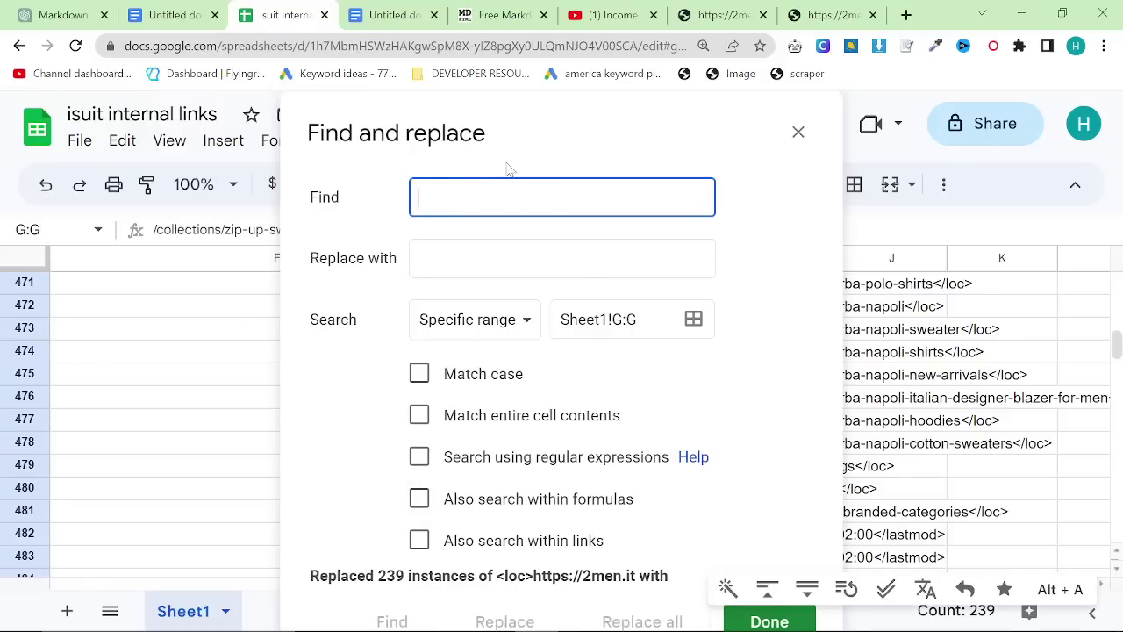
text(</loc>)
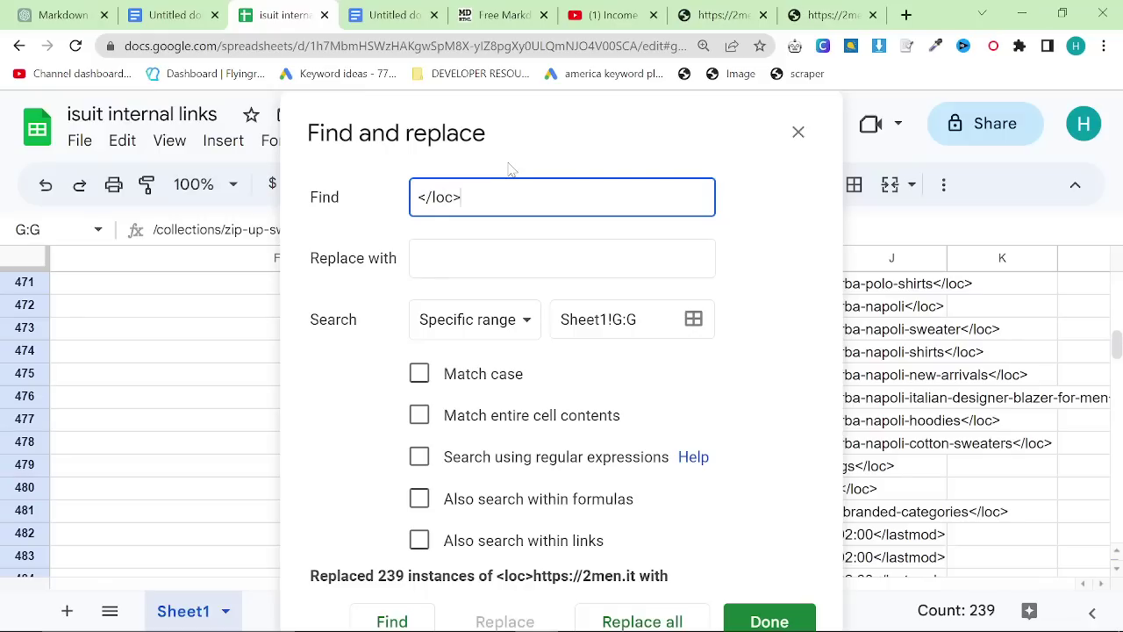
click(625, 621)
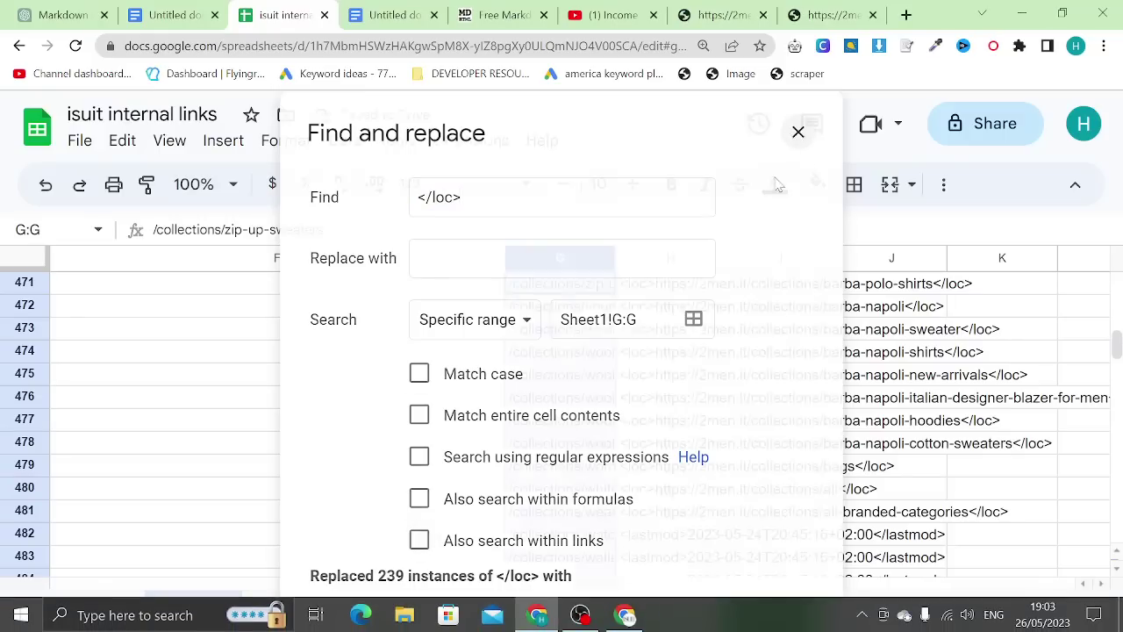
Close Find and replace, switch to ChatGPT and review the links supplied and used in the "Black Tie Attire for Men" article.
click(797, 132)
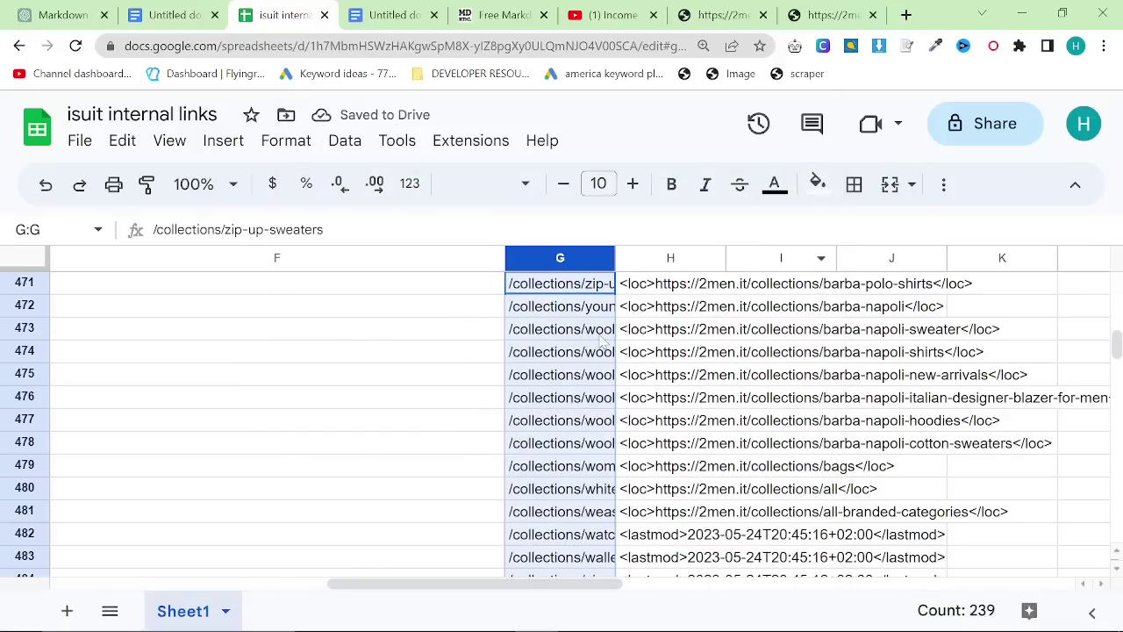
click(78, 9)
scroll(509, 294, up, 3)
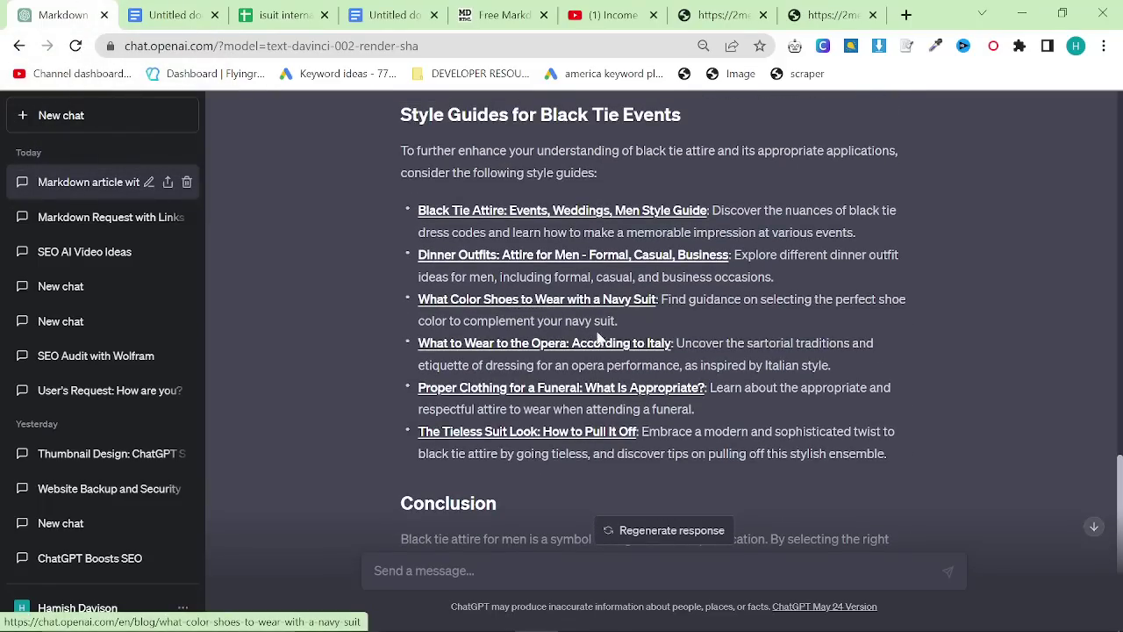
scroll(549, 436, up, 1)
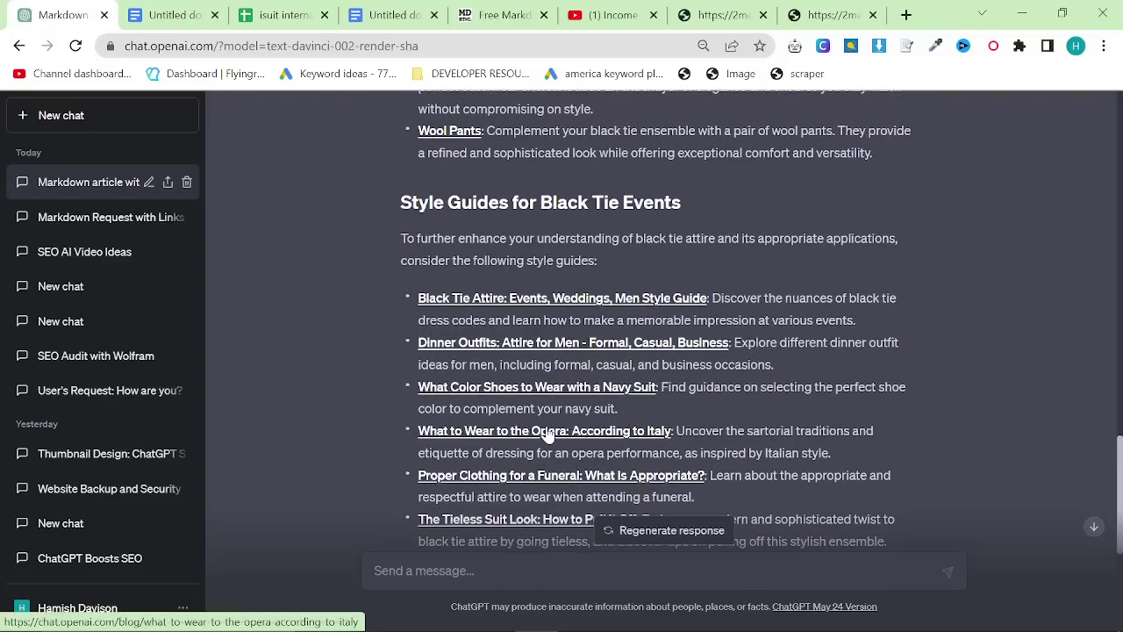
scroll(547, 436, up, 9)
scroll(443, 409, up, 1)
scroll(452, 418, down, 4)
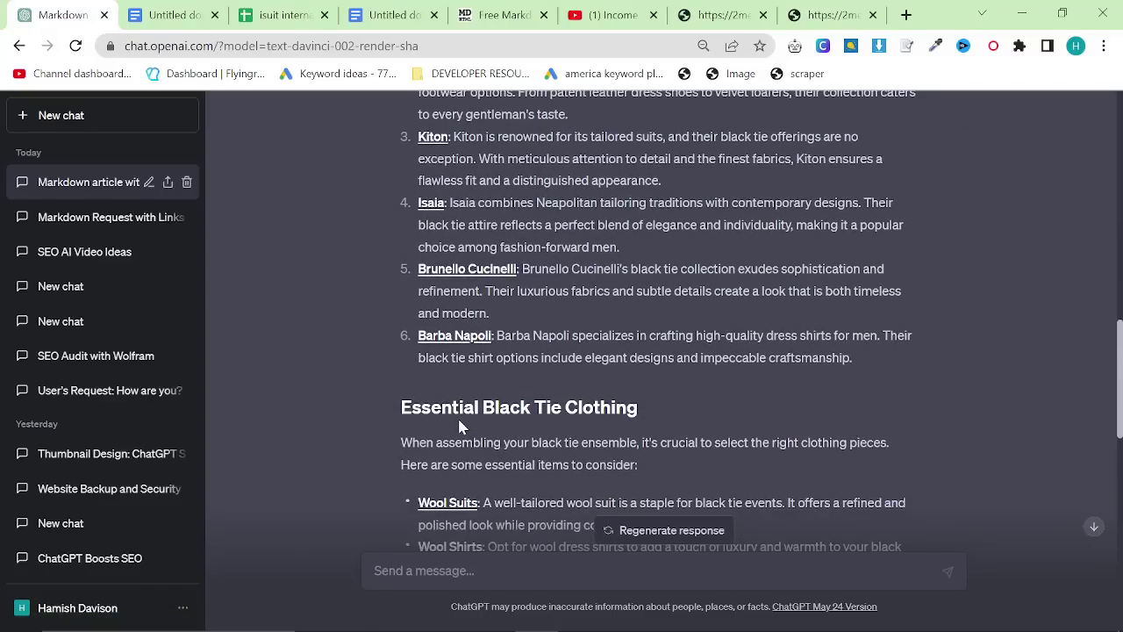
scroll(460, 426, up, 5)
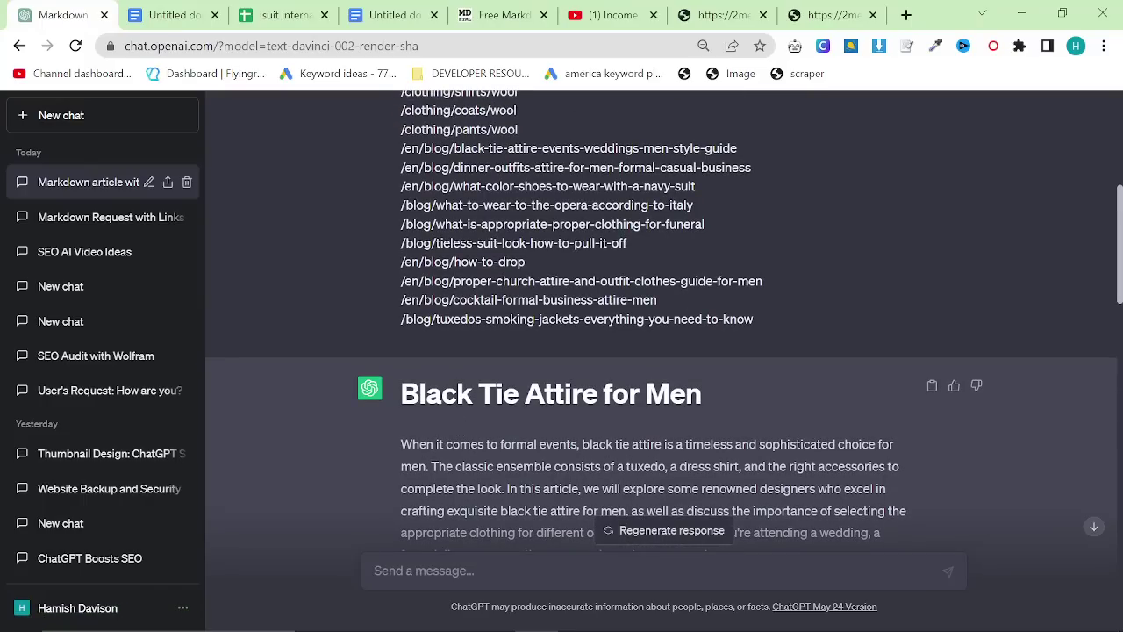
scroll(536, 318, up, 5)
scroll(536, 318, down, 1)
drag(401, 299, 798, 421)
scroll(492, 357, down, 2)
scroll(798, 421, down, 15)
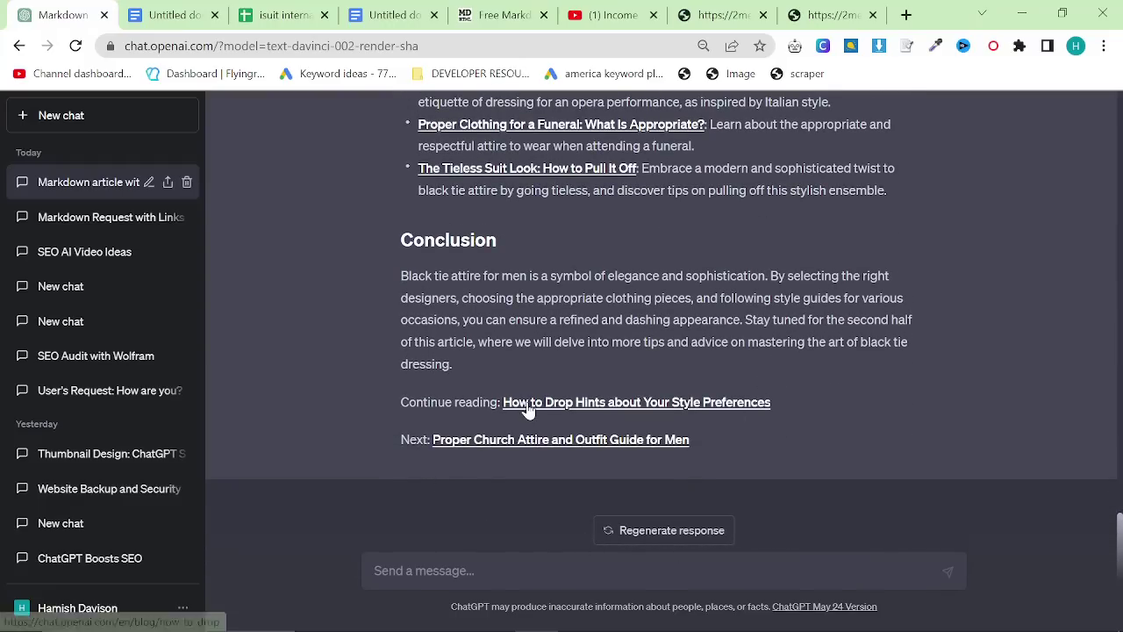
scroll(530, 411, up, 20)
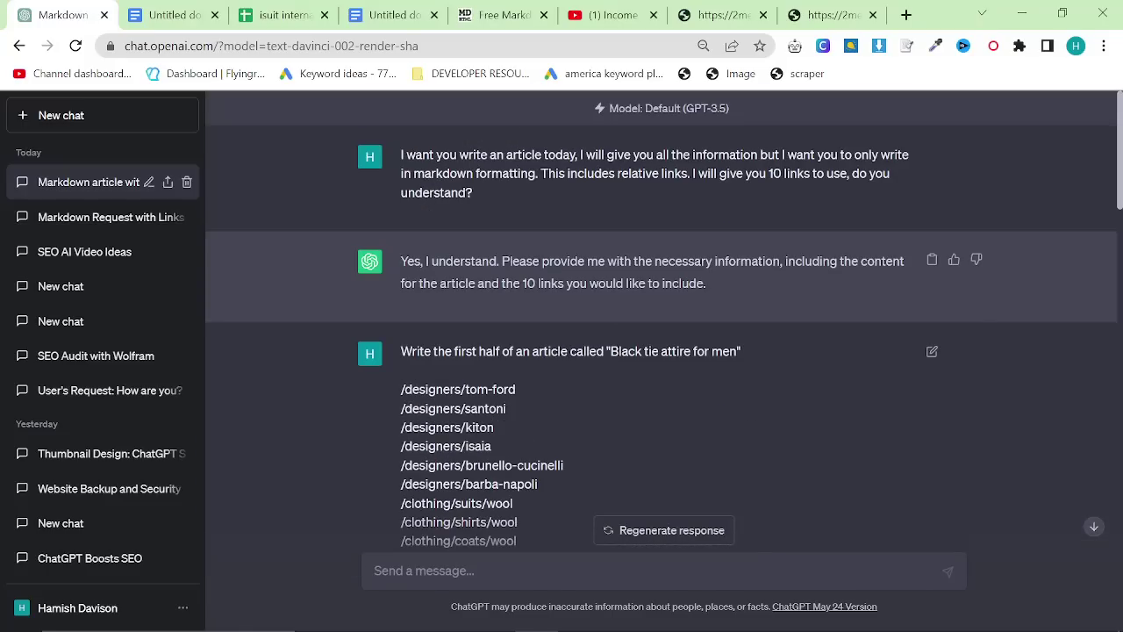
Copy the opening markdown-article prompt and send it in a new ChatGPT chat opened in the second browser tab.
drag(512, 194, 406, 154)
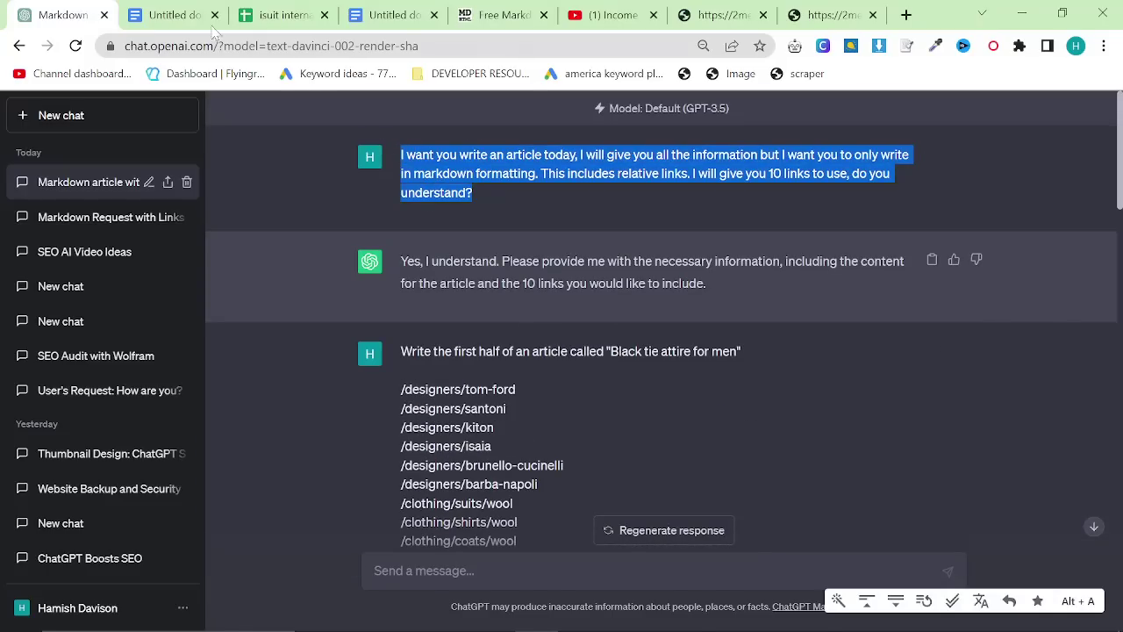
click(167, 15)
click(378, 46)
text(ch)
key(Return)
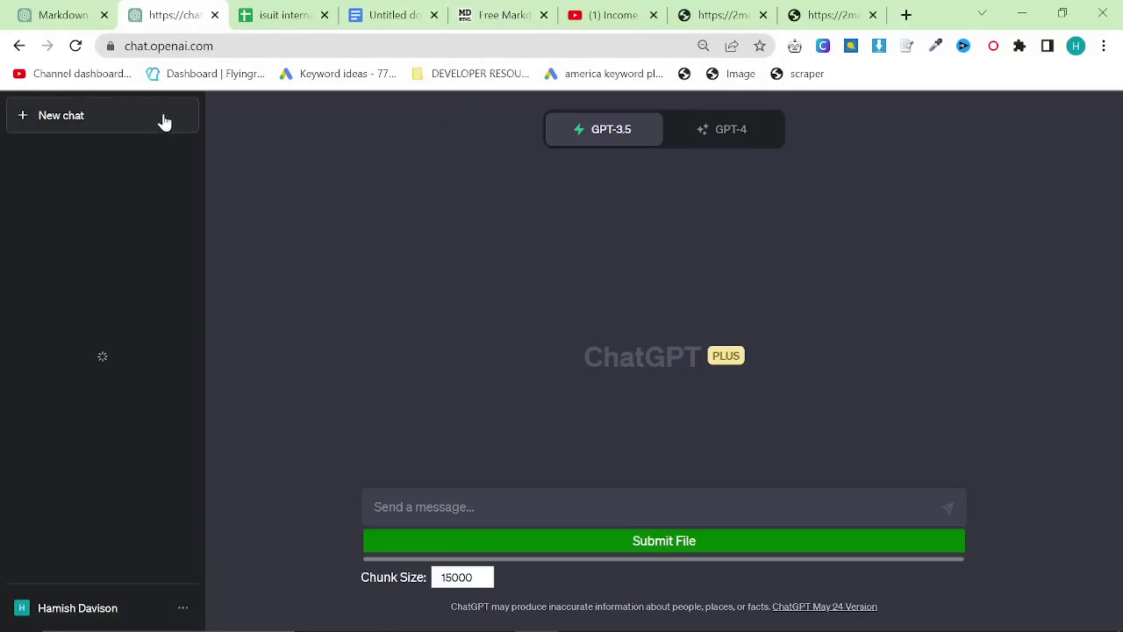
text(I want you write an article today, I will give you all the information but I want you to only write in markdown formatting. This includes relative links. I will give you 10 links to use, do you understand?)
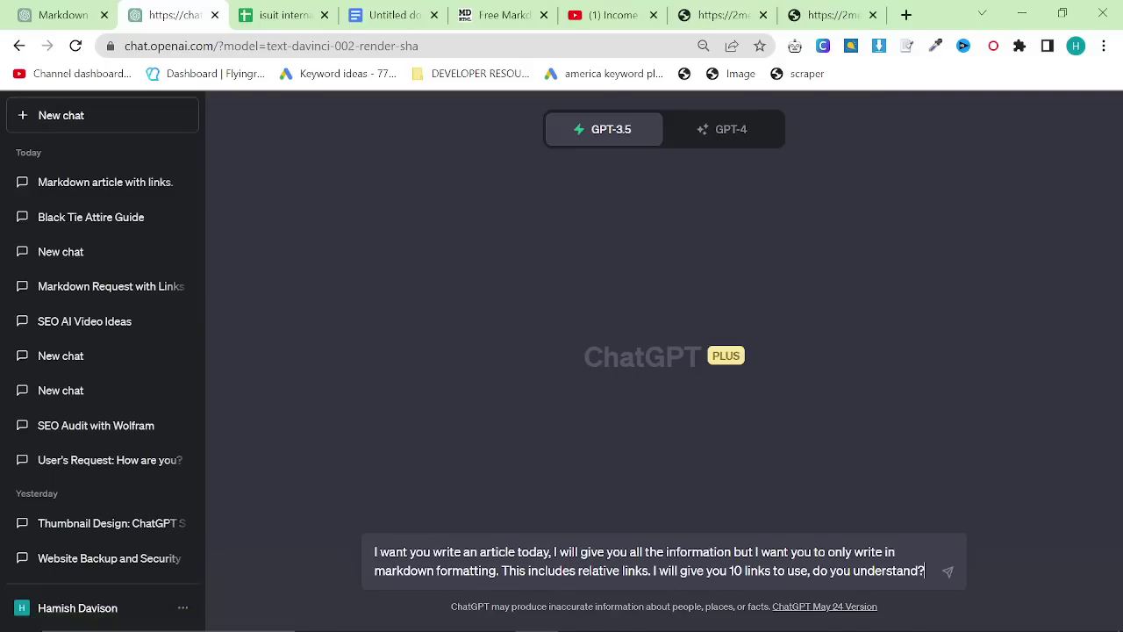
key(Return)
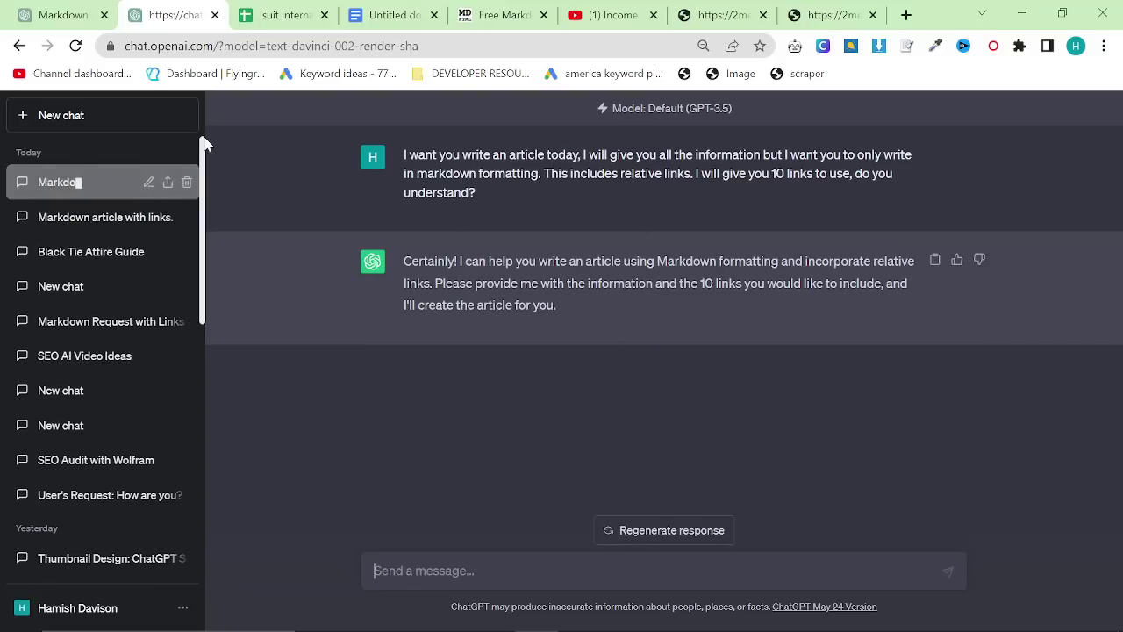
Copy the collection links in G471:G515 of the internal links sheet and paste them into the new ChatGPT chat's message.
click(281, 15)
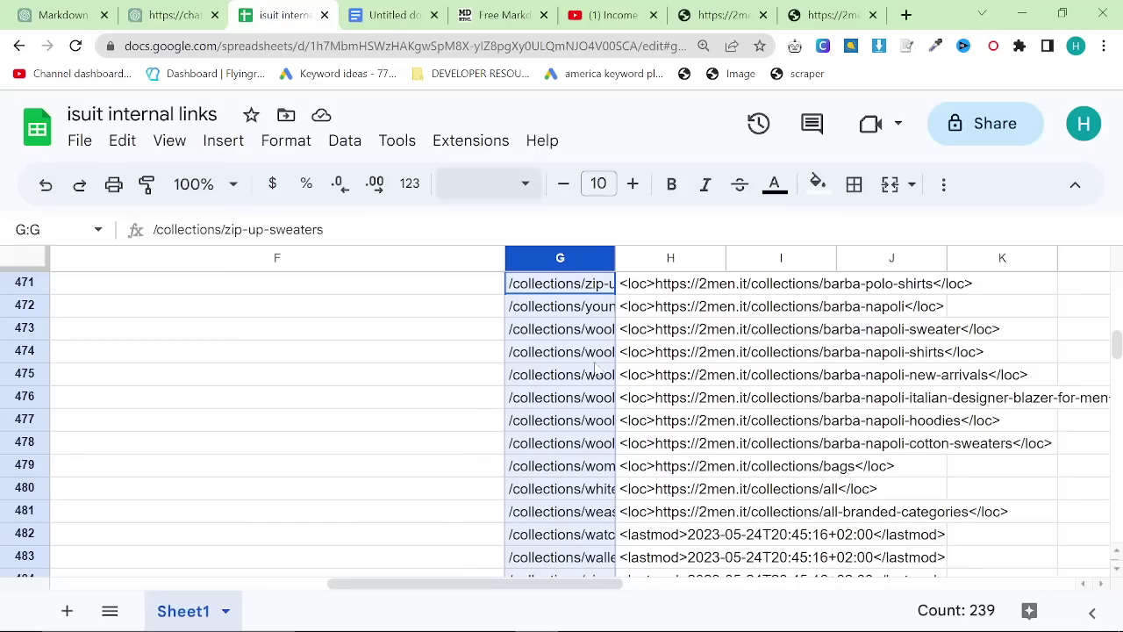
scroll(575, 322, up, 1)
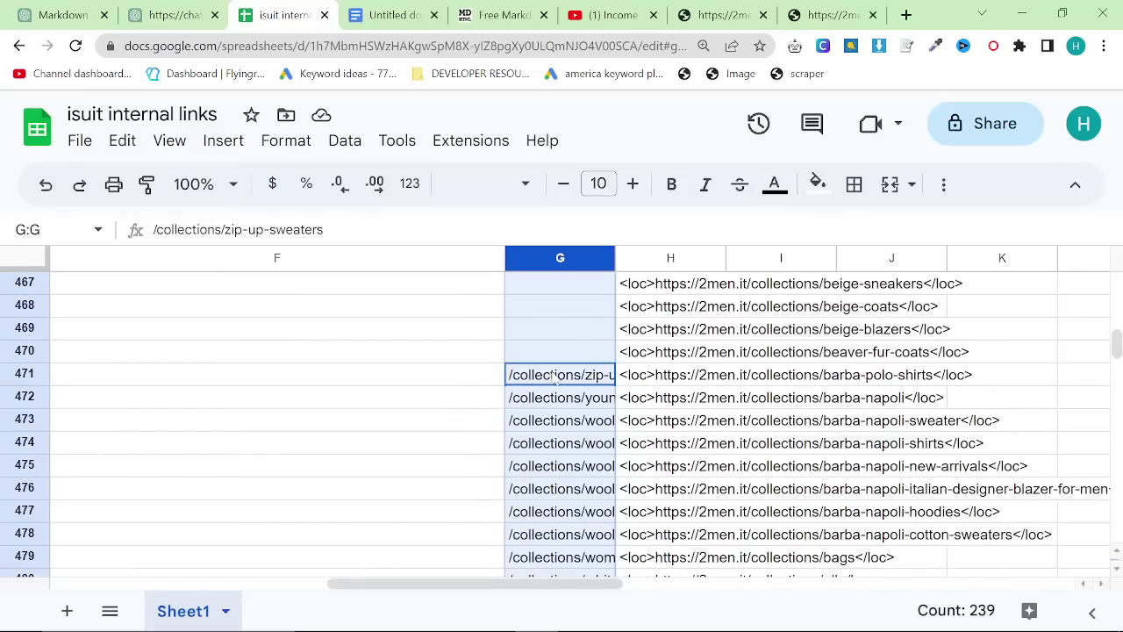
click(555, 385)
scroll(555, 384, down, 10)
shift+click(562, 420)
key(ctrl+c)
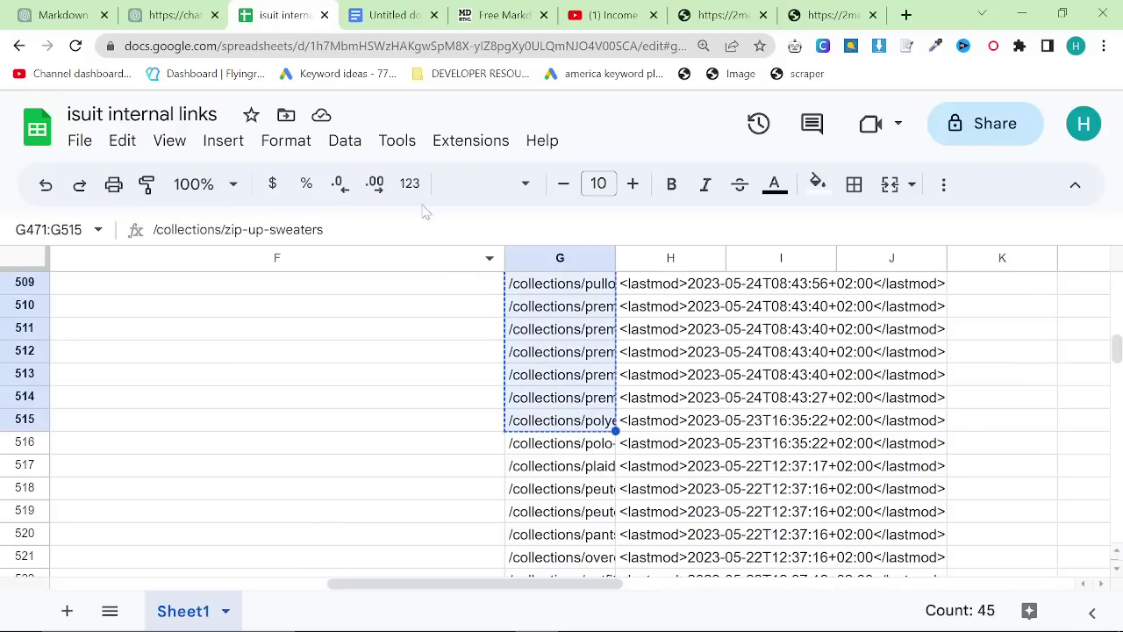
click(158, 12)
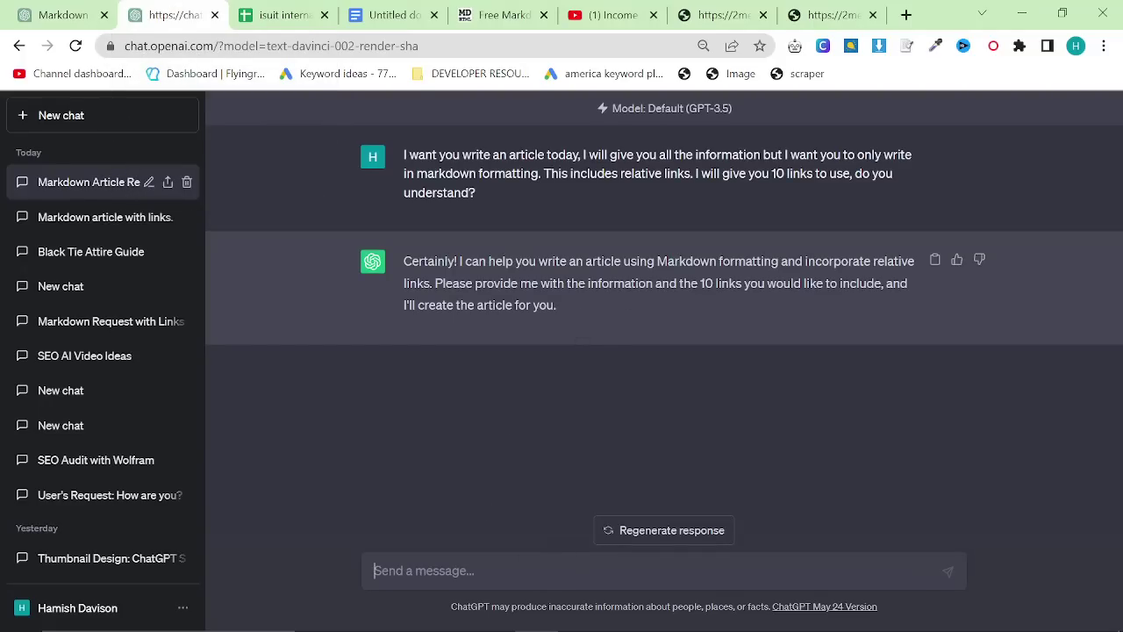
key(ctrl+v)
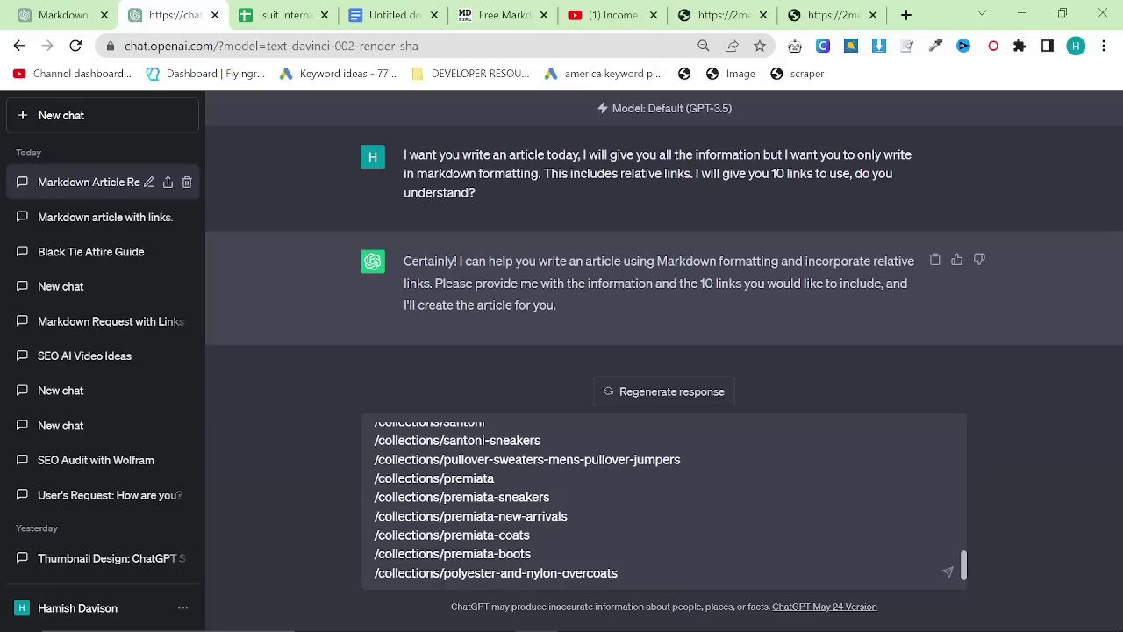
Delete the pasted links between /collections/tramarossa and /collections/super-wool-blazers from the message.
scroll(664, 500, up, 5)
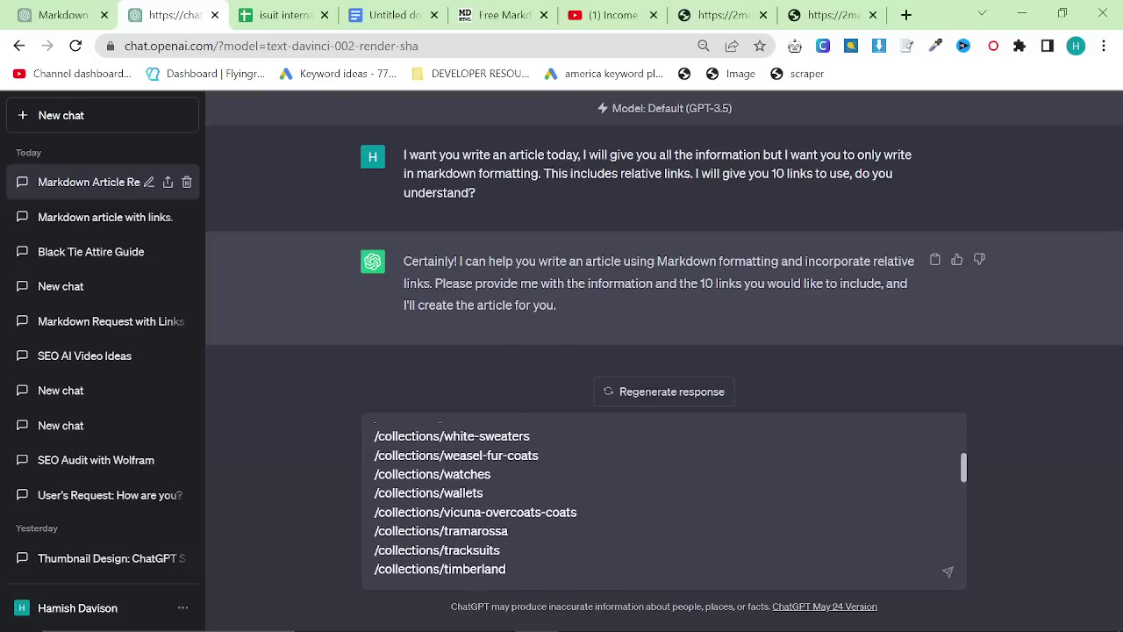
scroll(665, 501, up, 5)
scroll(664, 500, down, 10)
drag(496, 547, 355, 457)
key(BackSpace)
key(BackSpace)
Above the link list, add "Write this article in two parts, 600 words each - write the first part now. The title is" with an opening quote.
key(ctrl+Home)
drag(416, 433, 325, 401)
key(Left)
key(Return)
key(Return)
key(Up)
key(Up)
text(Write )
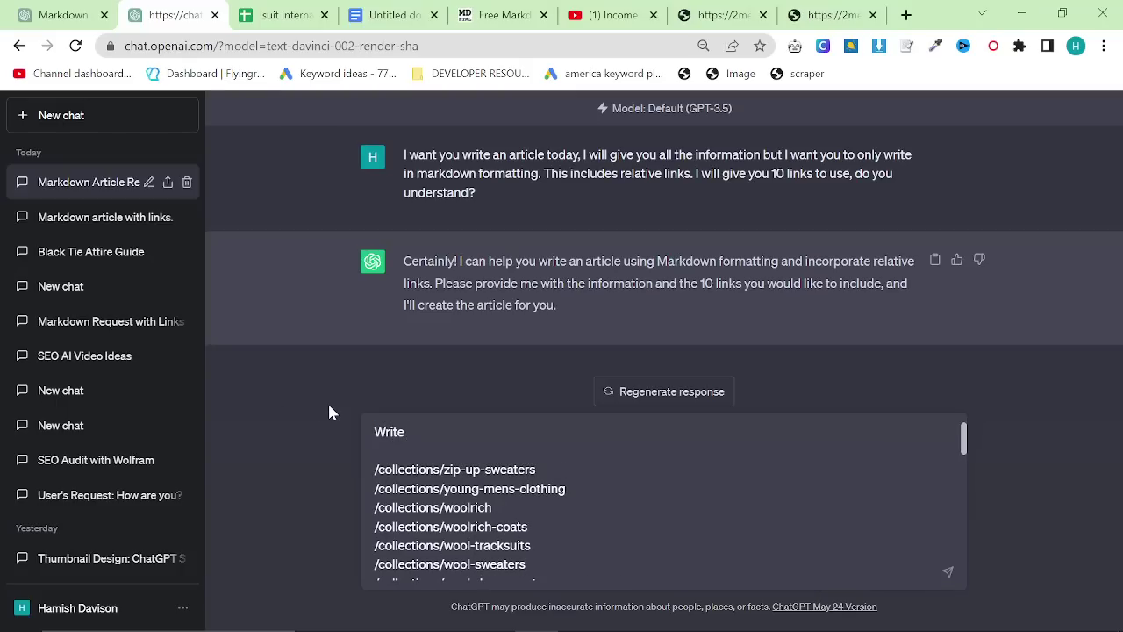
text(this article in two parts, )
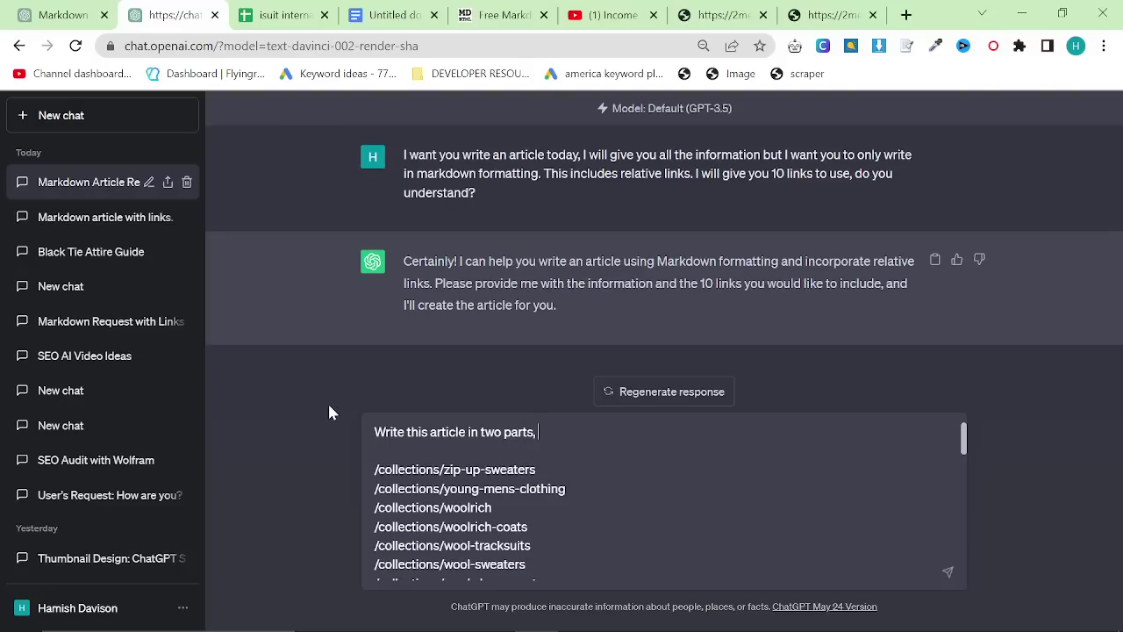
text(600 words each - write the first part now. The title is ")
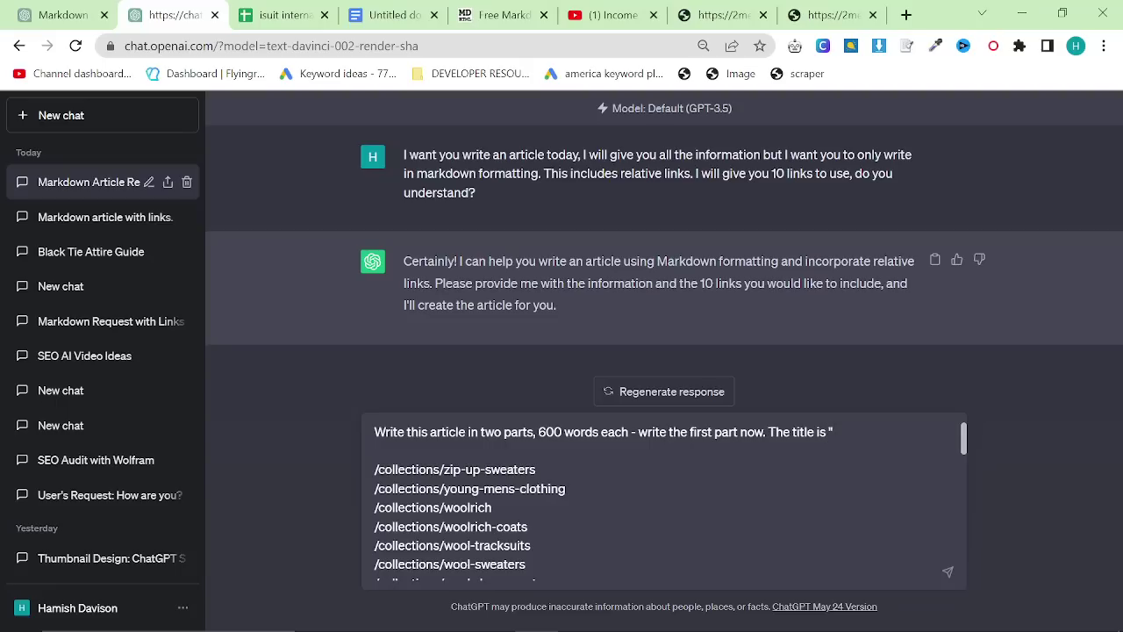
Review the link list, complete the title as "Best Summer Outfits 2023" and send the prompt.
scroll(667, 500, down, 5)
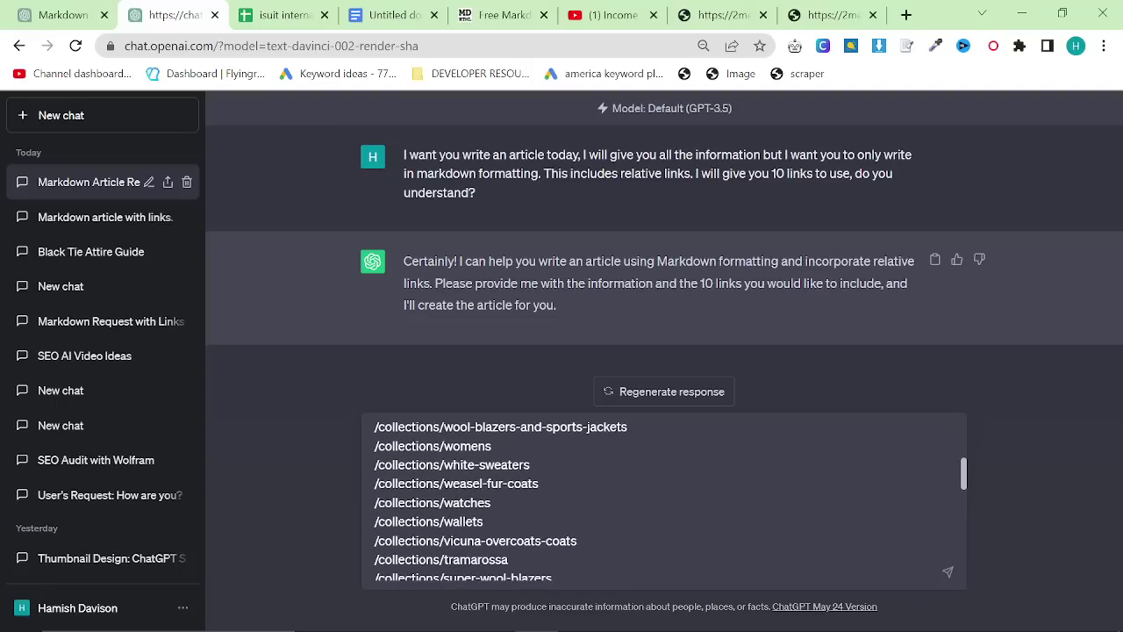
scroll(667, 501, down, 4)
text(tle is ")
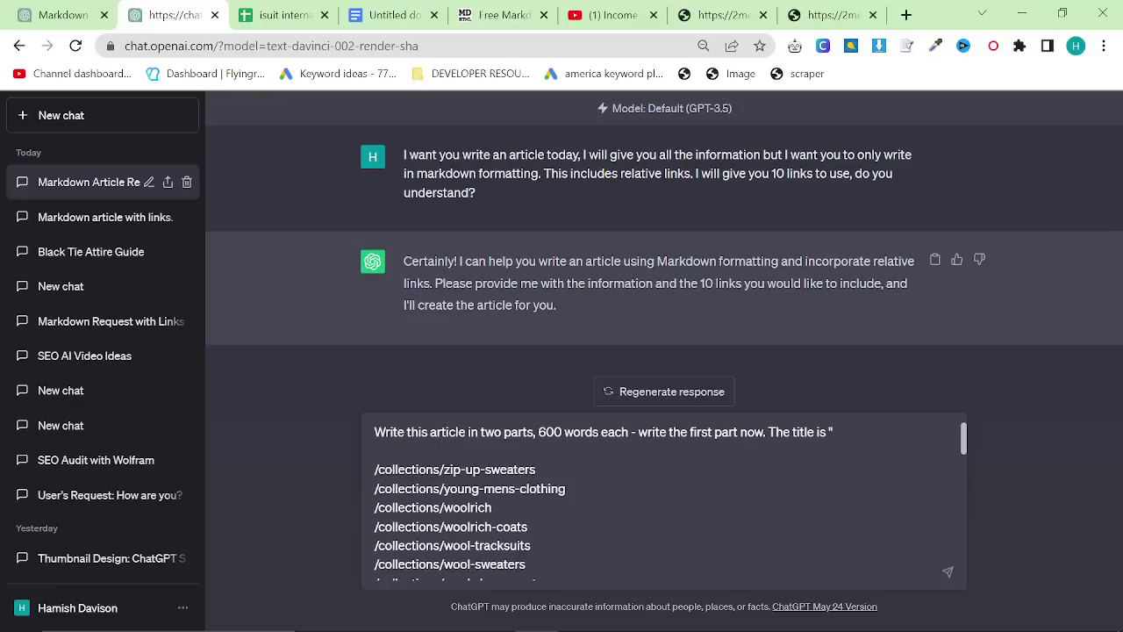
text(Best Summer Outfits 2023")
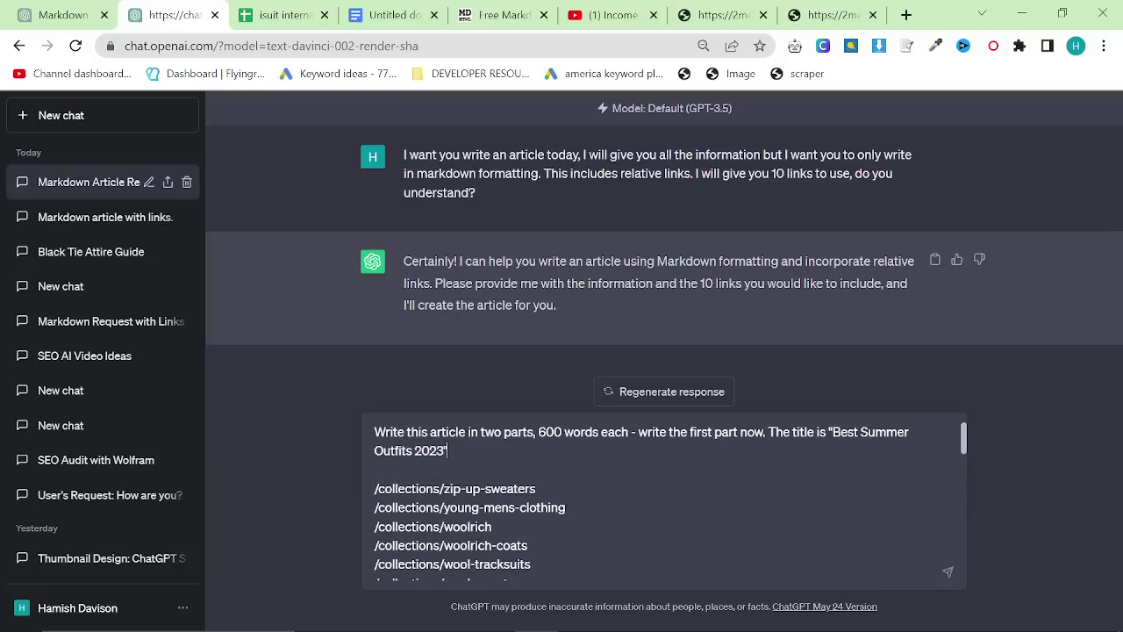
key(Return)
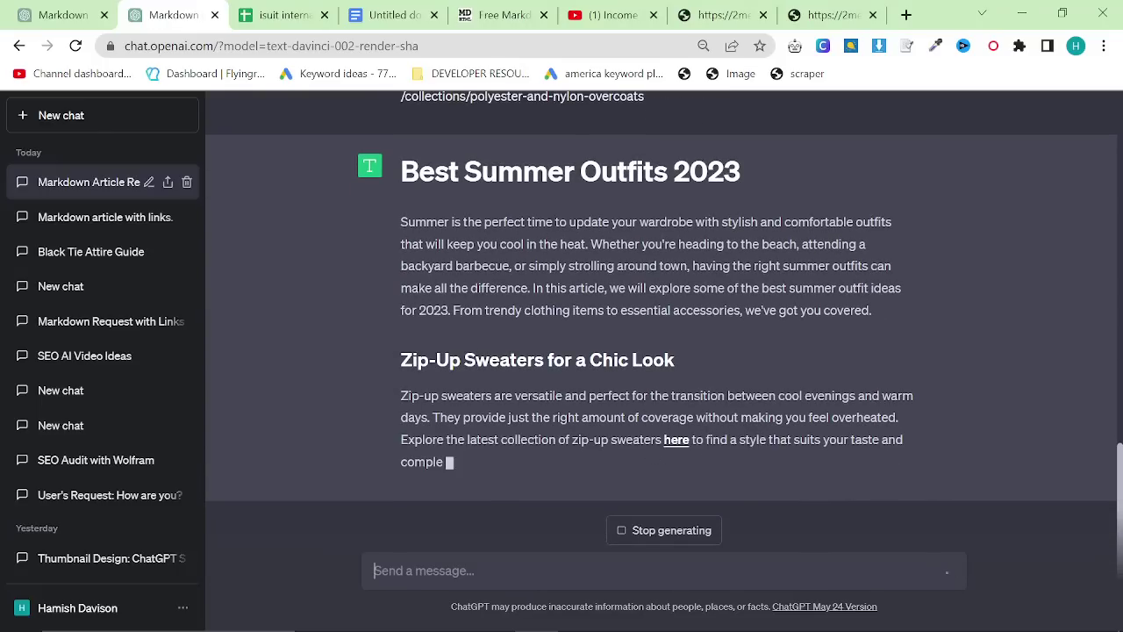
Have ChatGPT continue generating the cut-off first part of the summer outfits article.
scroll(593, 352, up, 2)
scroll(593, 352, down, 4)
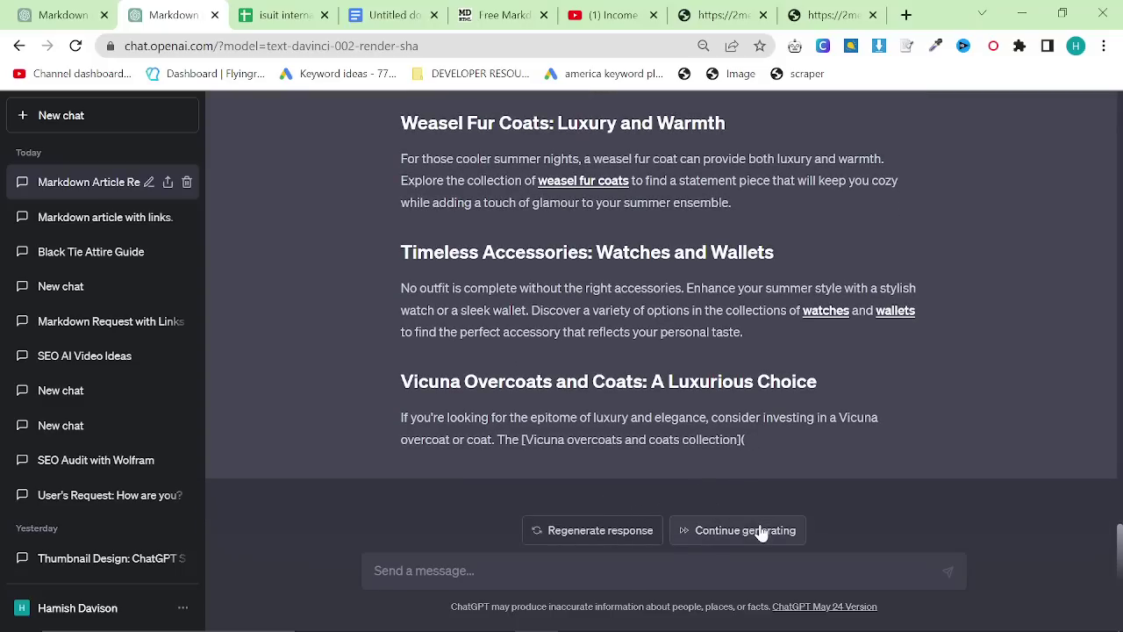
click(760, 531)
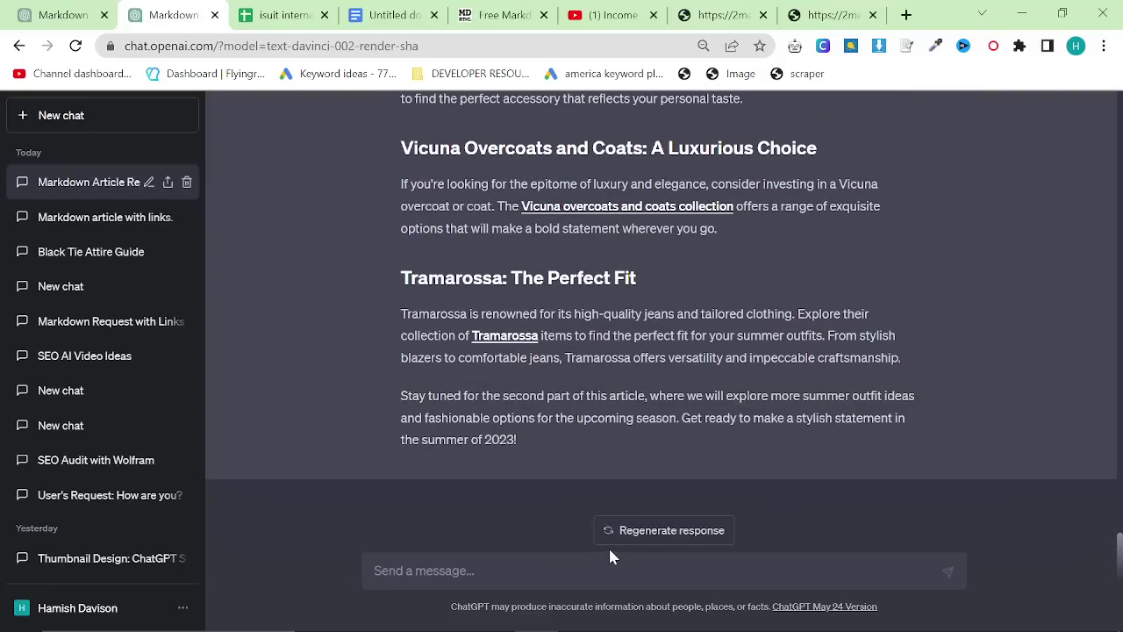
Send the follow-up prompt "Write another 500 words about four season fabrics for summer too".
scroll(790, 421, up, 1)
scroll(861, 386, down, 1)
text(Write another 500 wor)
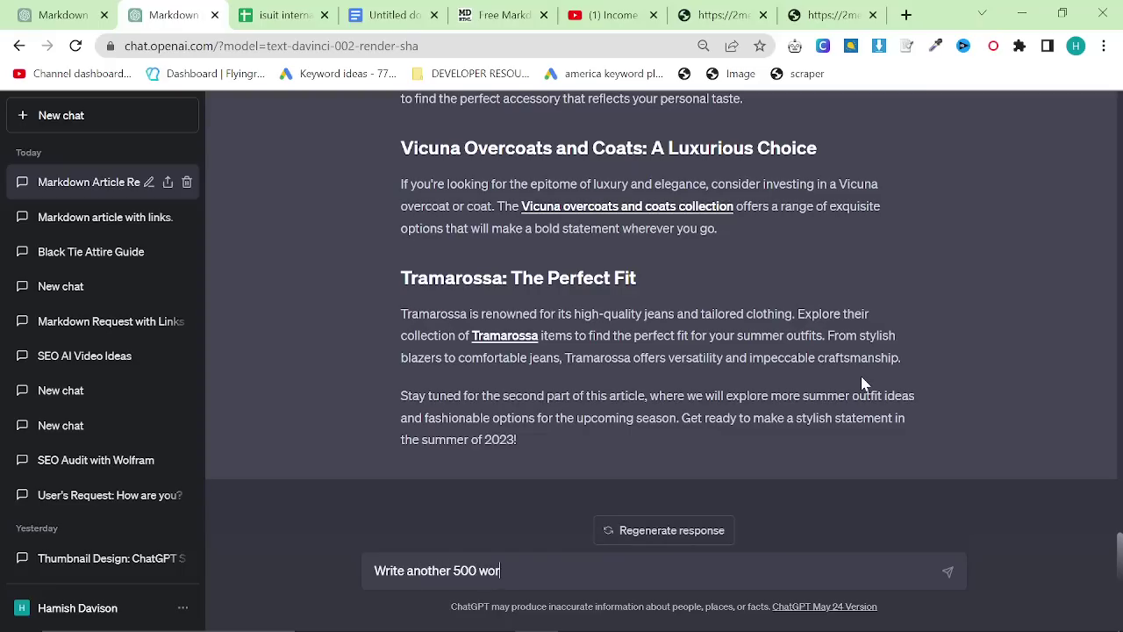
text(ds about four se)
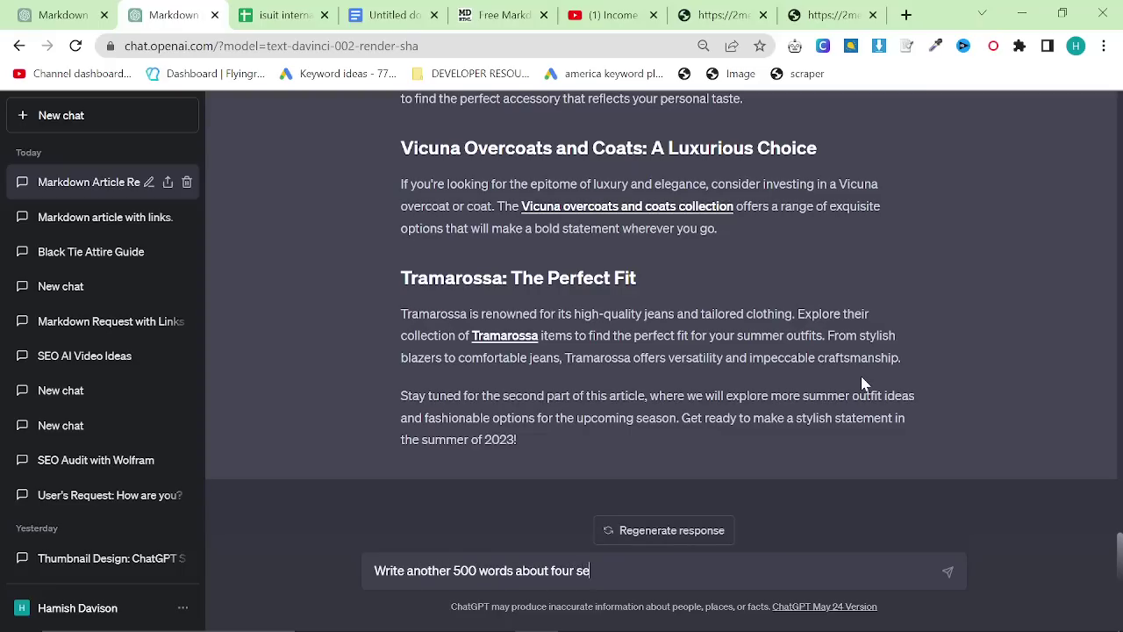
text(ason fabrics for summer too)
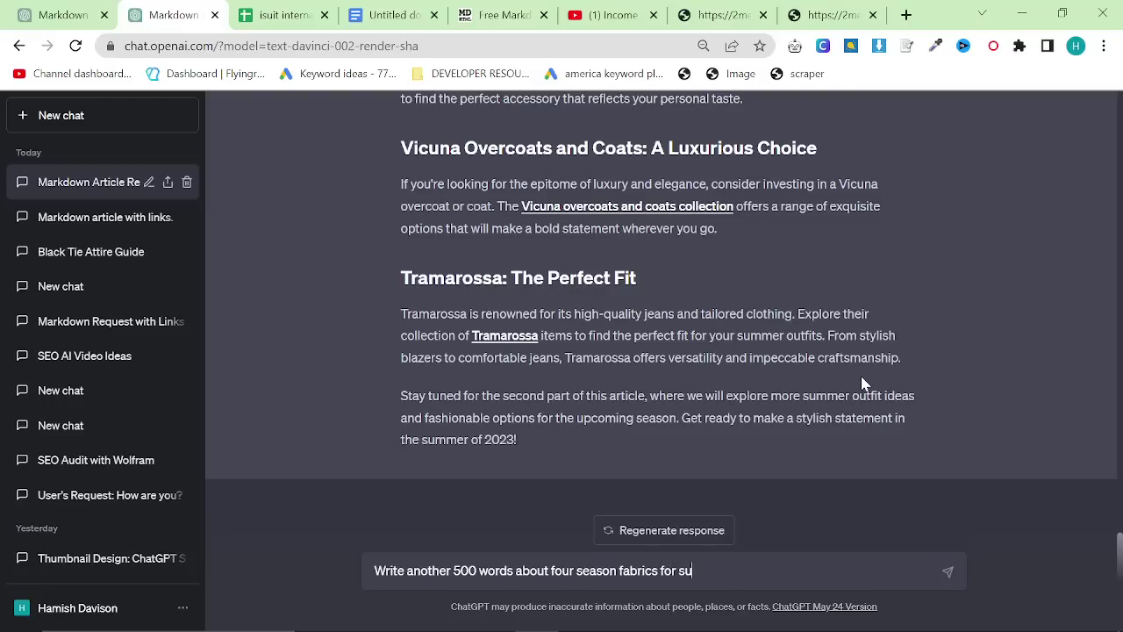
key(Return)
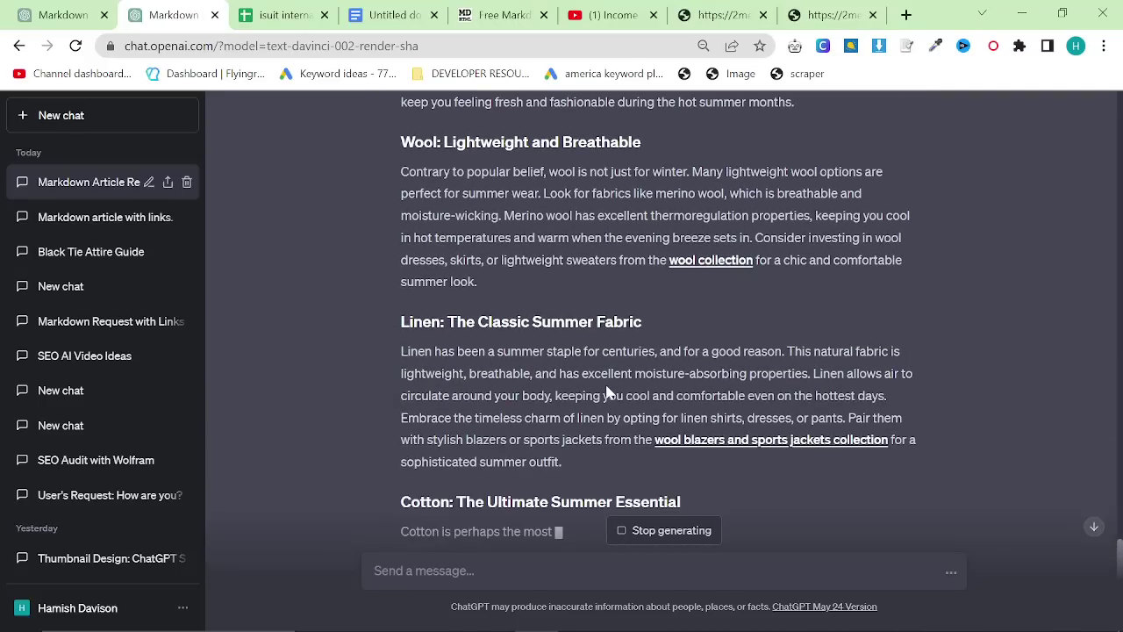
Examine the generated summer outfits article and its four season fabrics section, checking the internal links in each part.
scroll(512, 436, up, 10)
scroll(527, 432, up, 4)
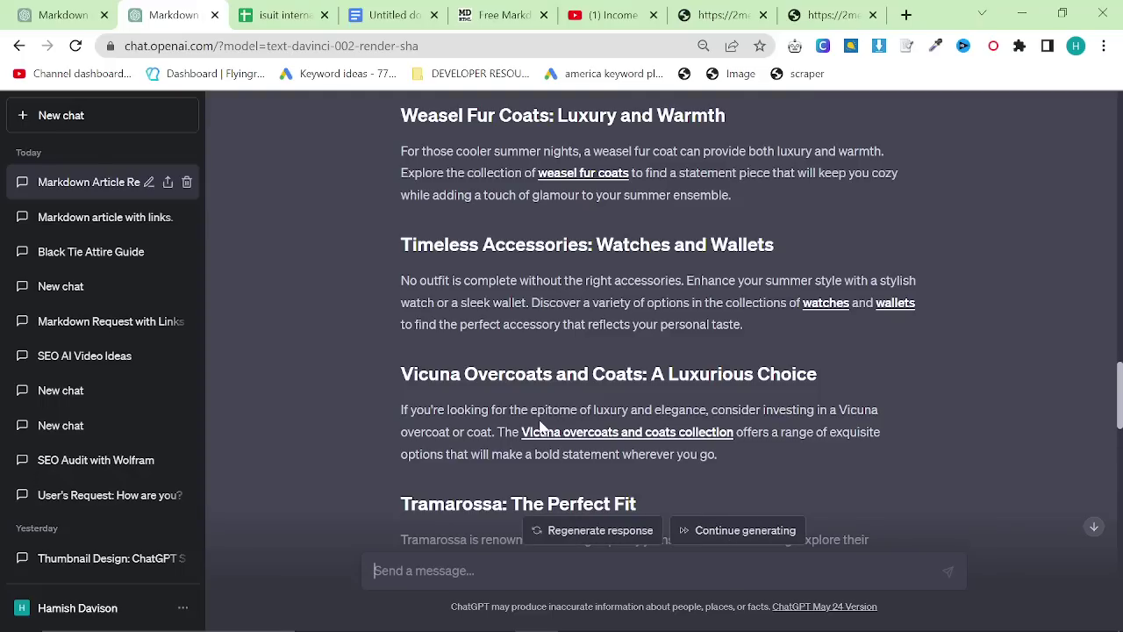
scroll(526, 412, up, 7)
scroll(489, 382, down, 3)
scroll(494, 386, down, 7)
drag(519, 401, 395, 188)
click(527, 206)
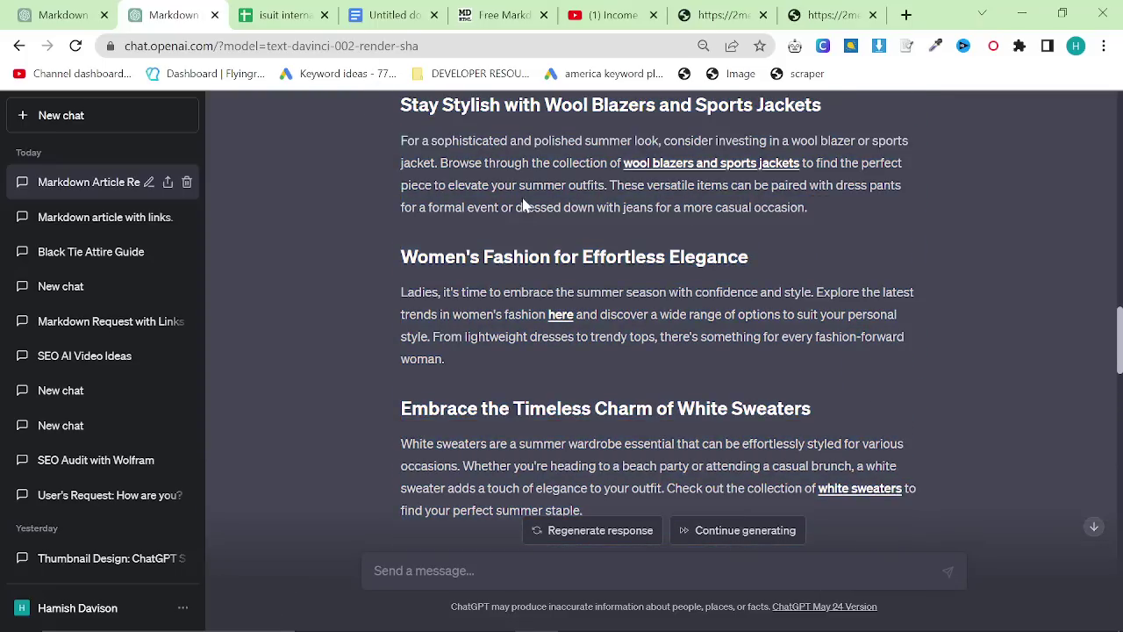
scroll(526, 220, down, 5)
scroll(658, 320, down, 4)
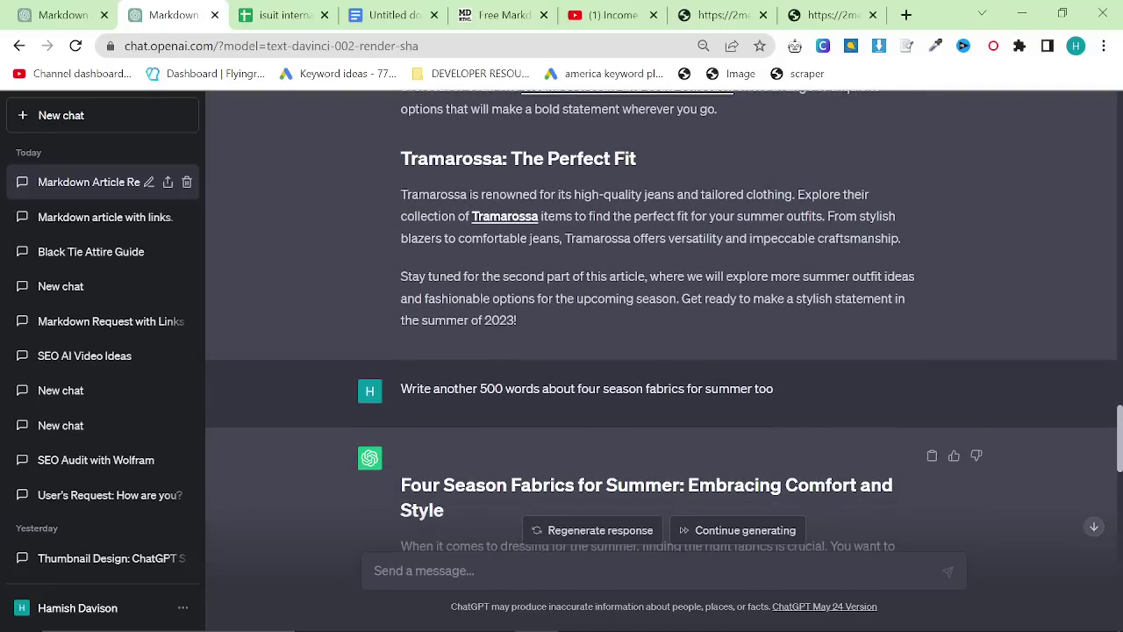
scroll(658, 320, down, 10)
scroll(460, 309, down, 4)
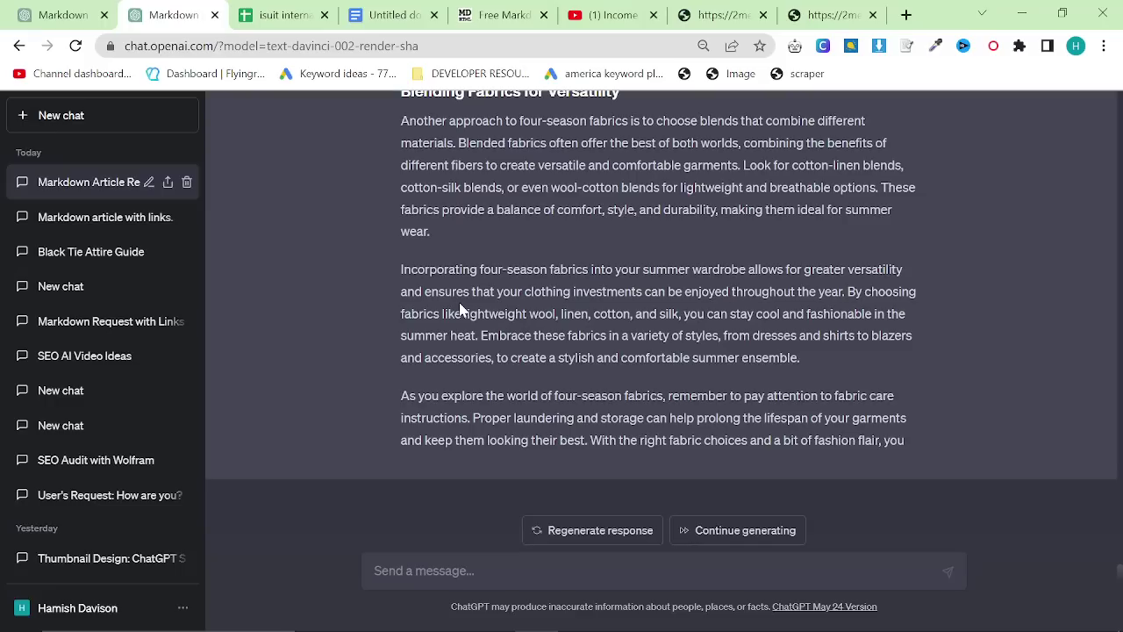